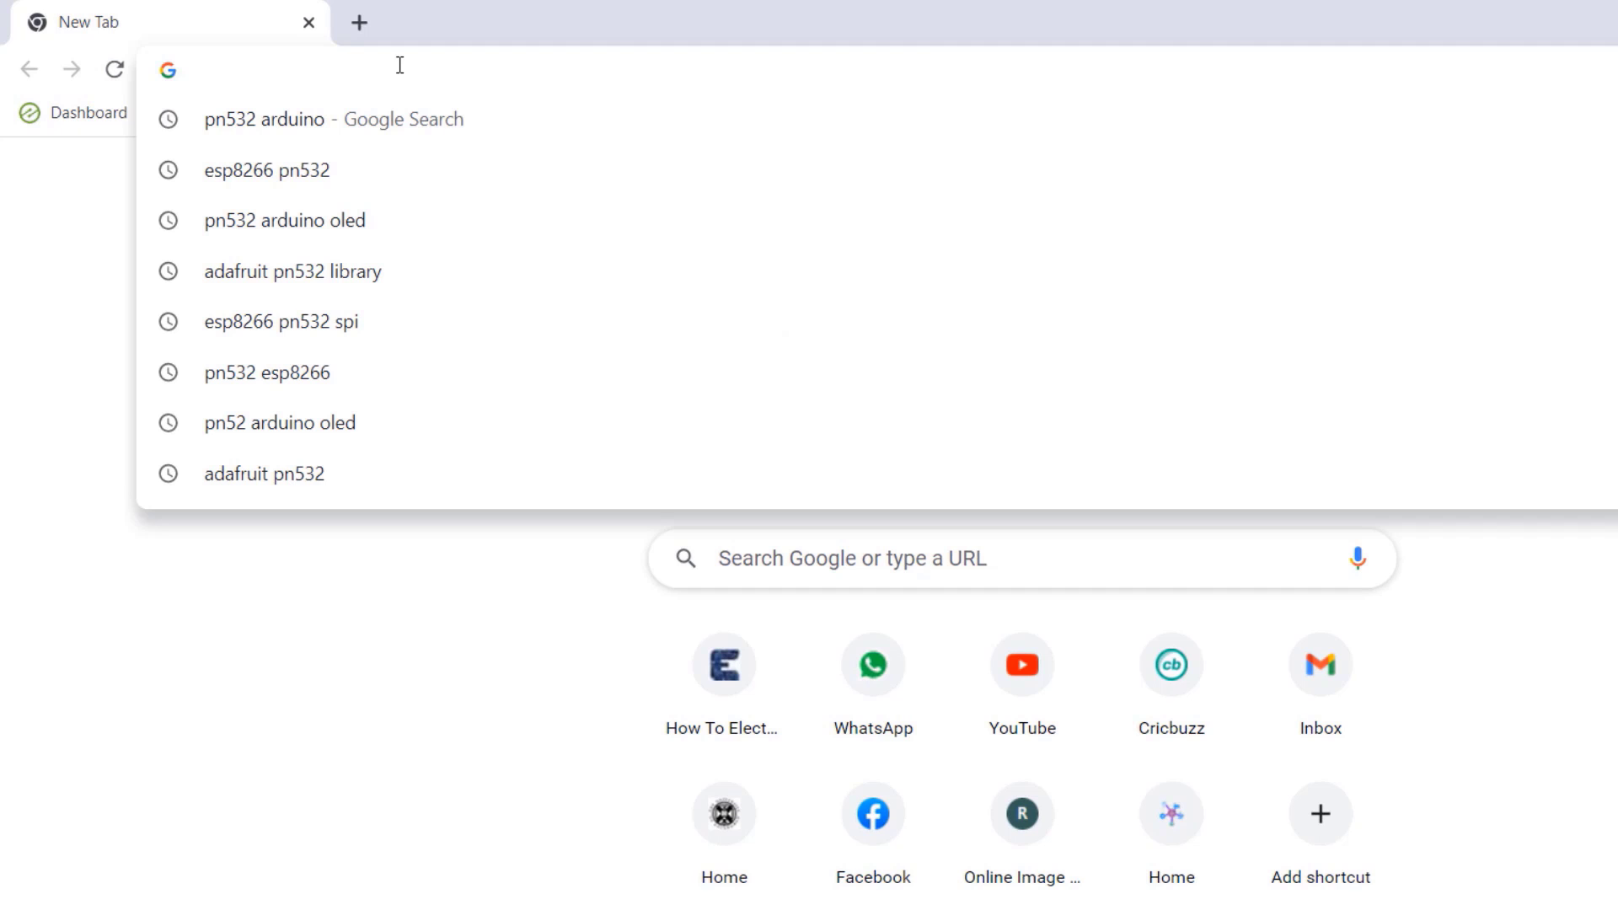
- Load the Dragino gateway web UI at 10.130.1.1
text(10.130.1.1)
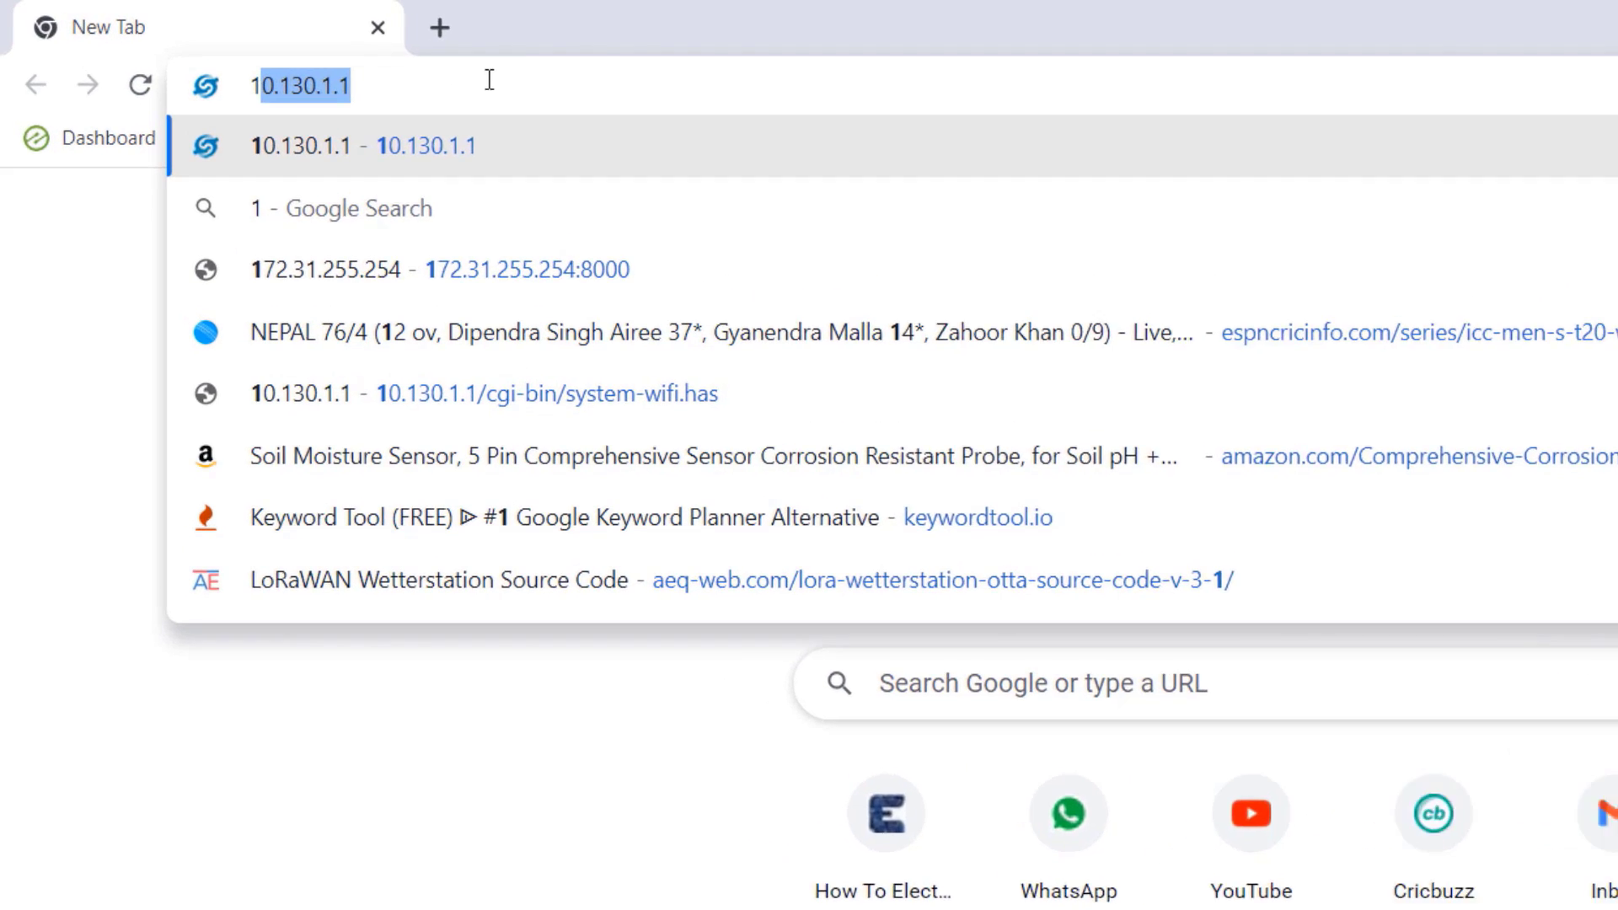
key(End)
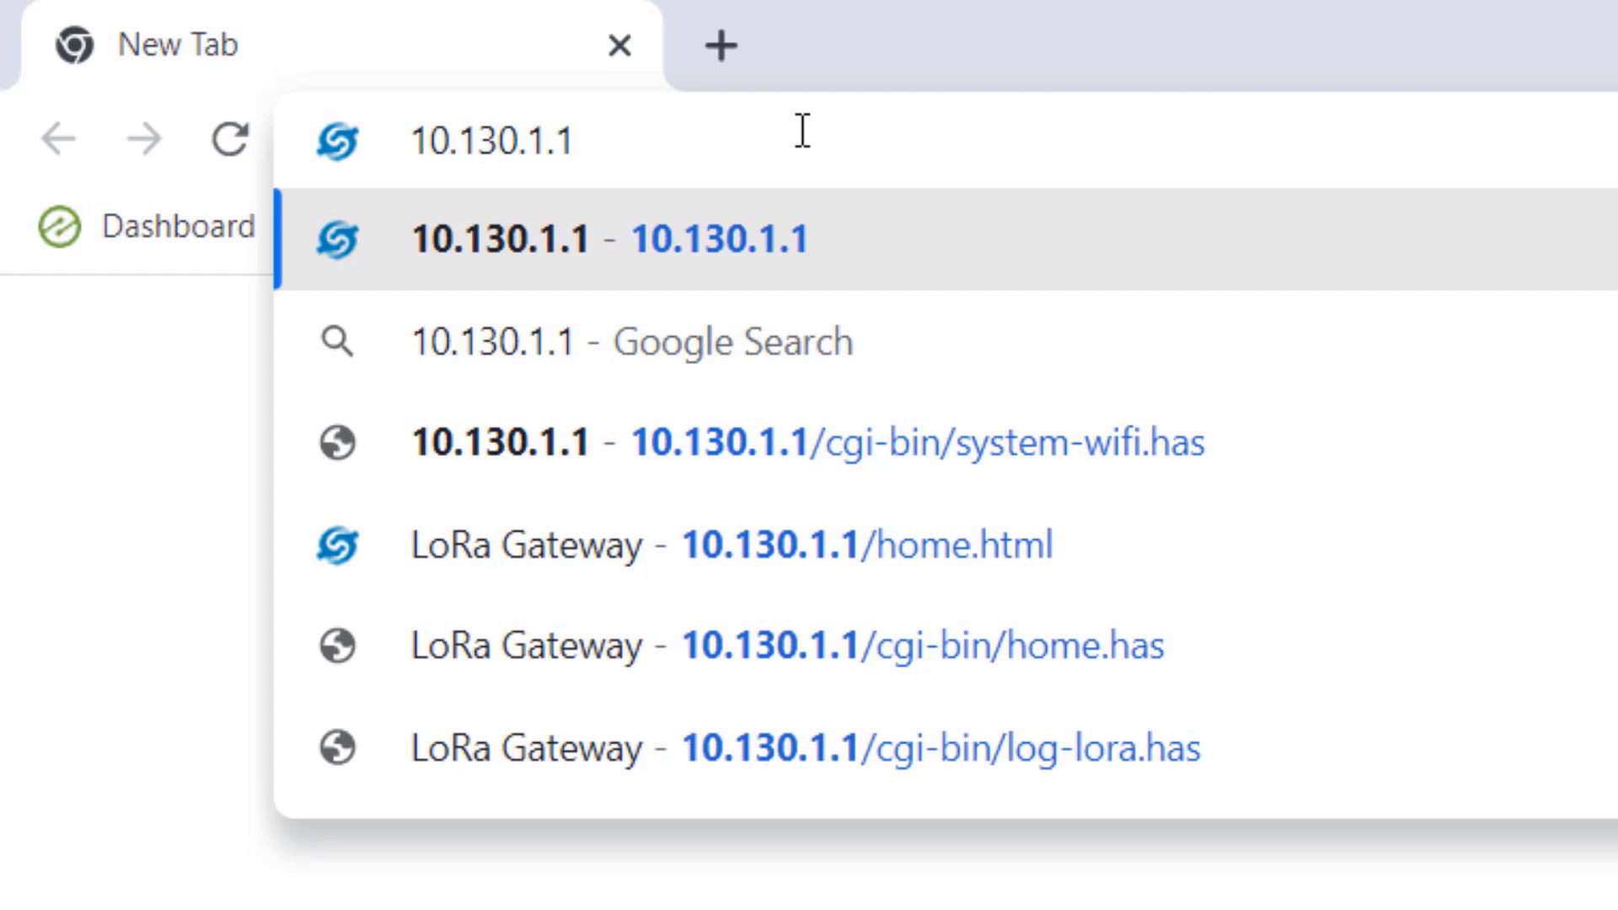
key(Return)
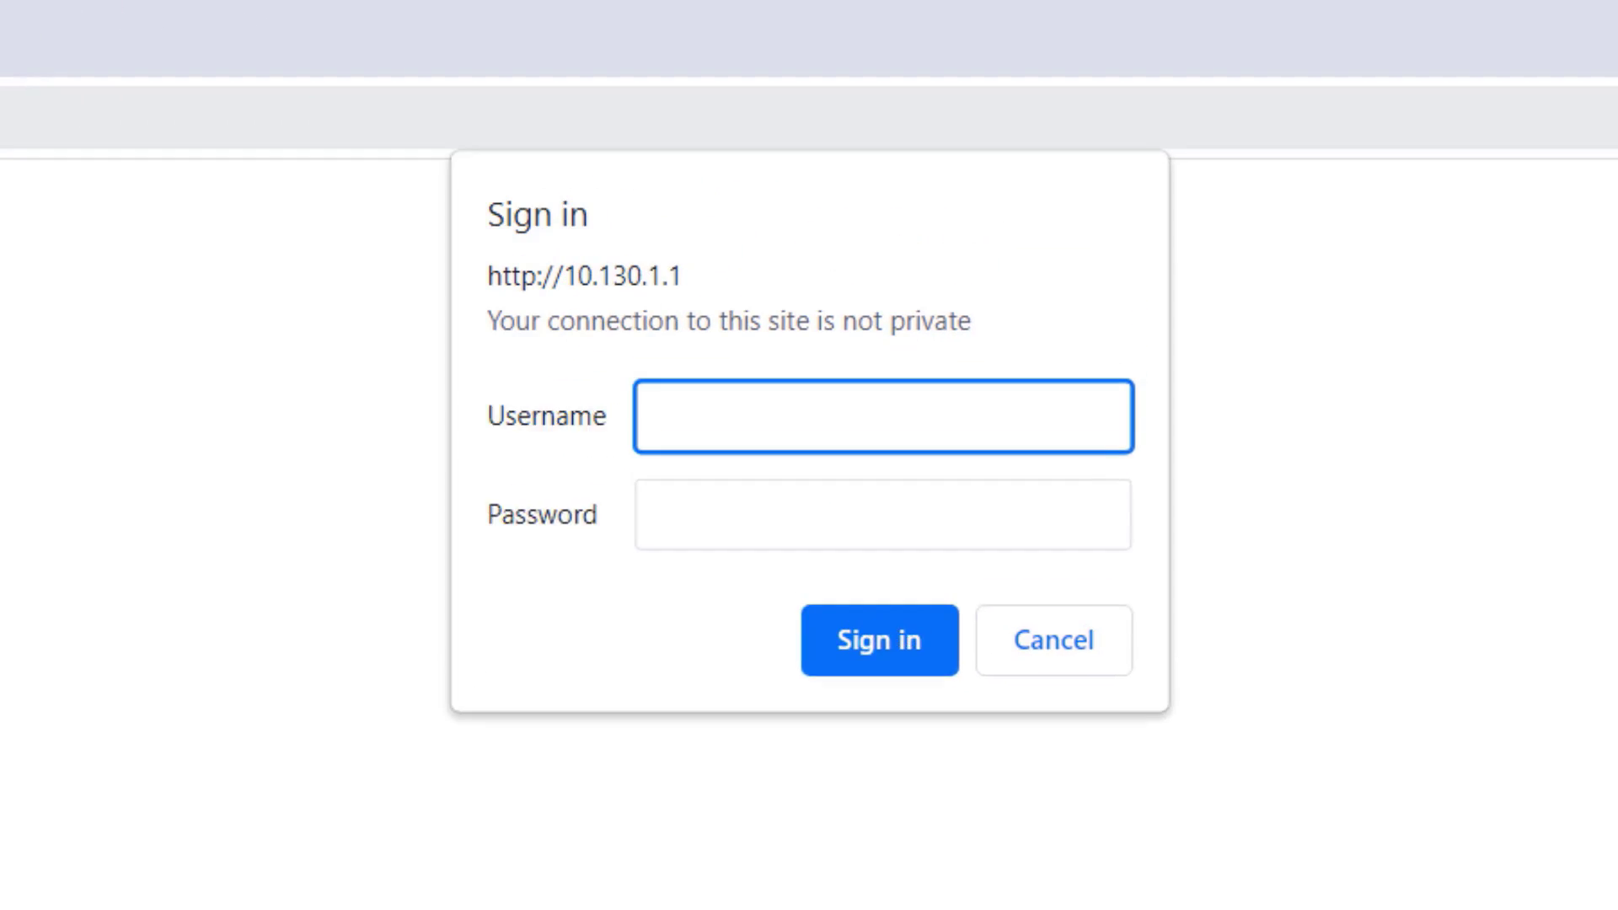
- Sign in to the gateway as root with the gateway password
text(root)
click(769, 571)
text(••••••••)
double_click(842, 559)
text(•••••••)
click(846, 723)
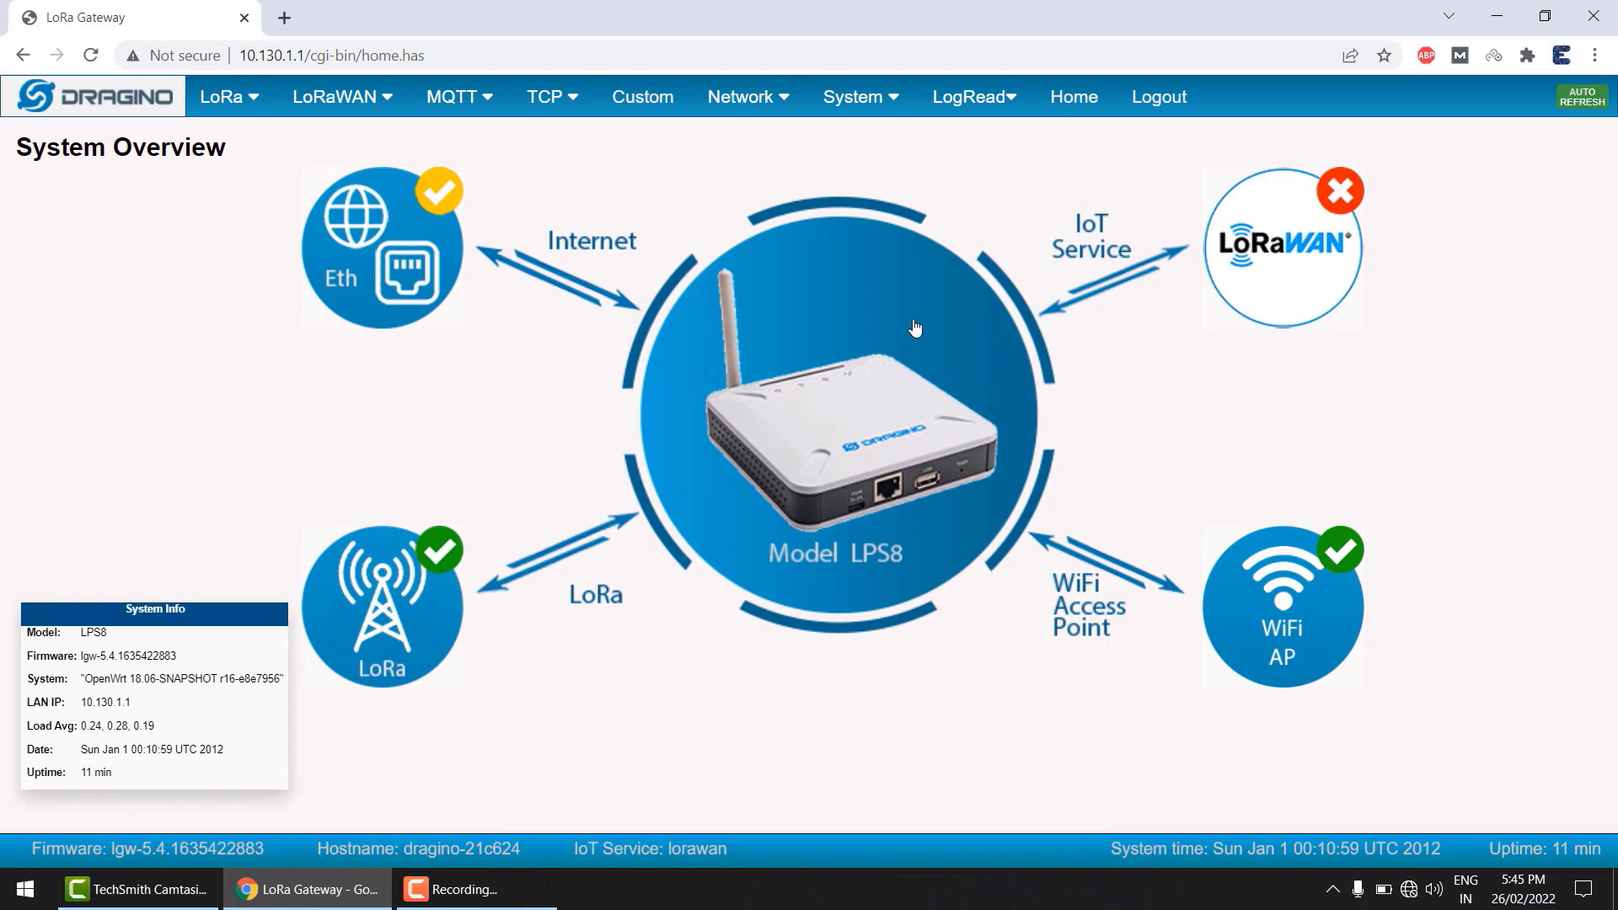
- Review the Ethernet, LoRa, LoRaWAN and WiFi status icons on System Overview
mouse_move(1322, 282)
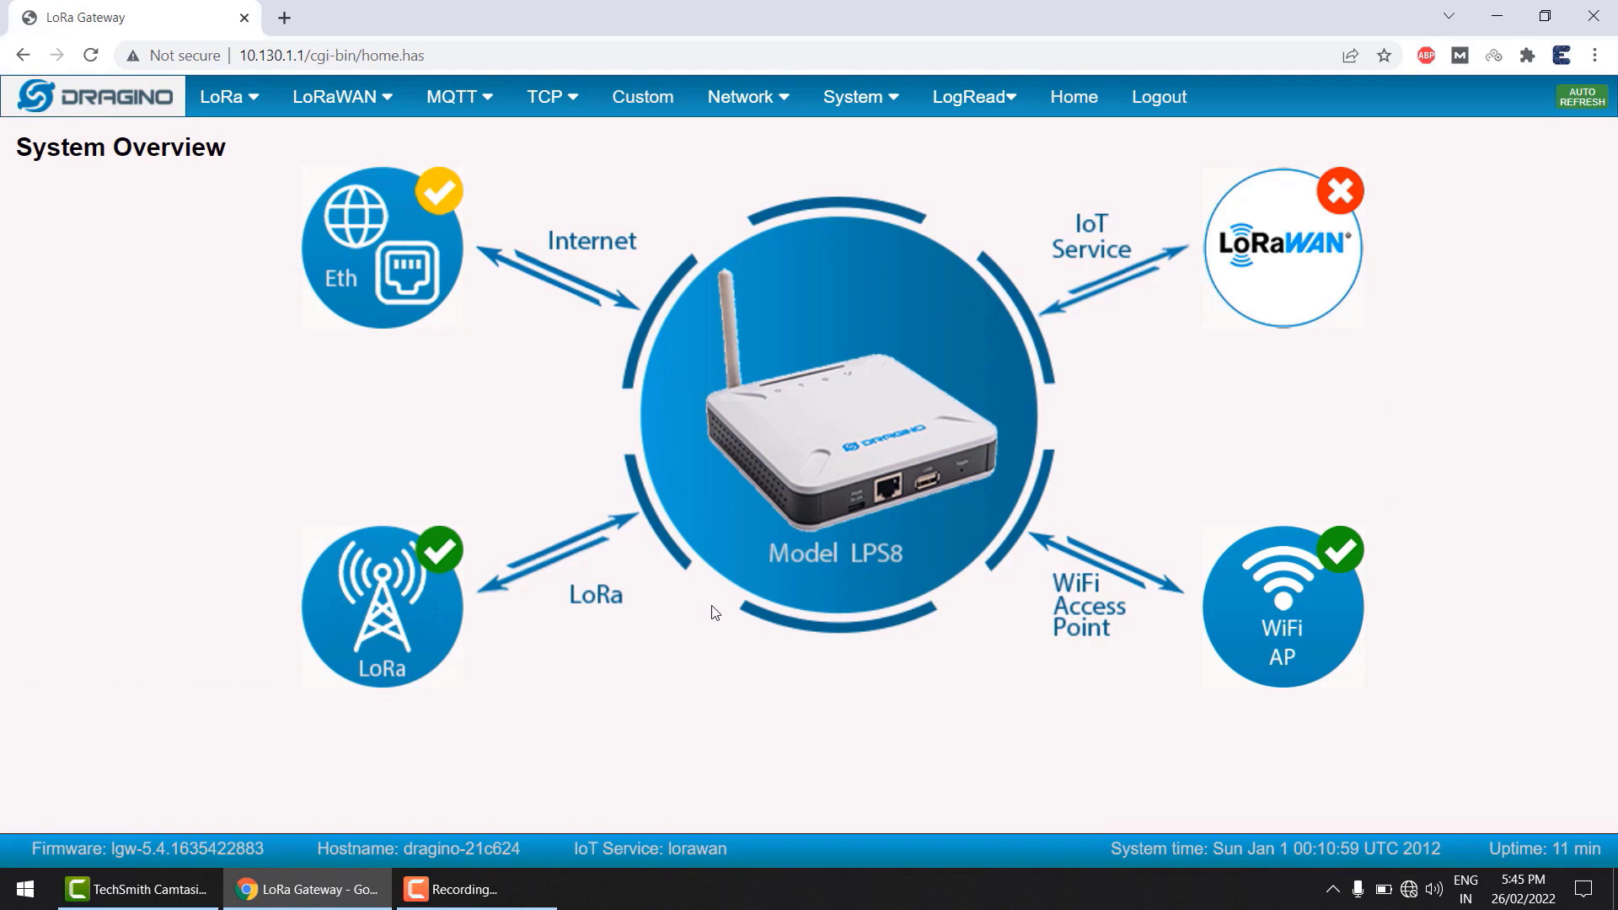
mouse_move(1438, 166)
- Join the 2.4 GHz network from WiFi Survey as a client with its passphrase, then apply
mouse_move(878, 87)
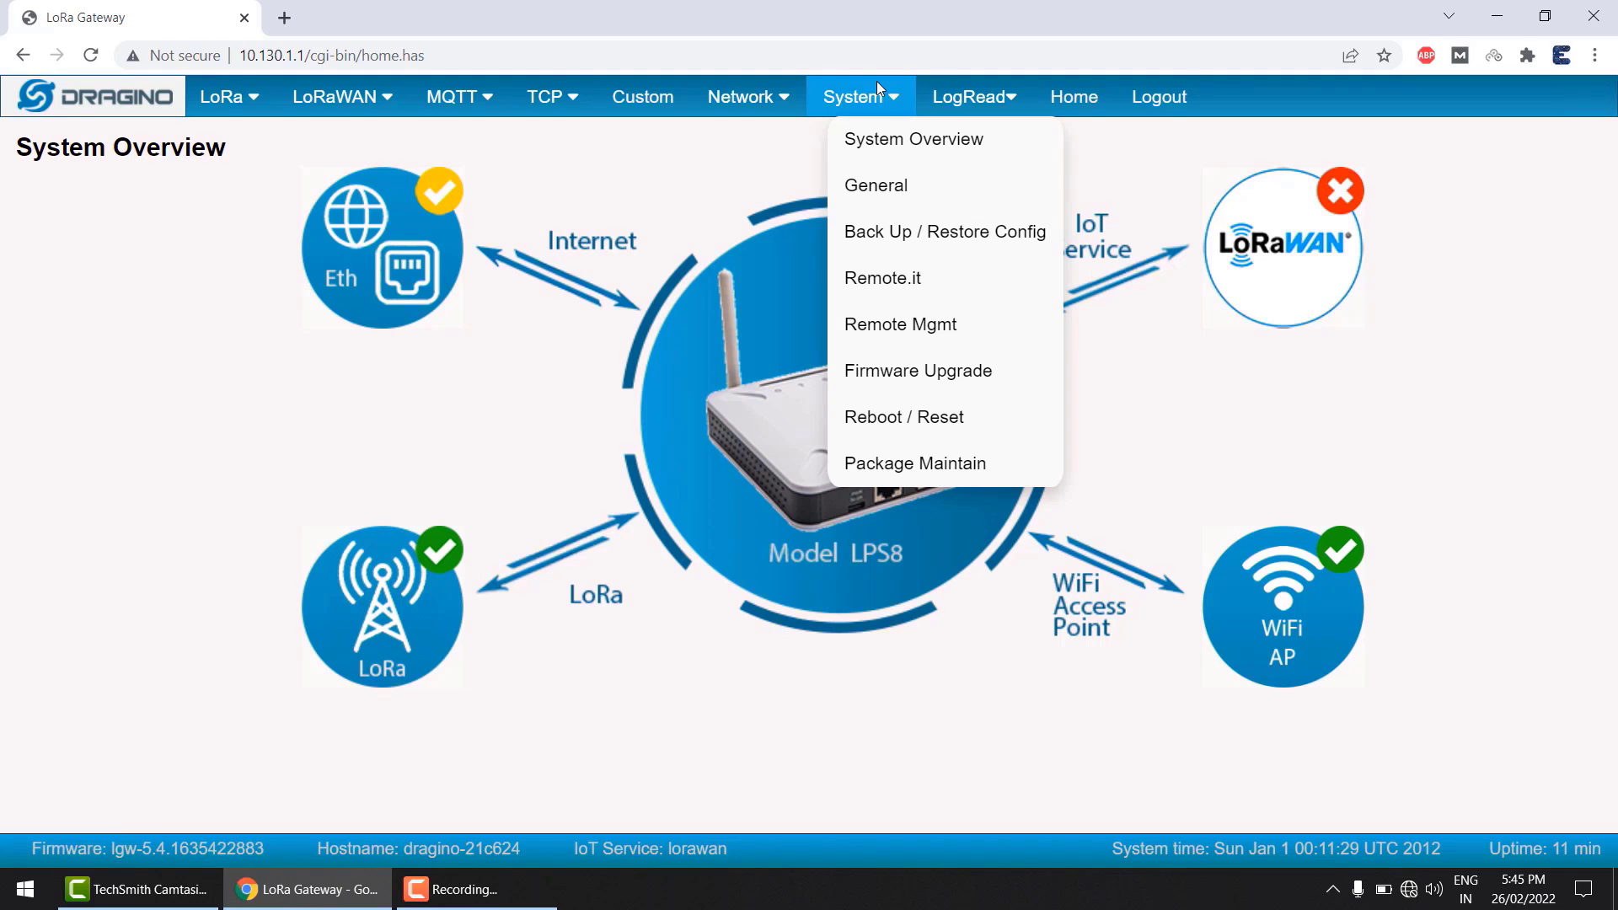
mouse_move(779, 99)
click(757, 229)
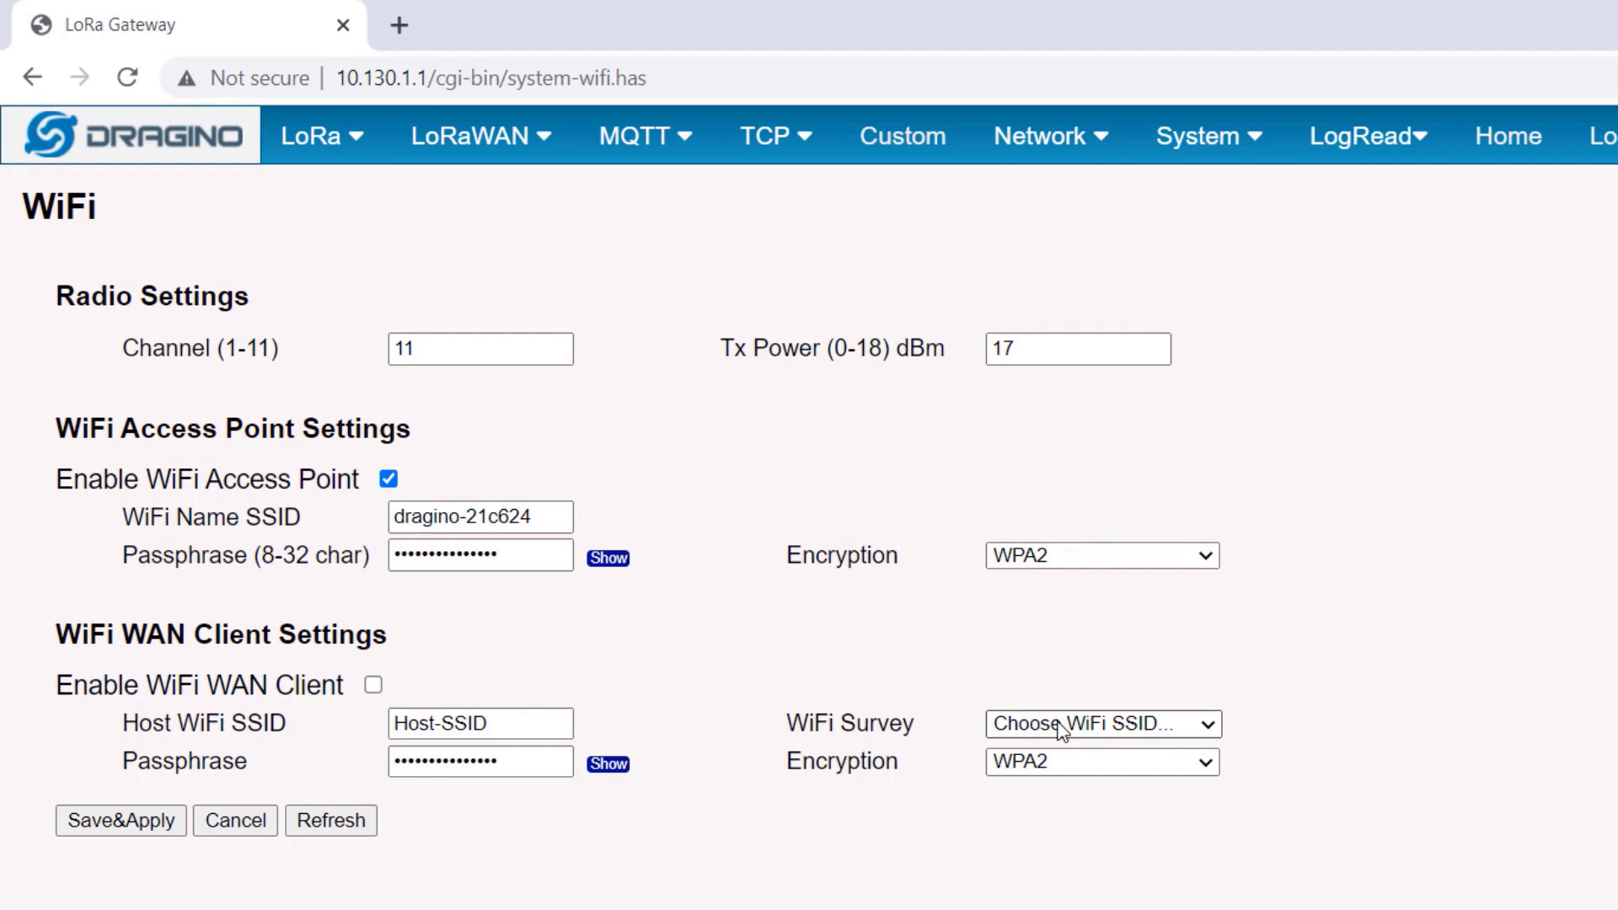
click(1061, 730)
click(1080, 837)
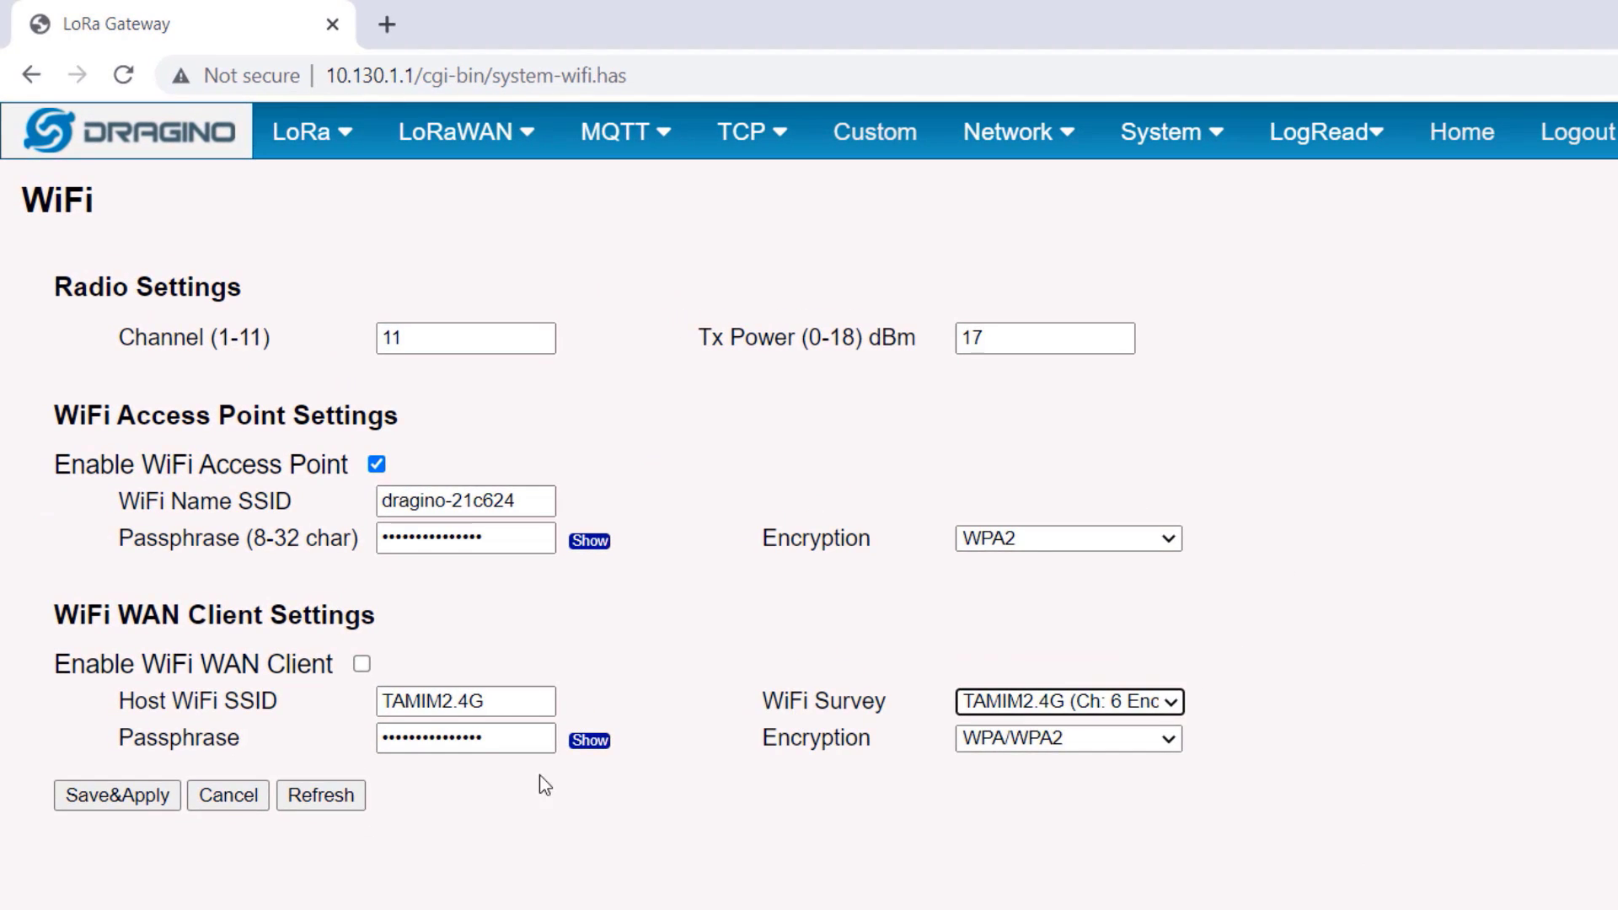
click(589, 740)
click(463, 738)
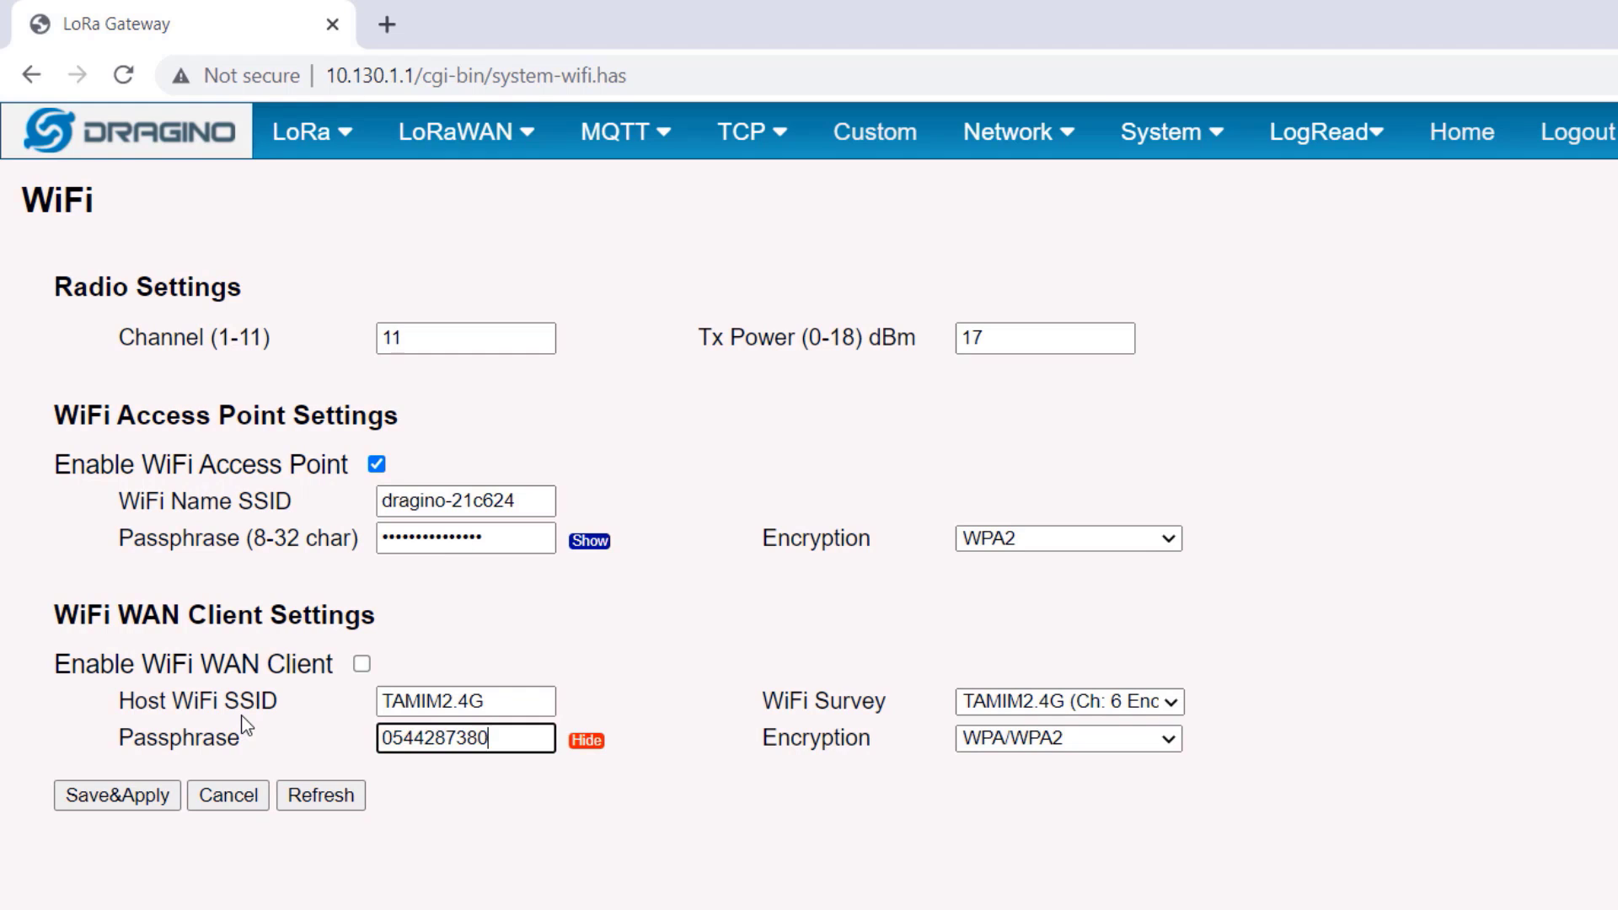
click(119, 796)
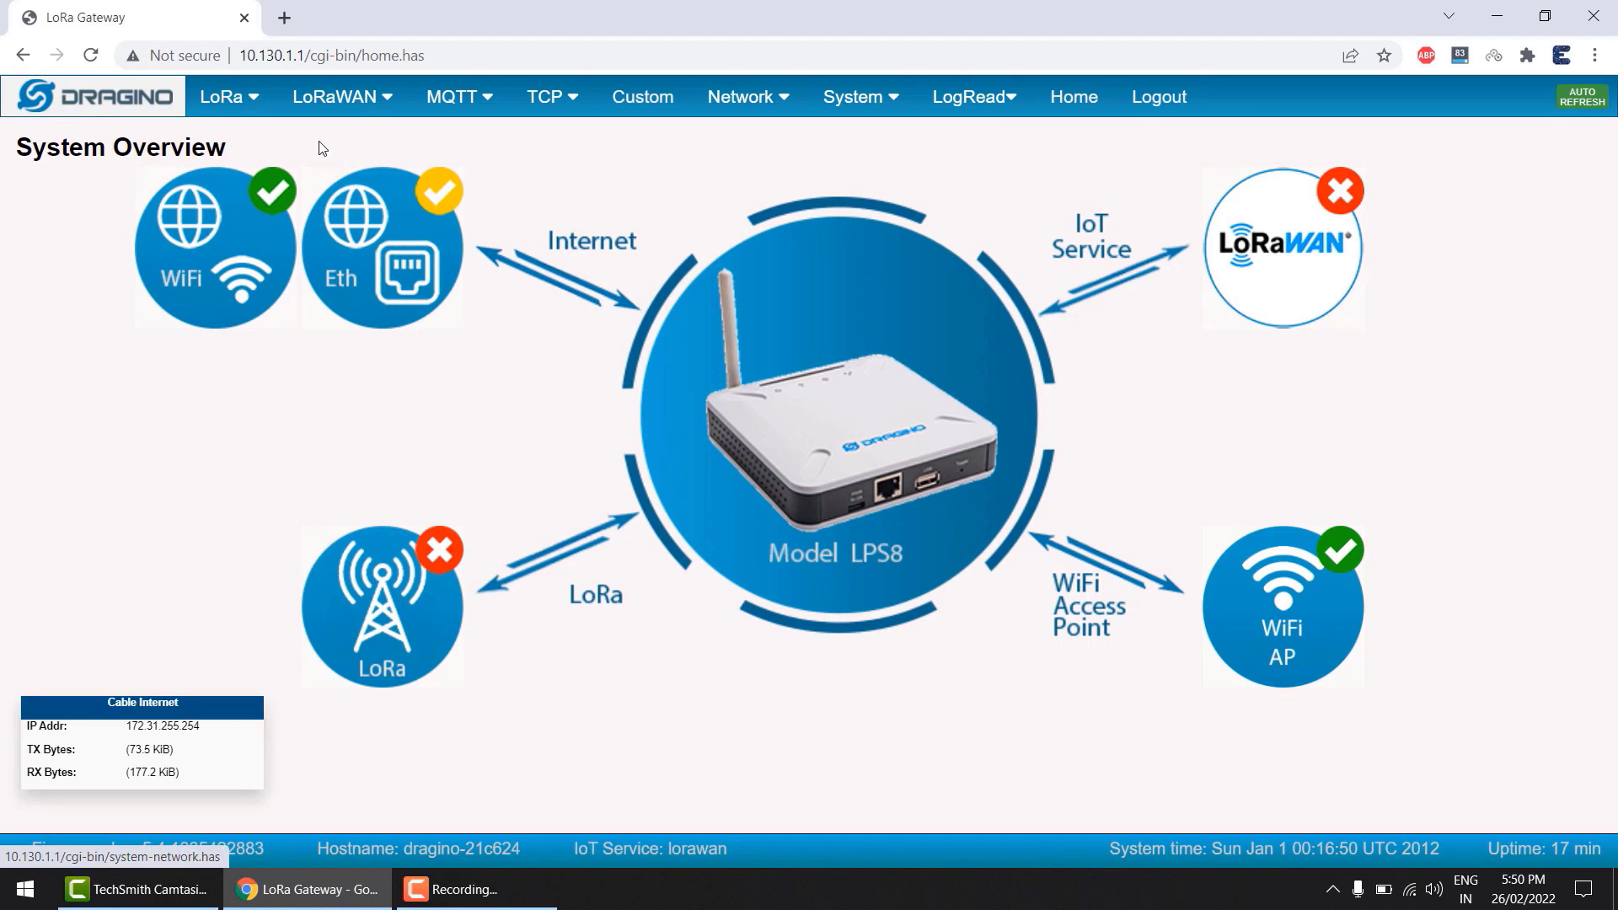
- Keep the EU868 Europe 868Mhz frequency plan in LoRa Configuration and save & apply
mouse_move(229, 96)
click(246, 143)
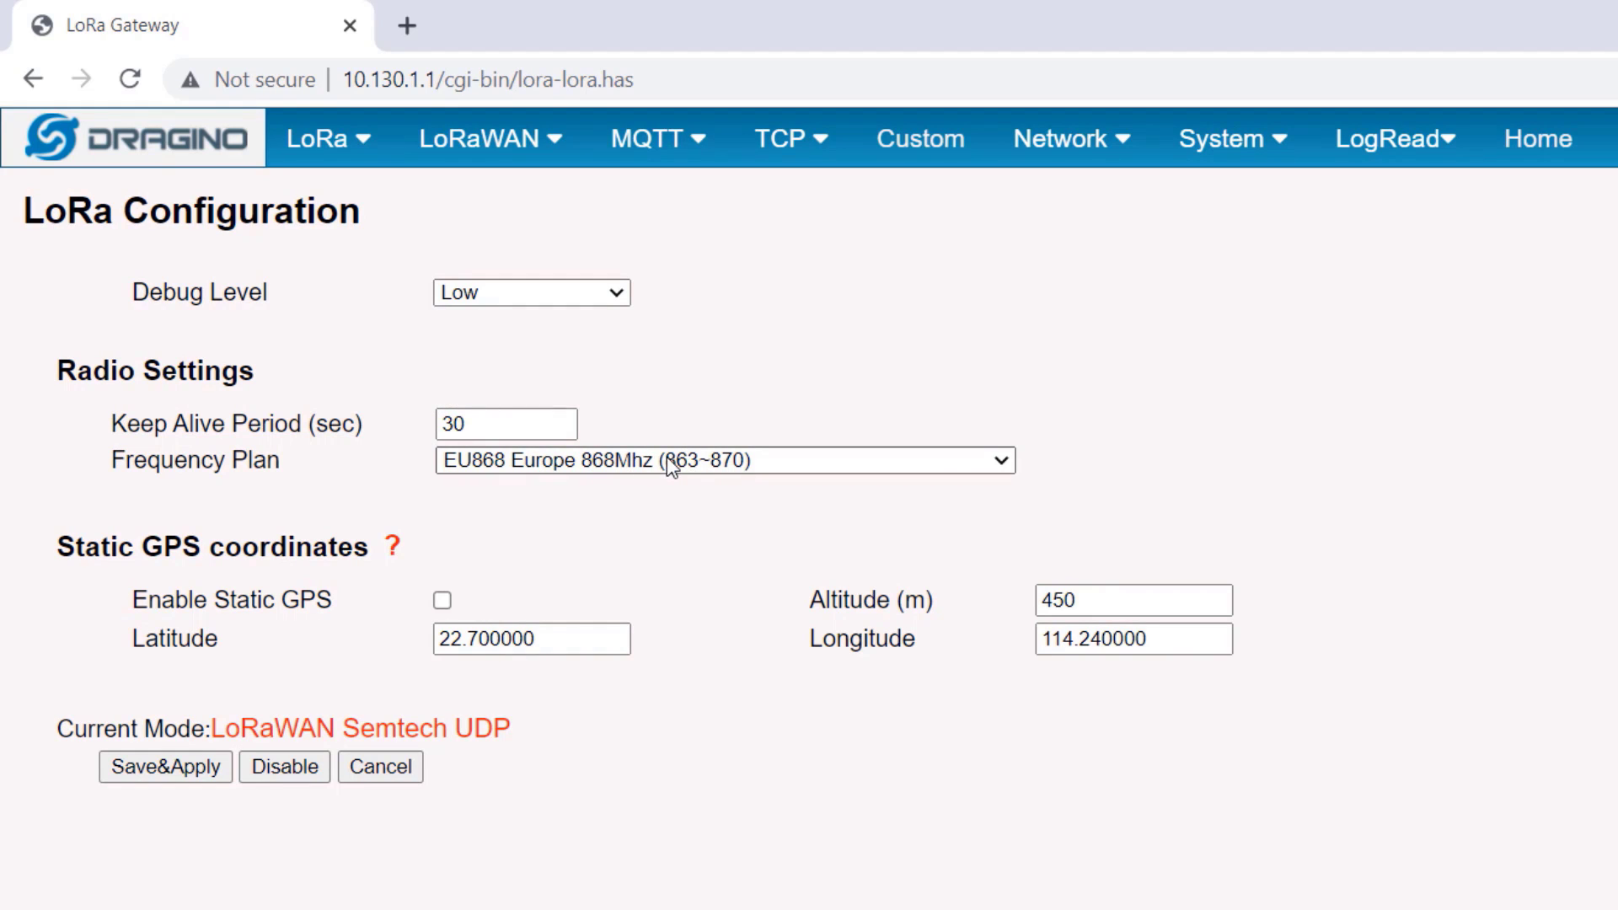
click(565, 464)
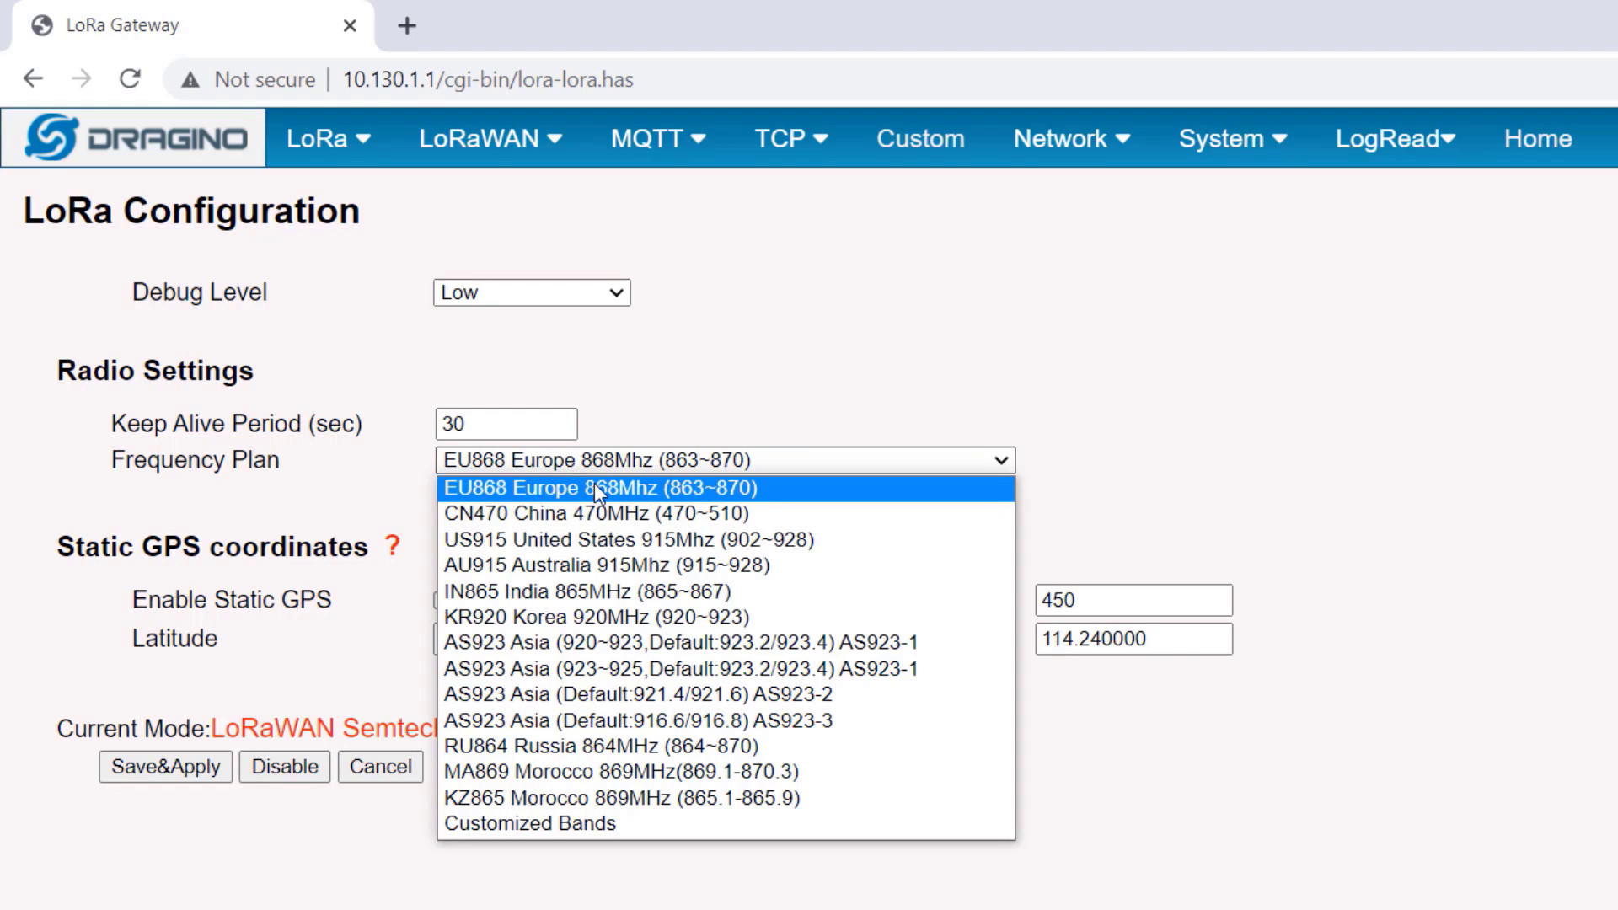
click(594, 489)
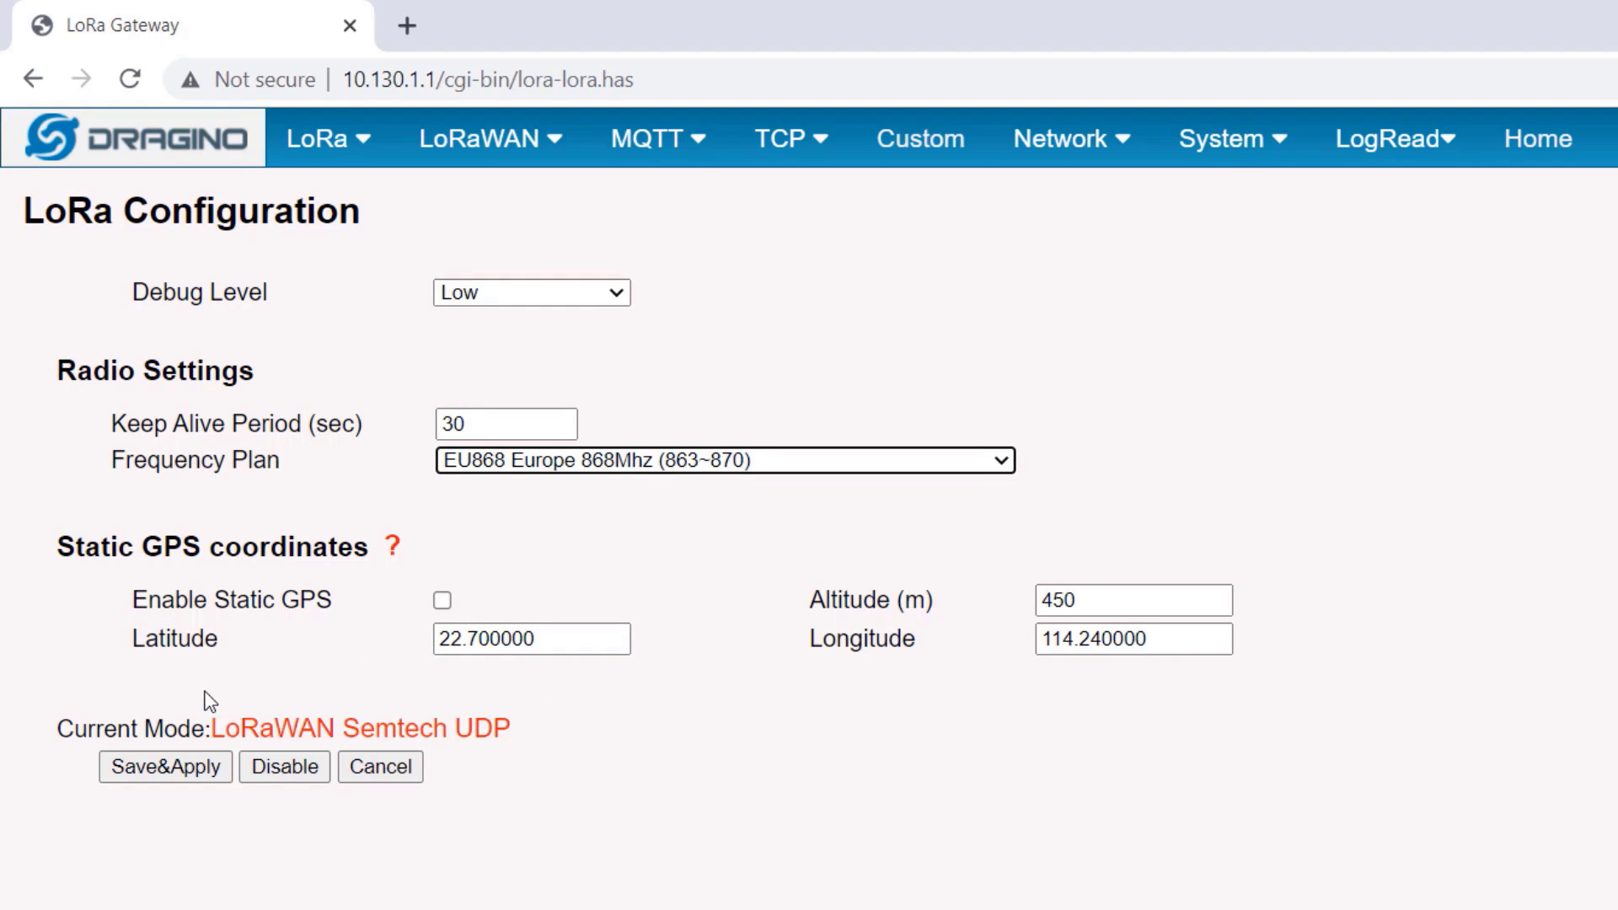
click(190, 767)
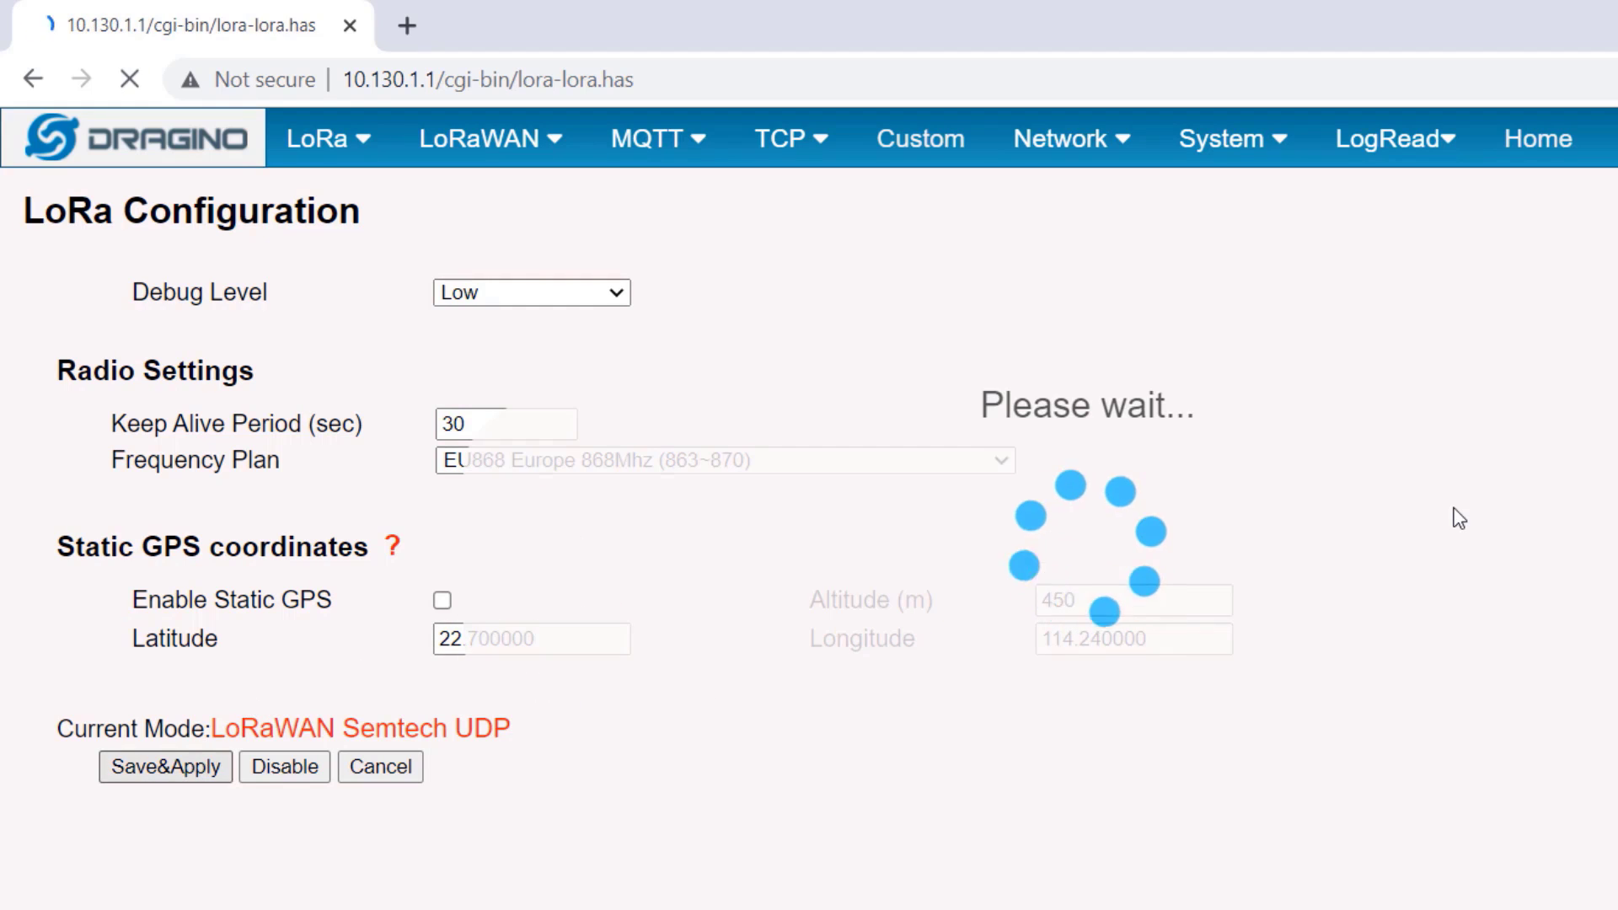
- Open LoRaWAN -- Semtech UDP settings and select the Gateway ID value for copying
mouse_move(519, 140)
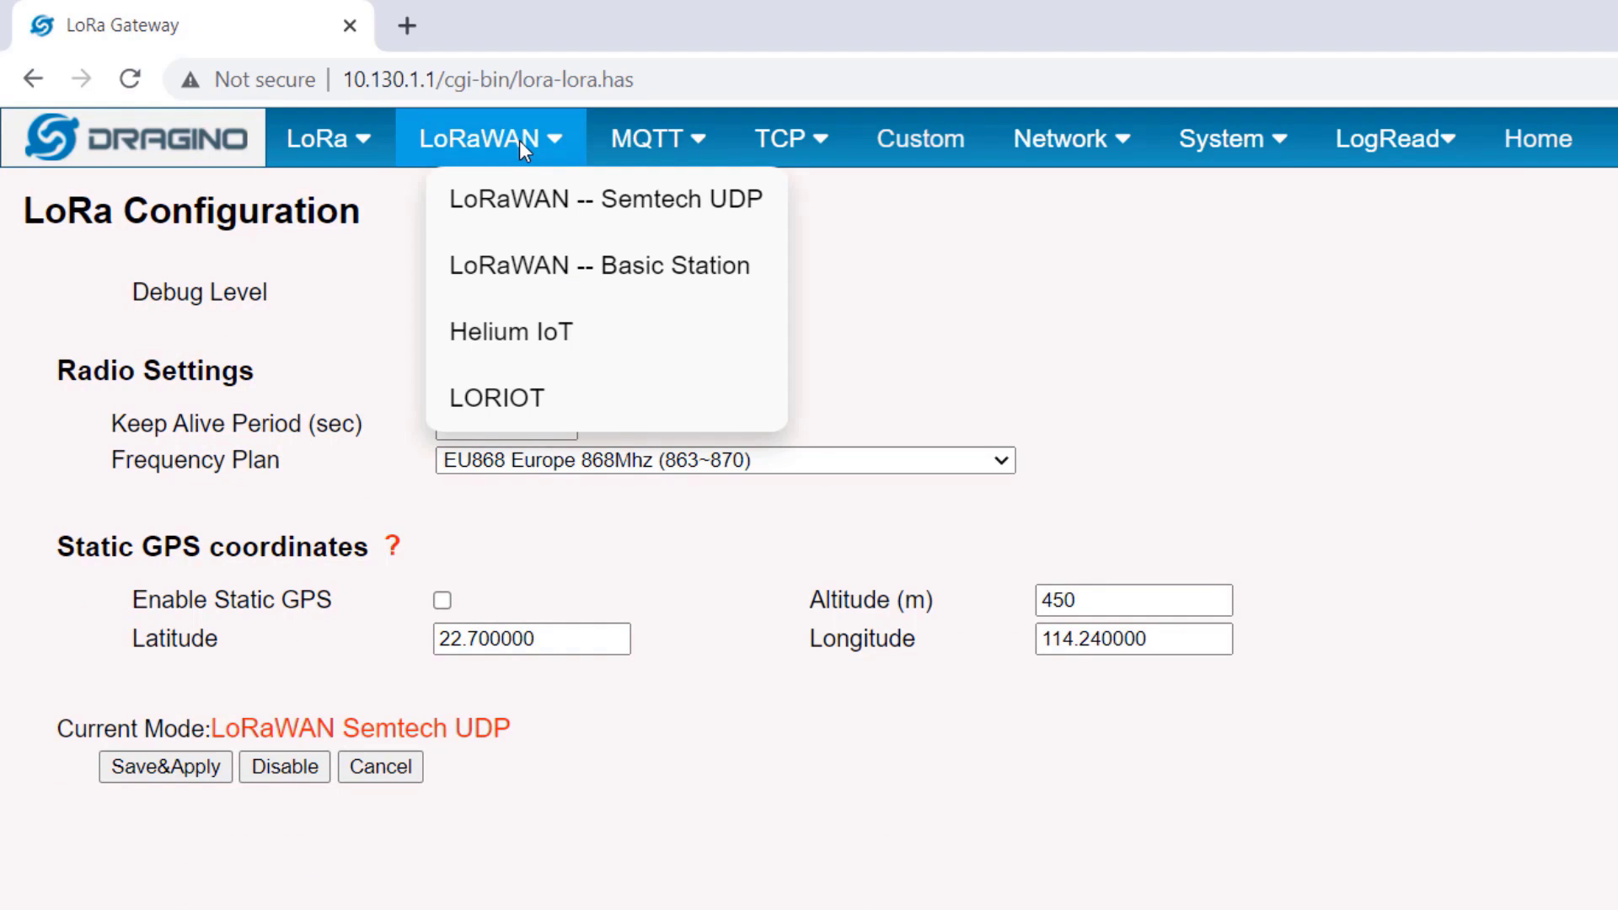
click(543, 205)
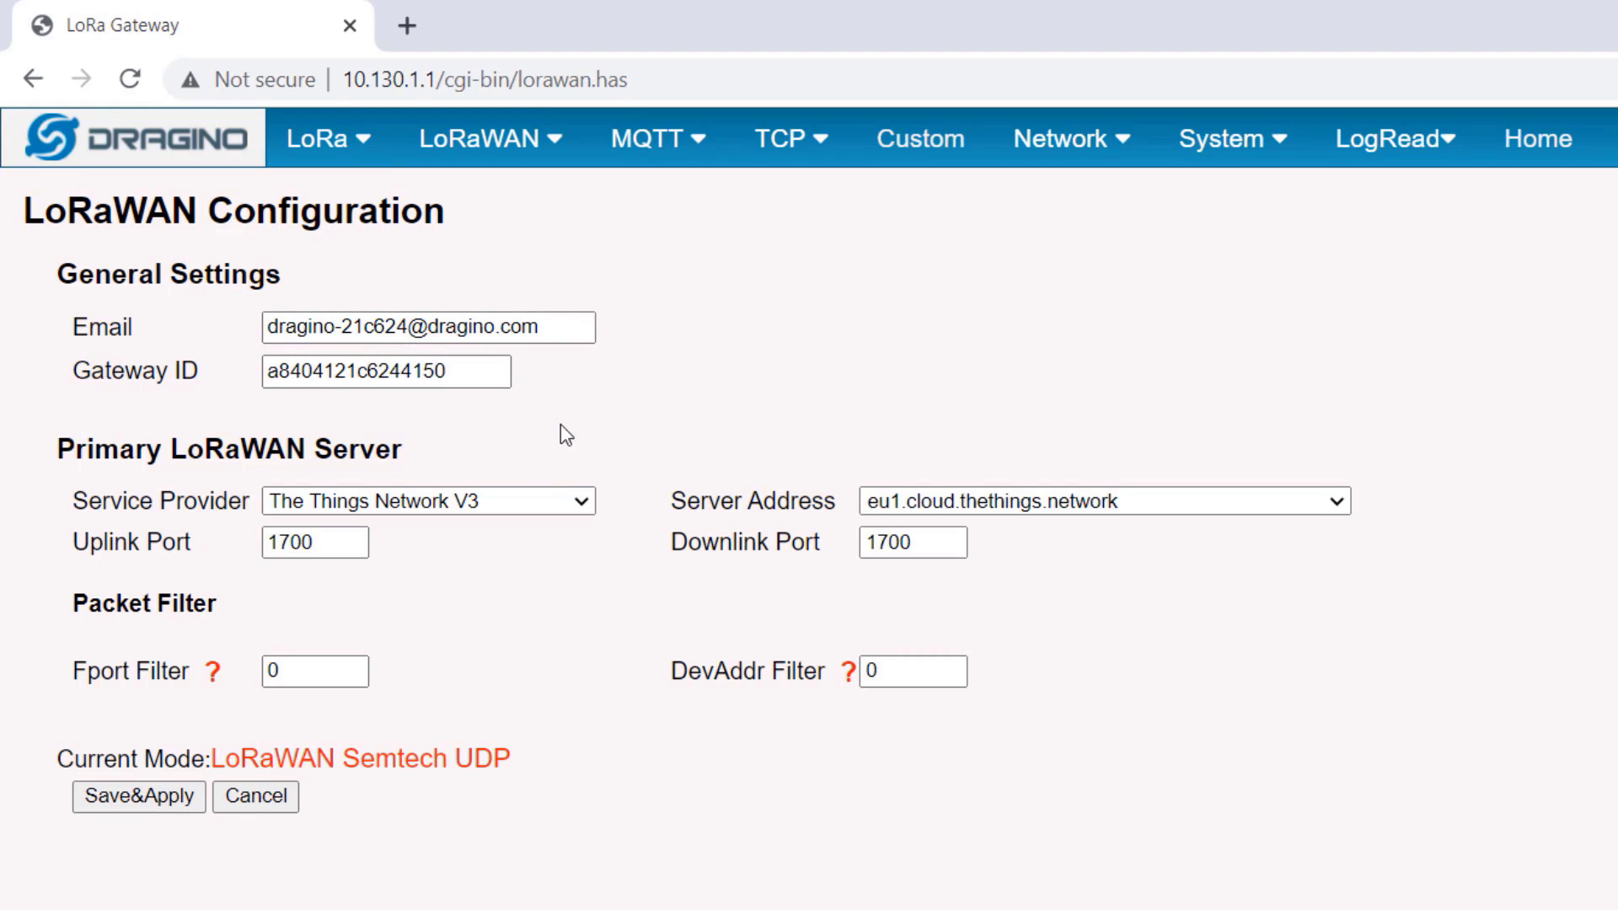
click(490, 372)
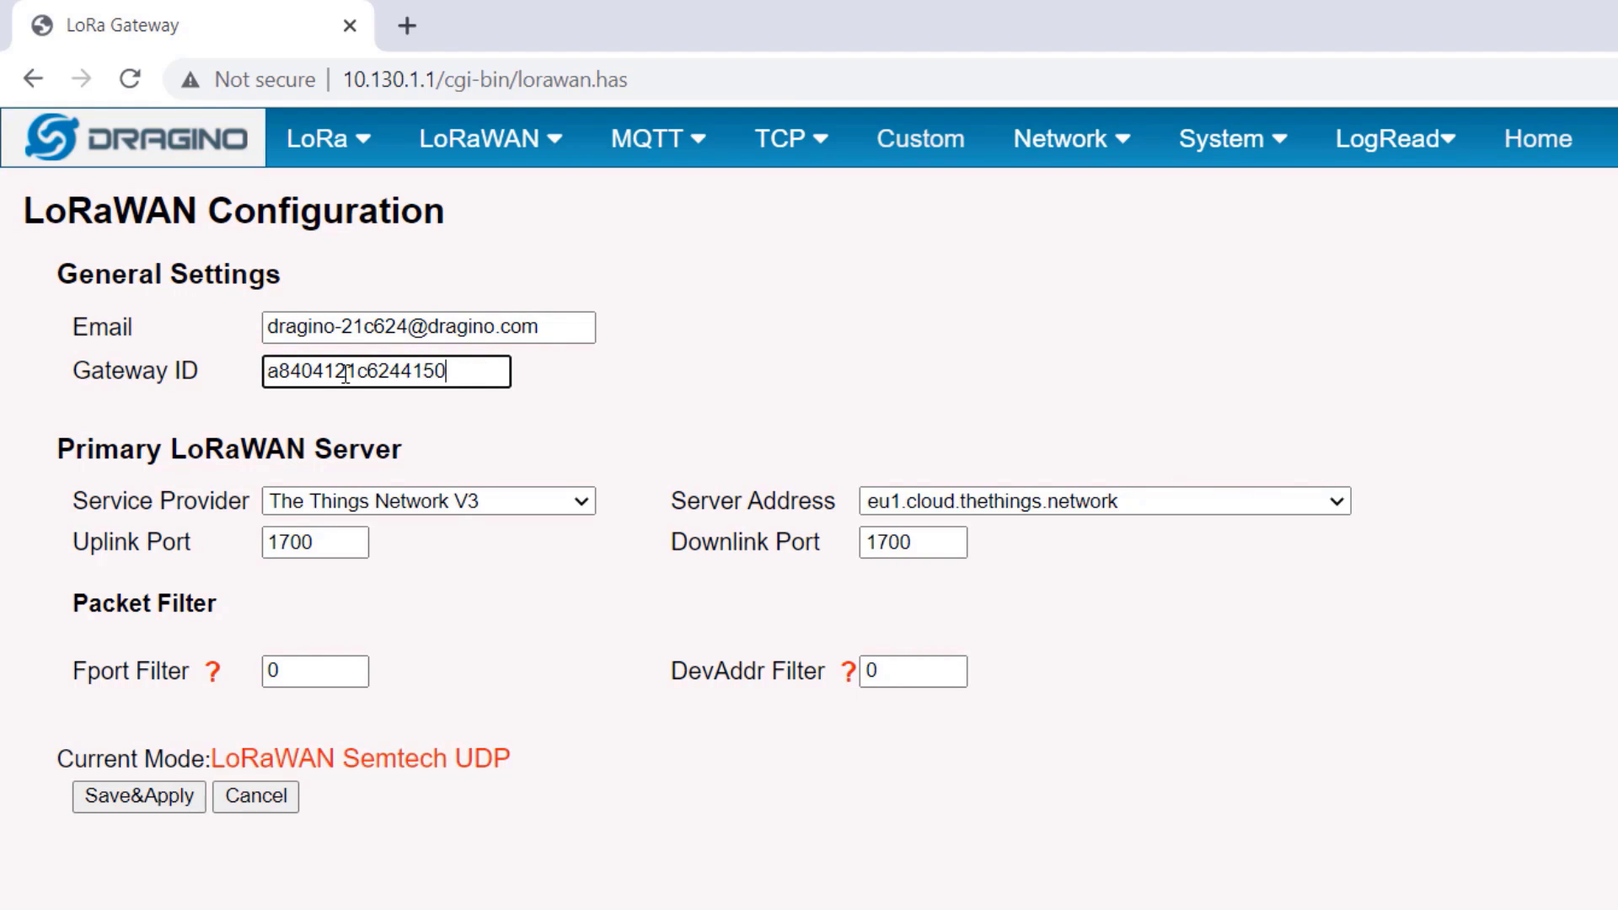
drag(447, 372, 172, 390)
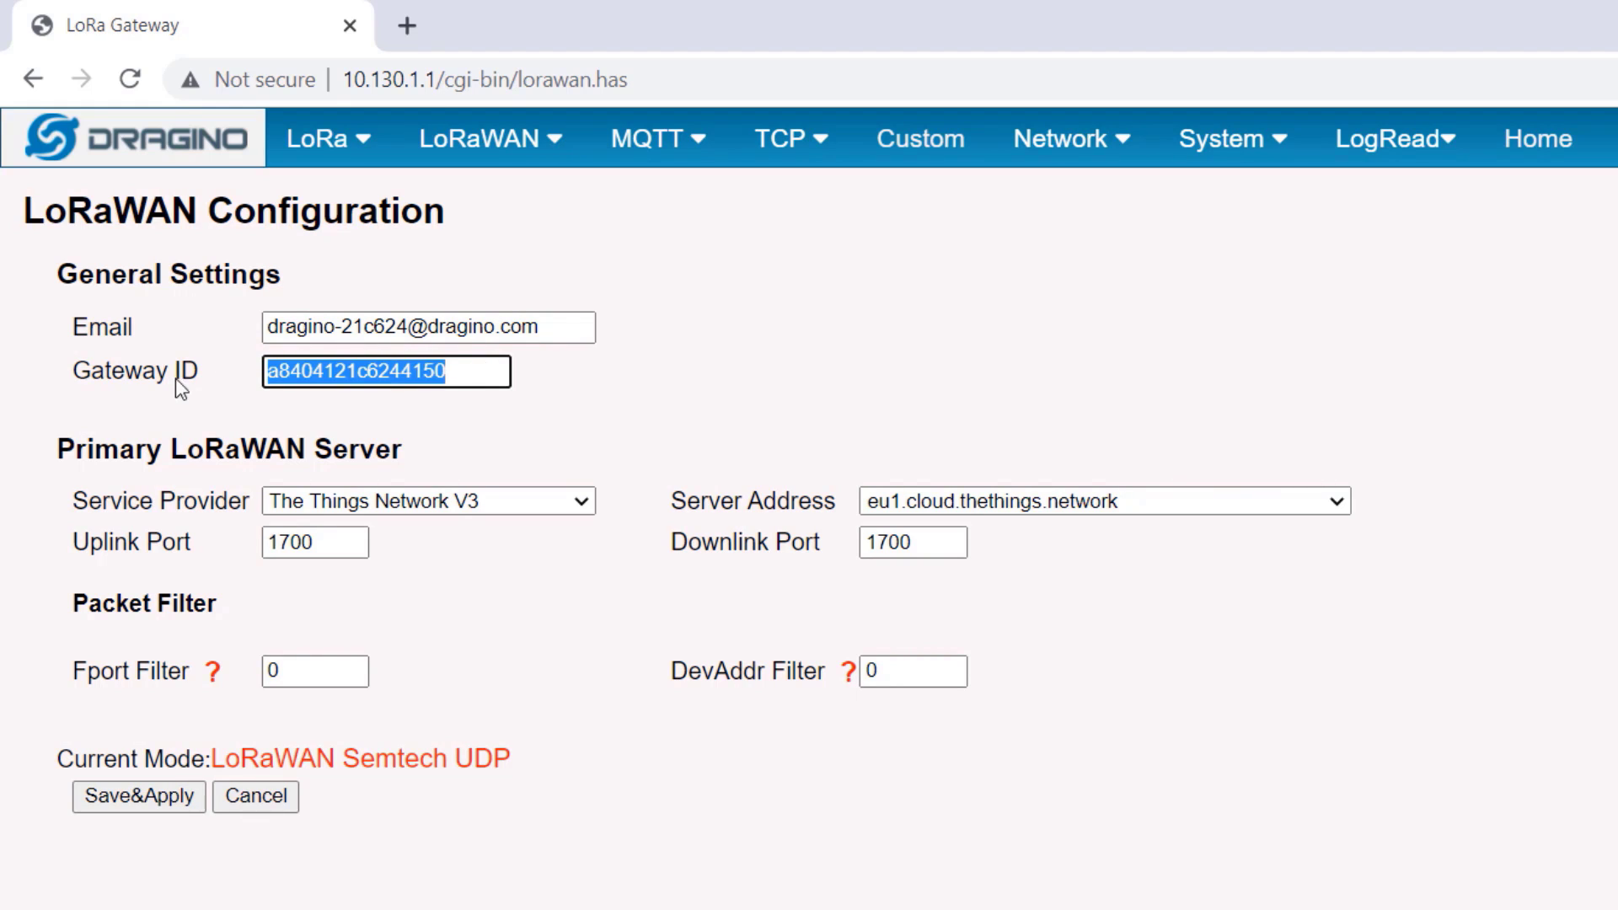
click(596, 373)
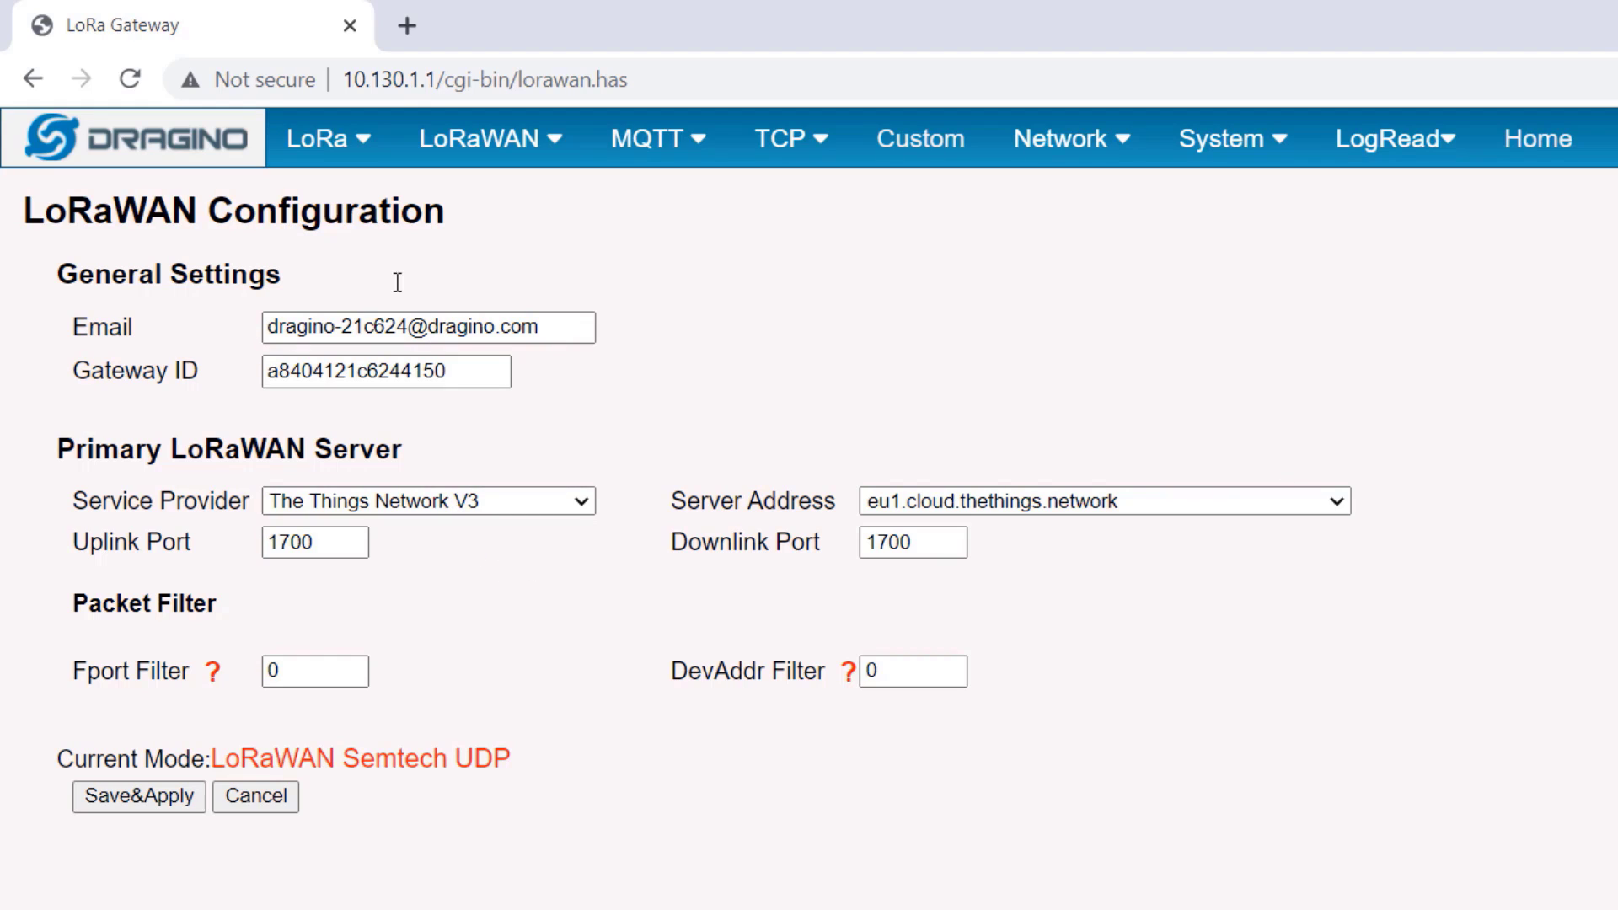
- Search 'the things' in a new tab and open The Things Network website
click(402, 27)
text(the)
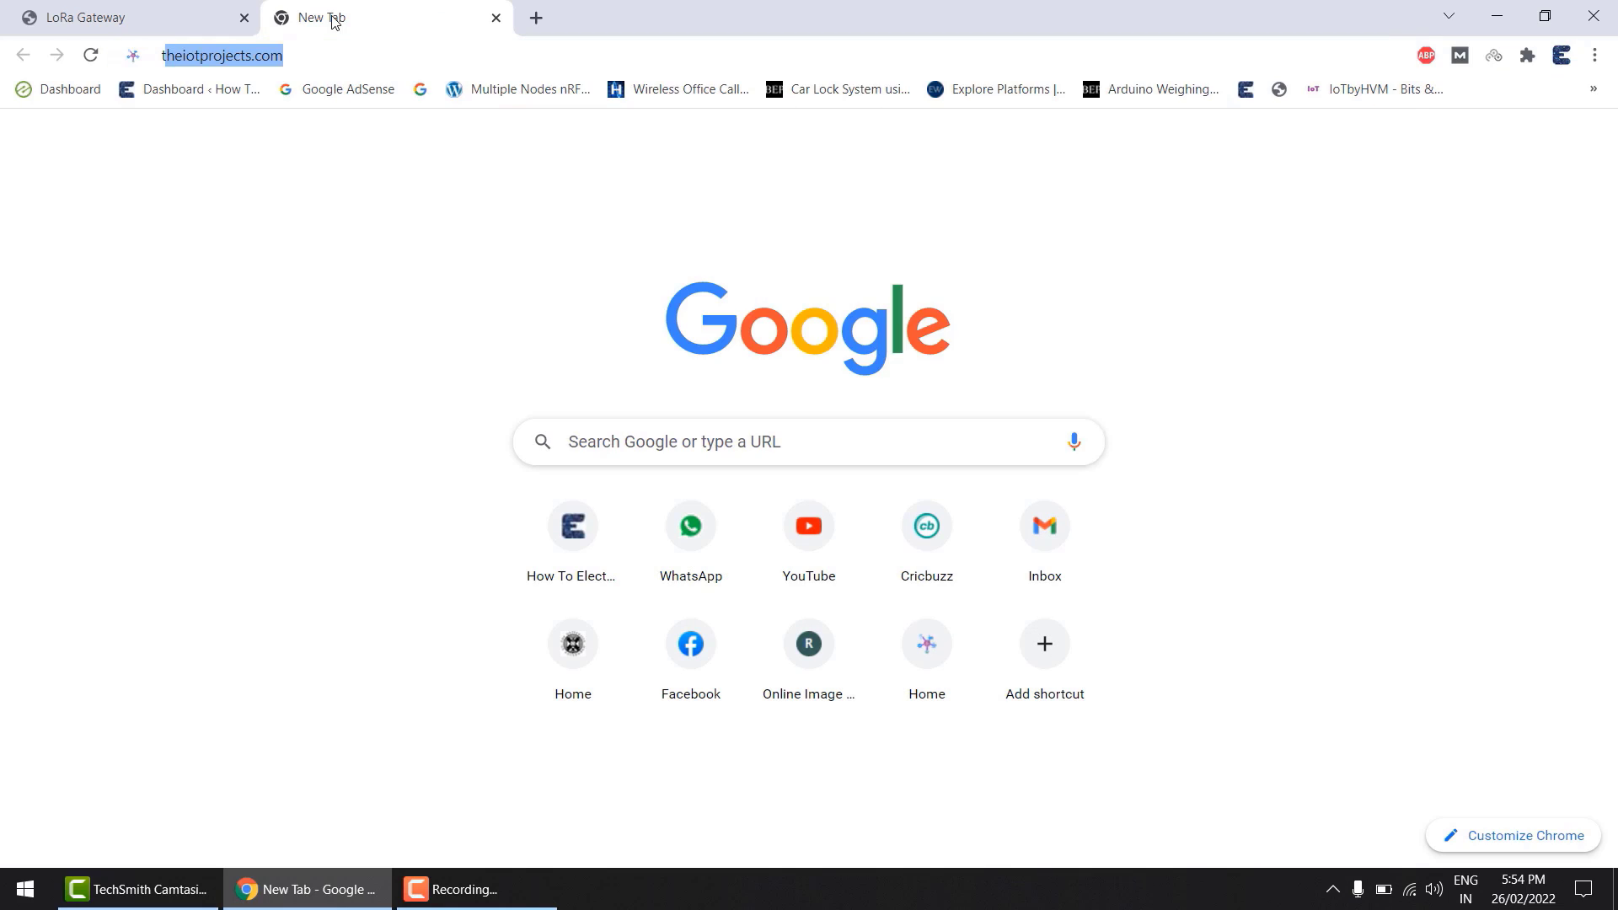
text( things)
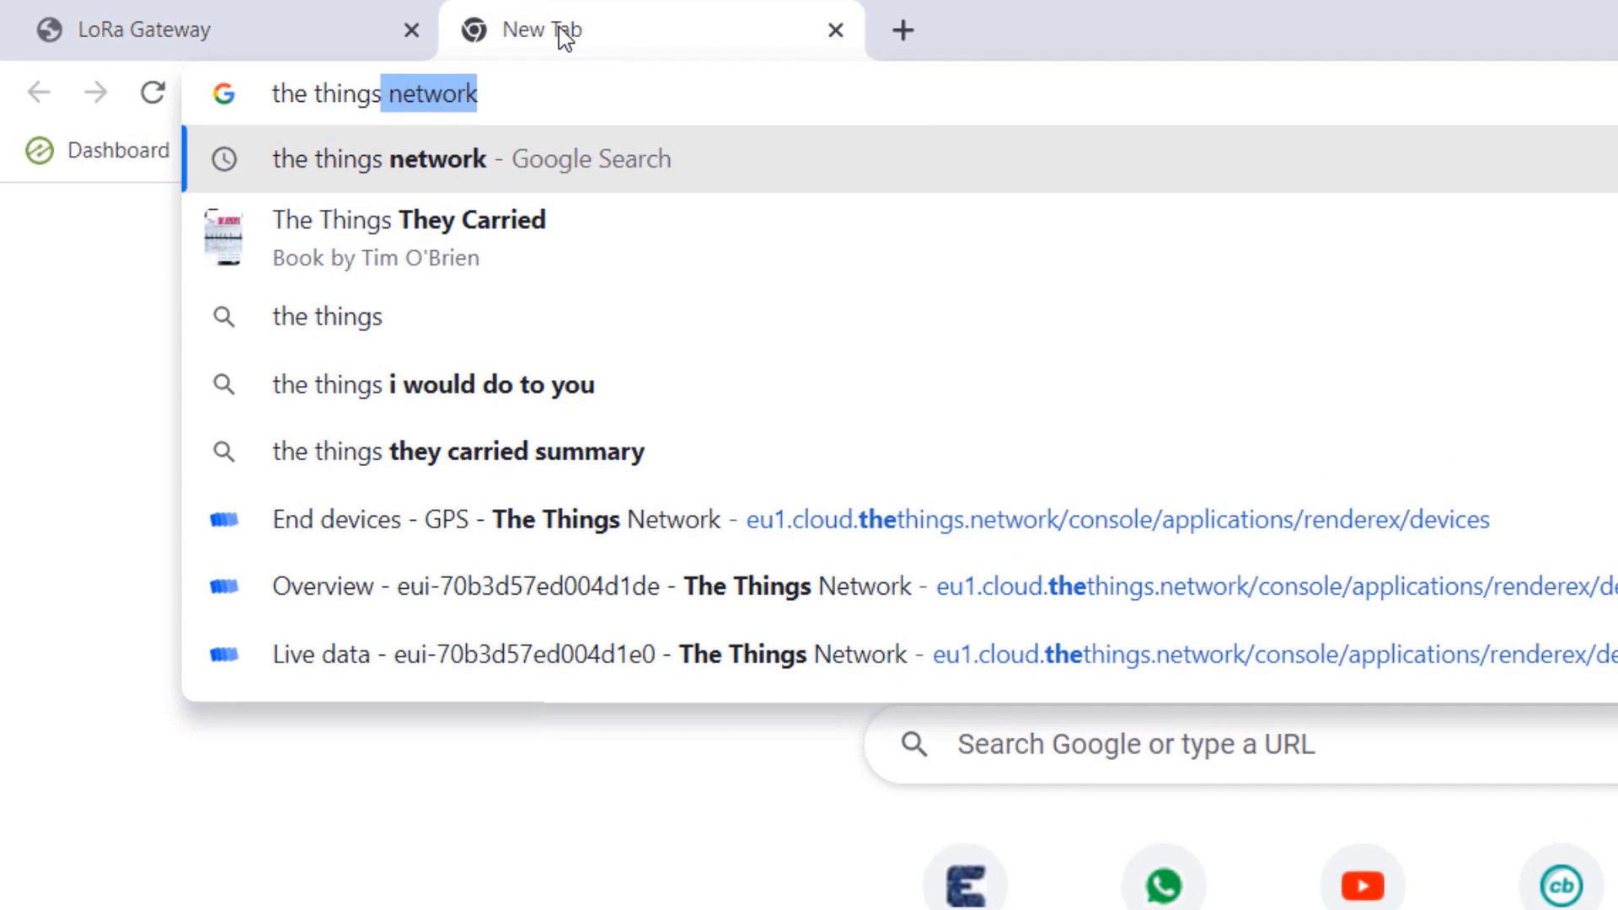
key(Return)
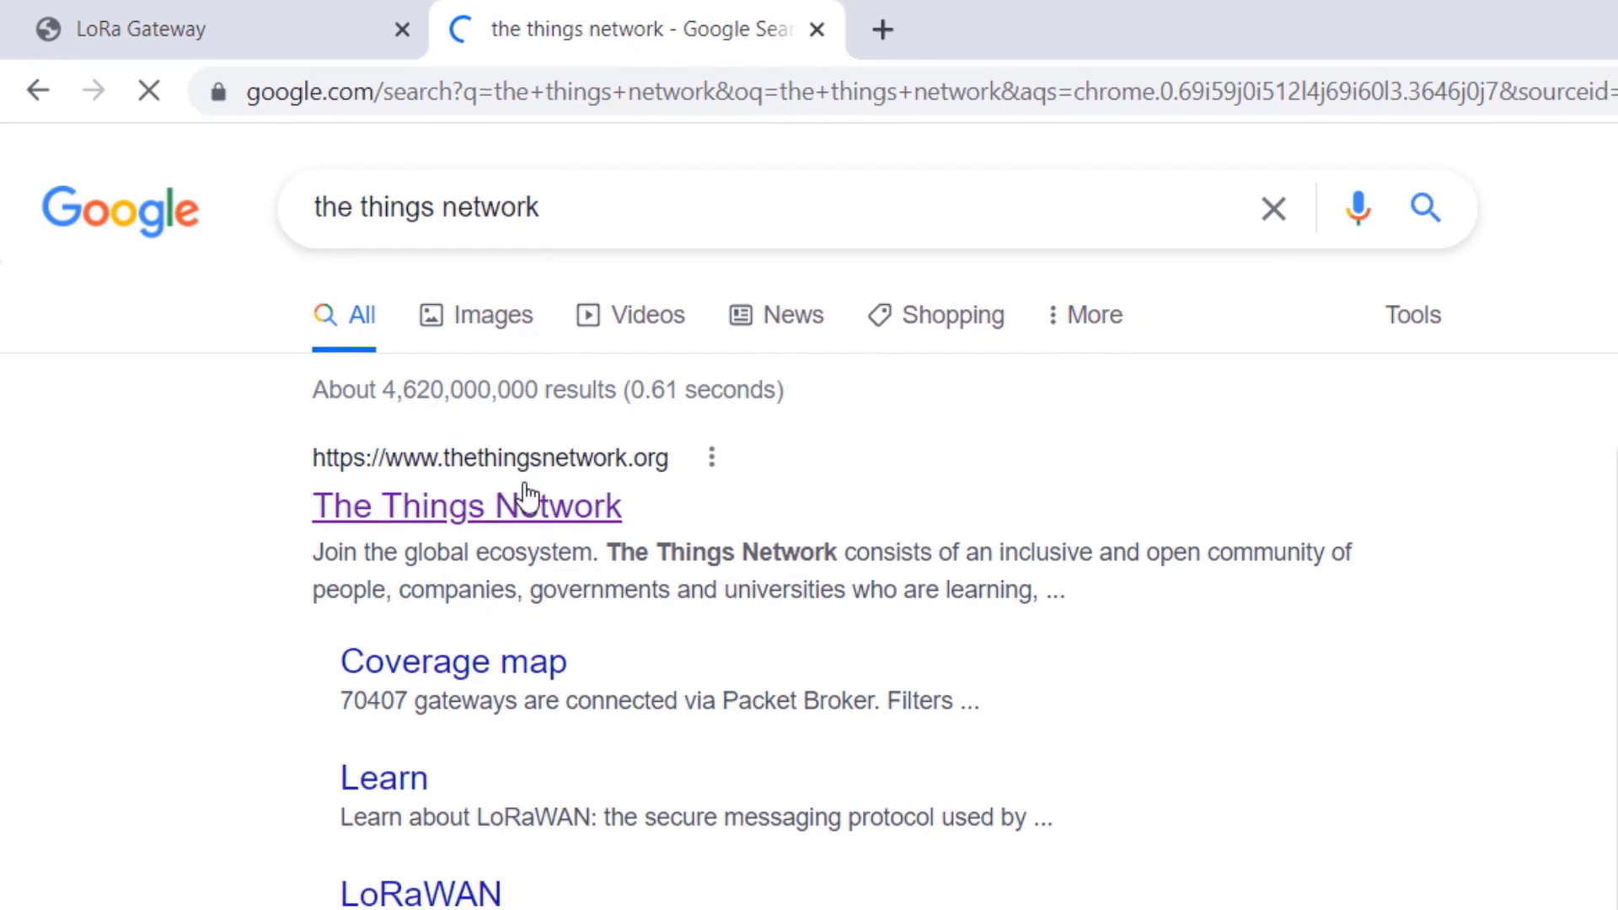
click(527, 501)
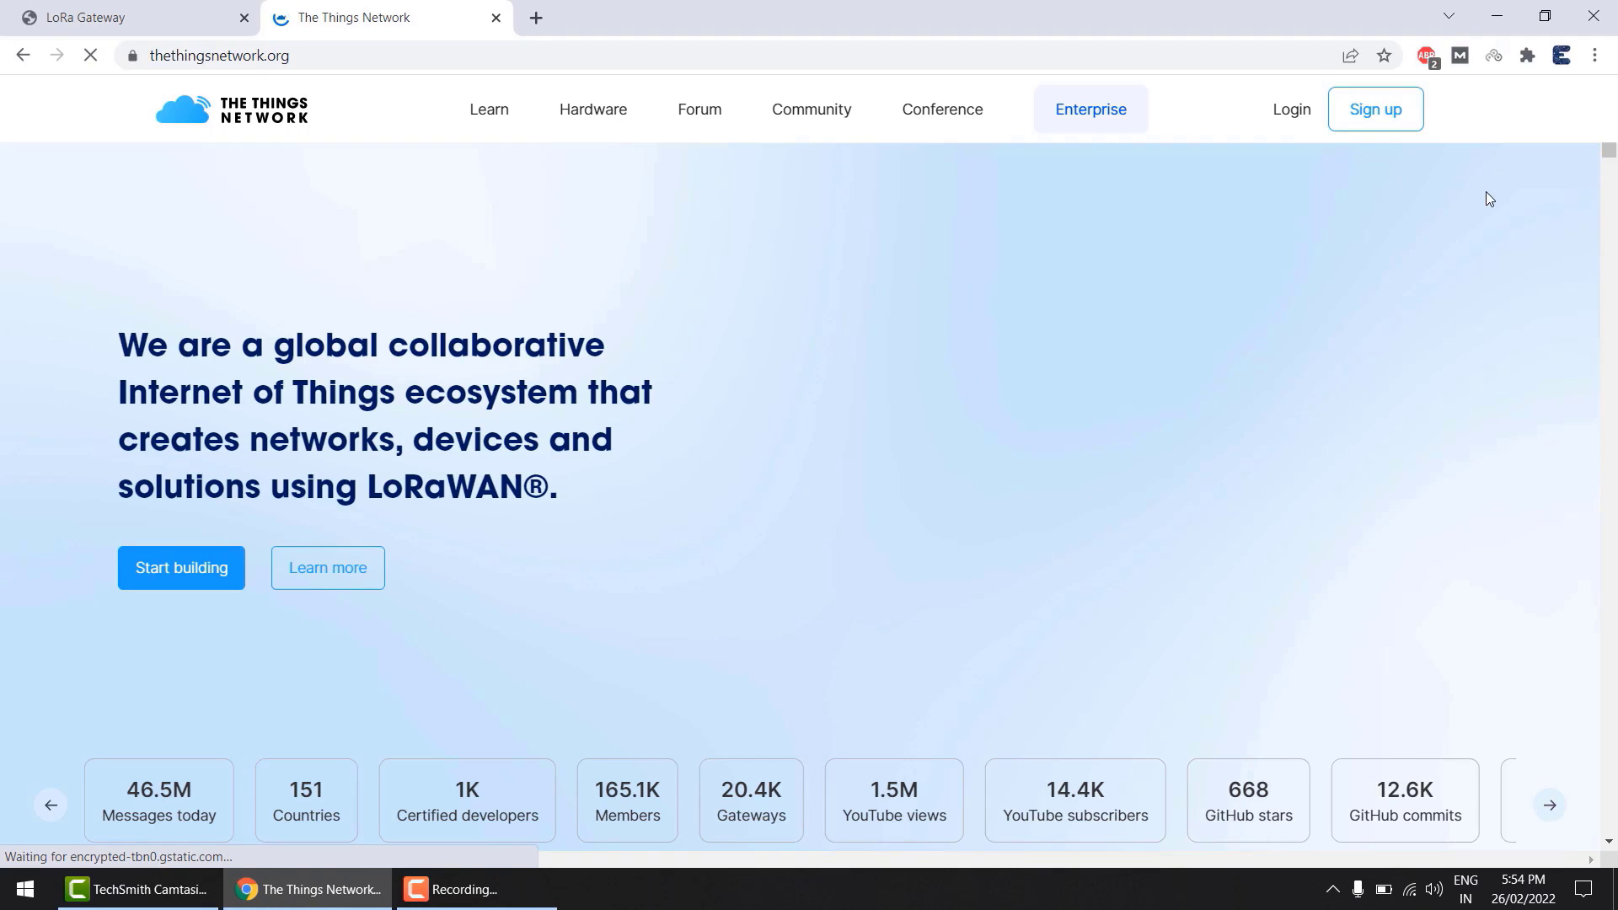
- Go to sign up and start the free Individual community plan
click(1375, 111)
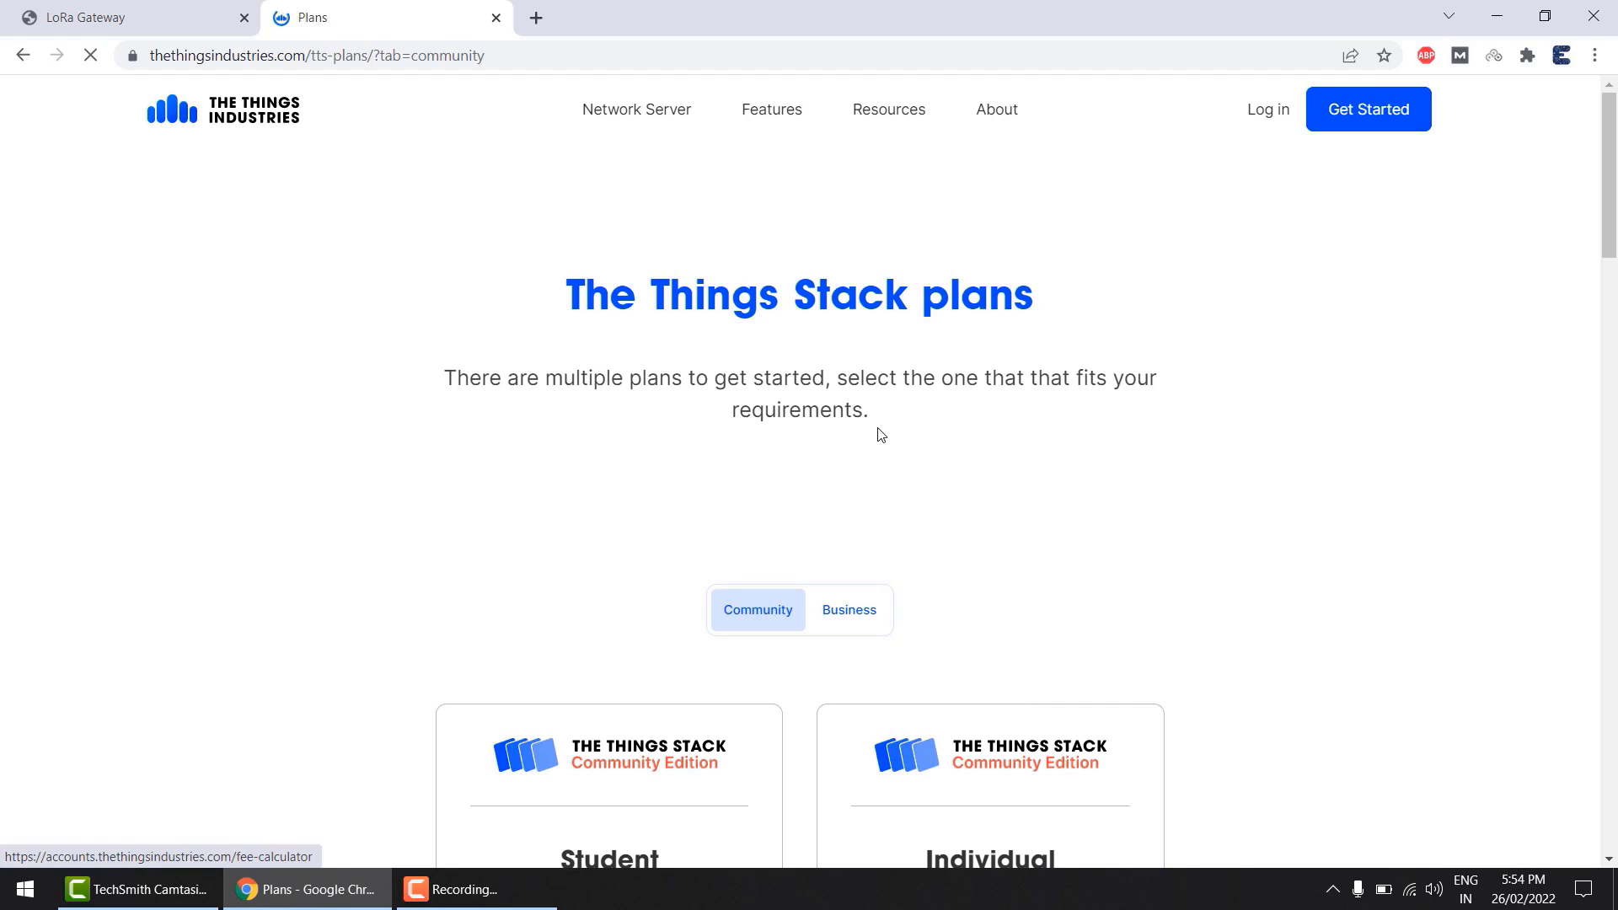
scroll(885, 425, down, 5)
scroll(1068, 476, down, 2)
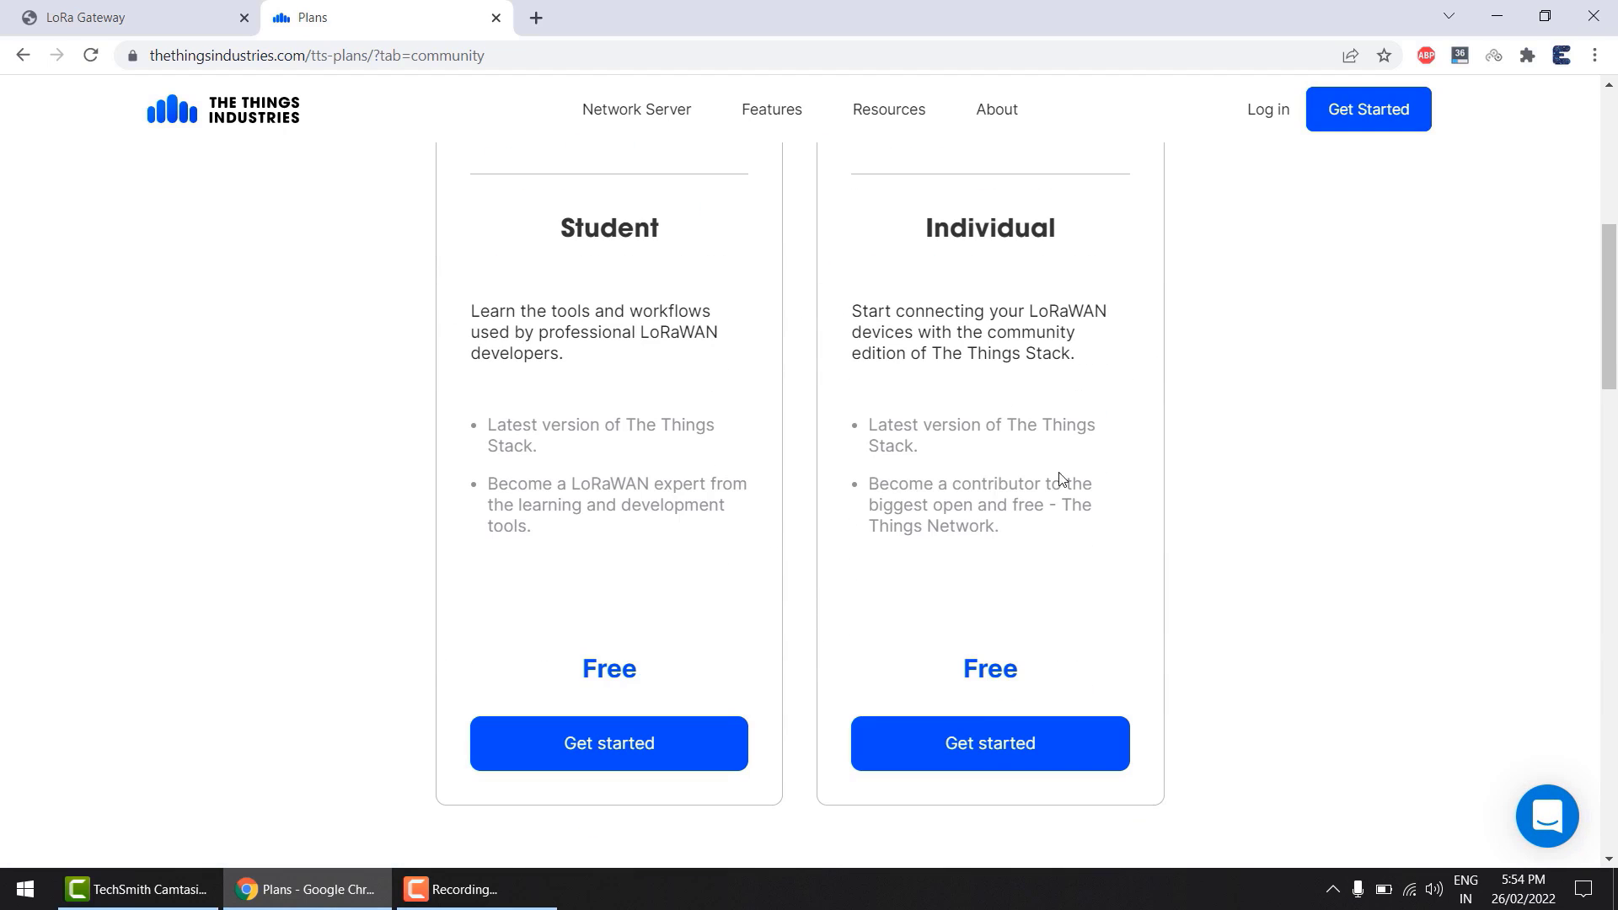
click(990, 730)
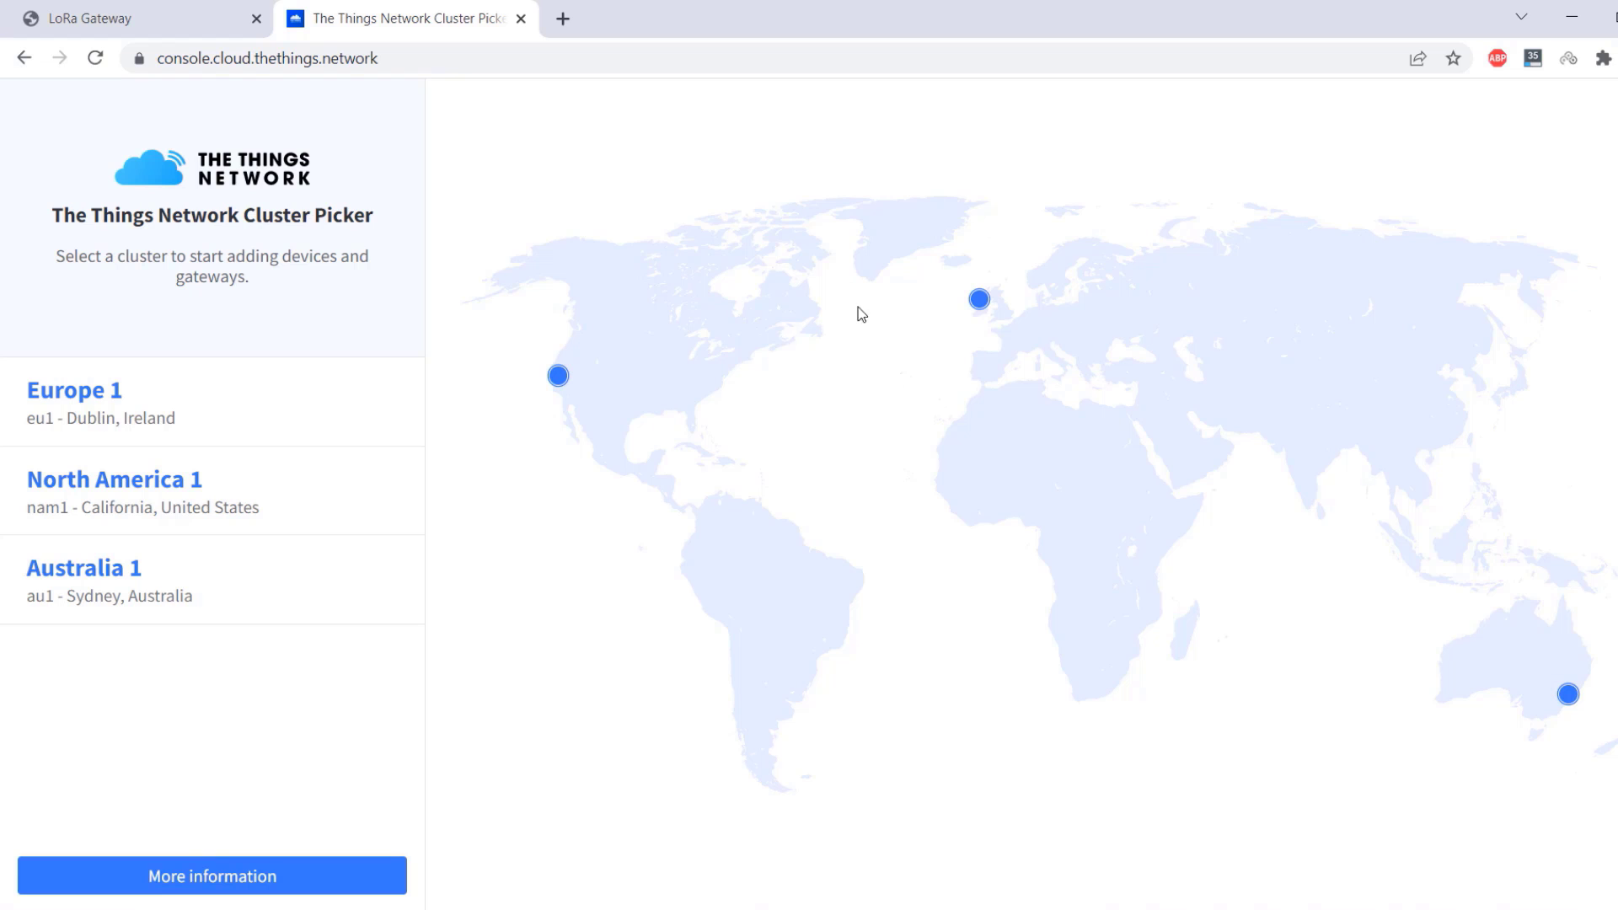
- Choose the Europe 1 cluster and open the account registration form
click(124, 391)
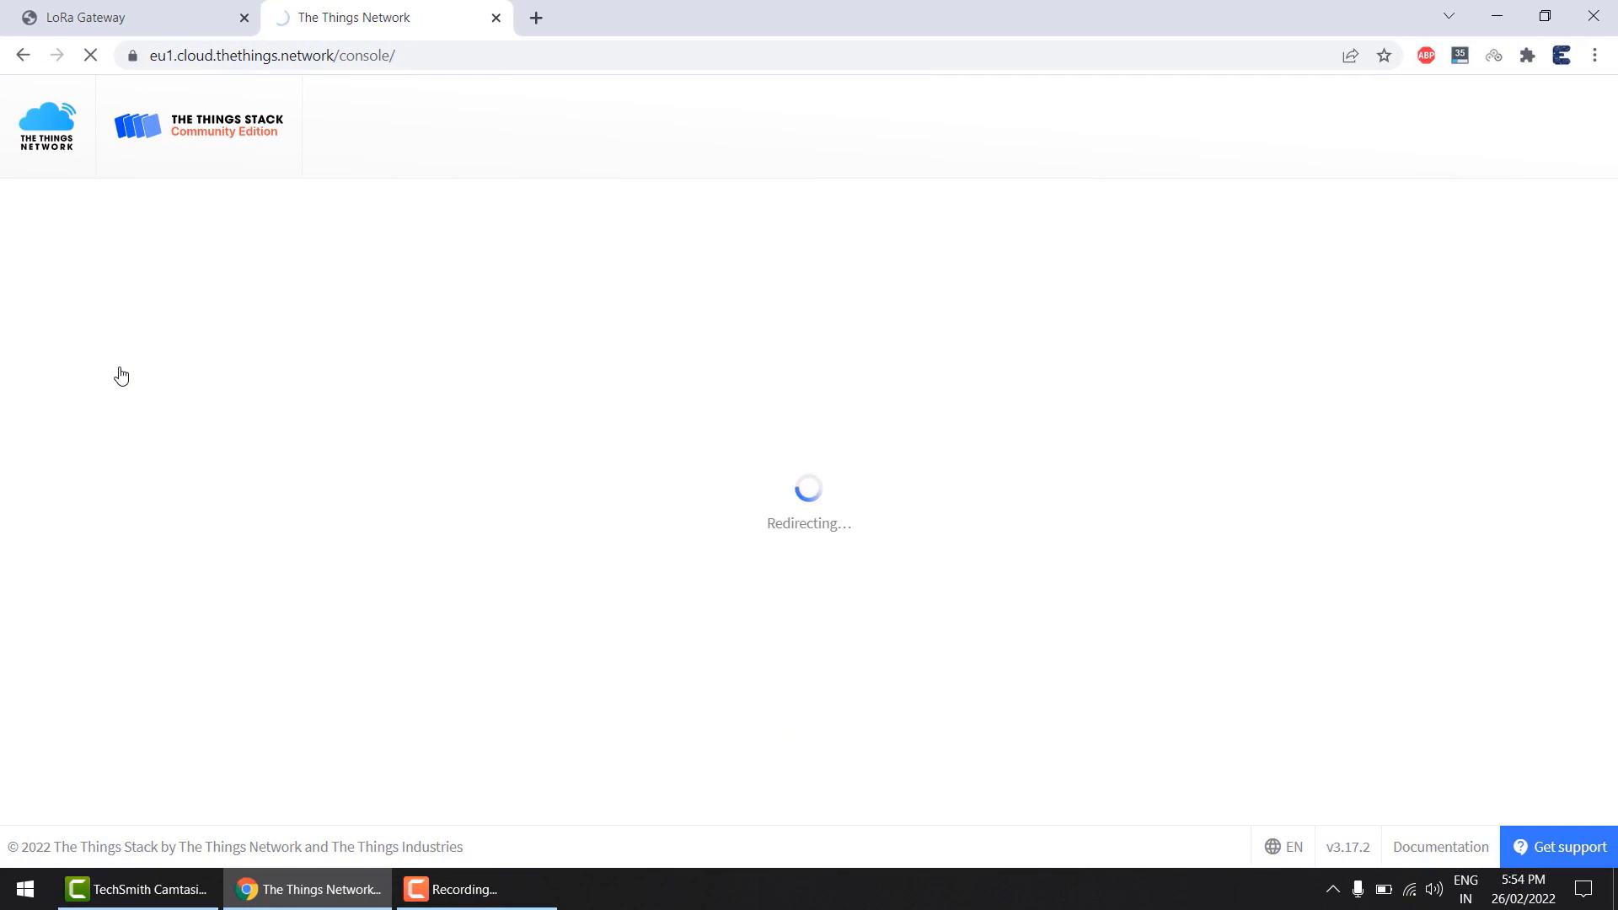
click(723, 679)
click(498, 19)
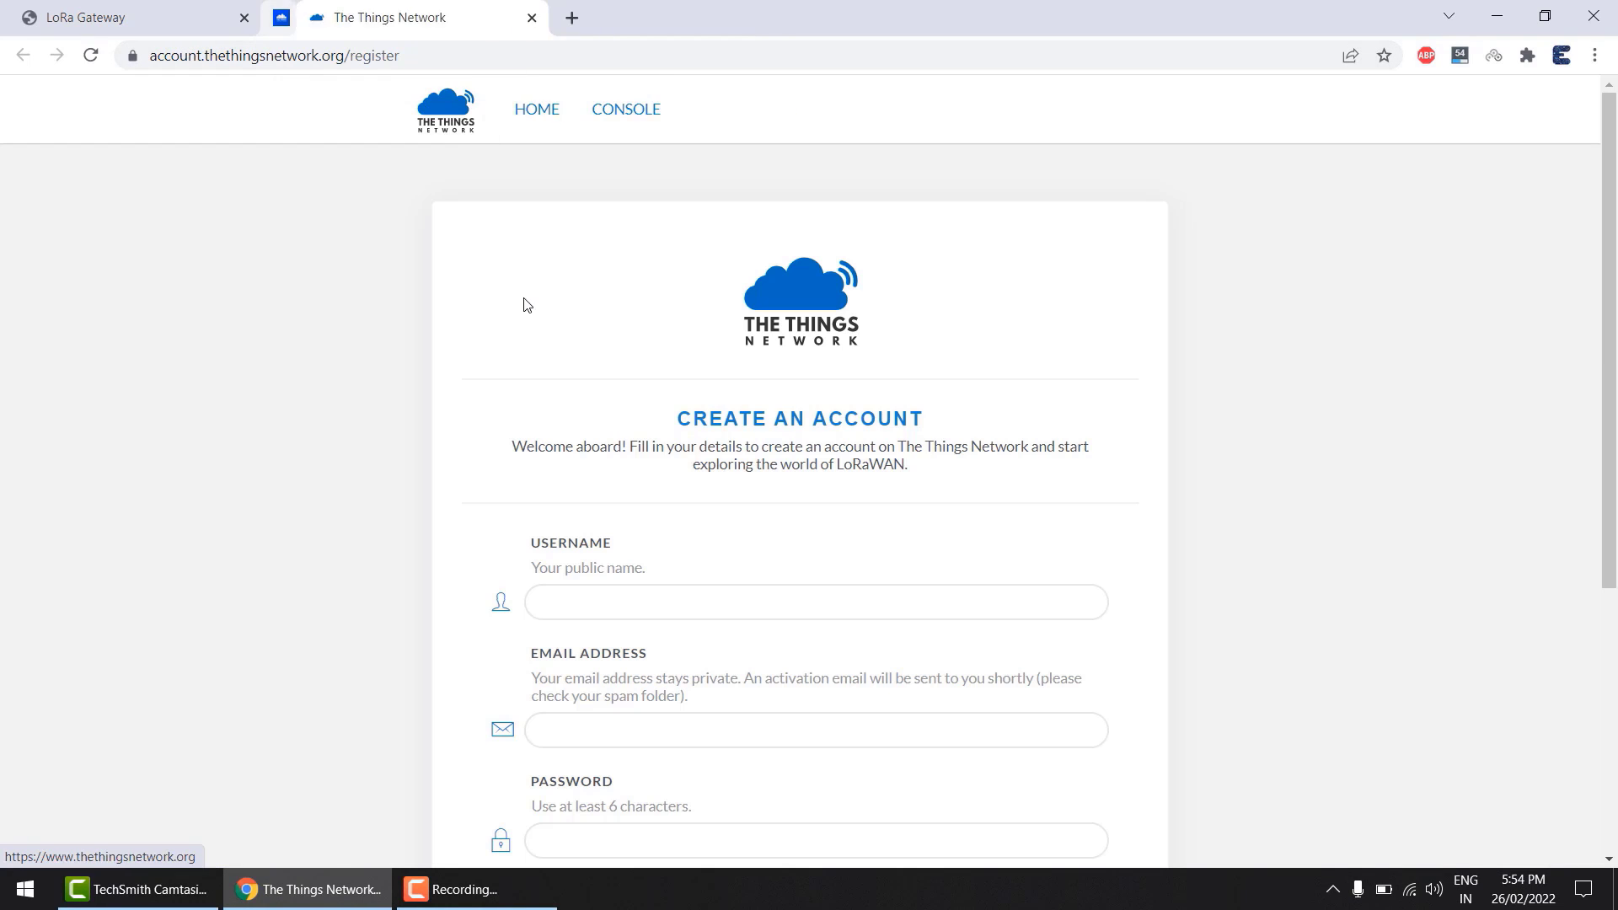
scroll(545, 316, down, 4)
- Enter a username, e-mail and password, subscribe to the newsletter and create the account
click(656, 291)
text(how2electronics)
click(726, 406)
click(655, 531)
text(•••••••••••)
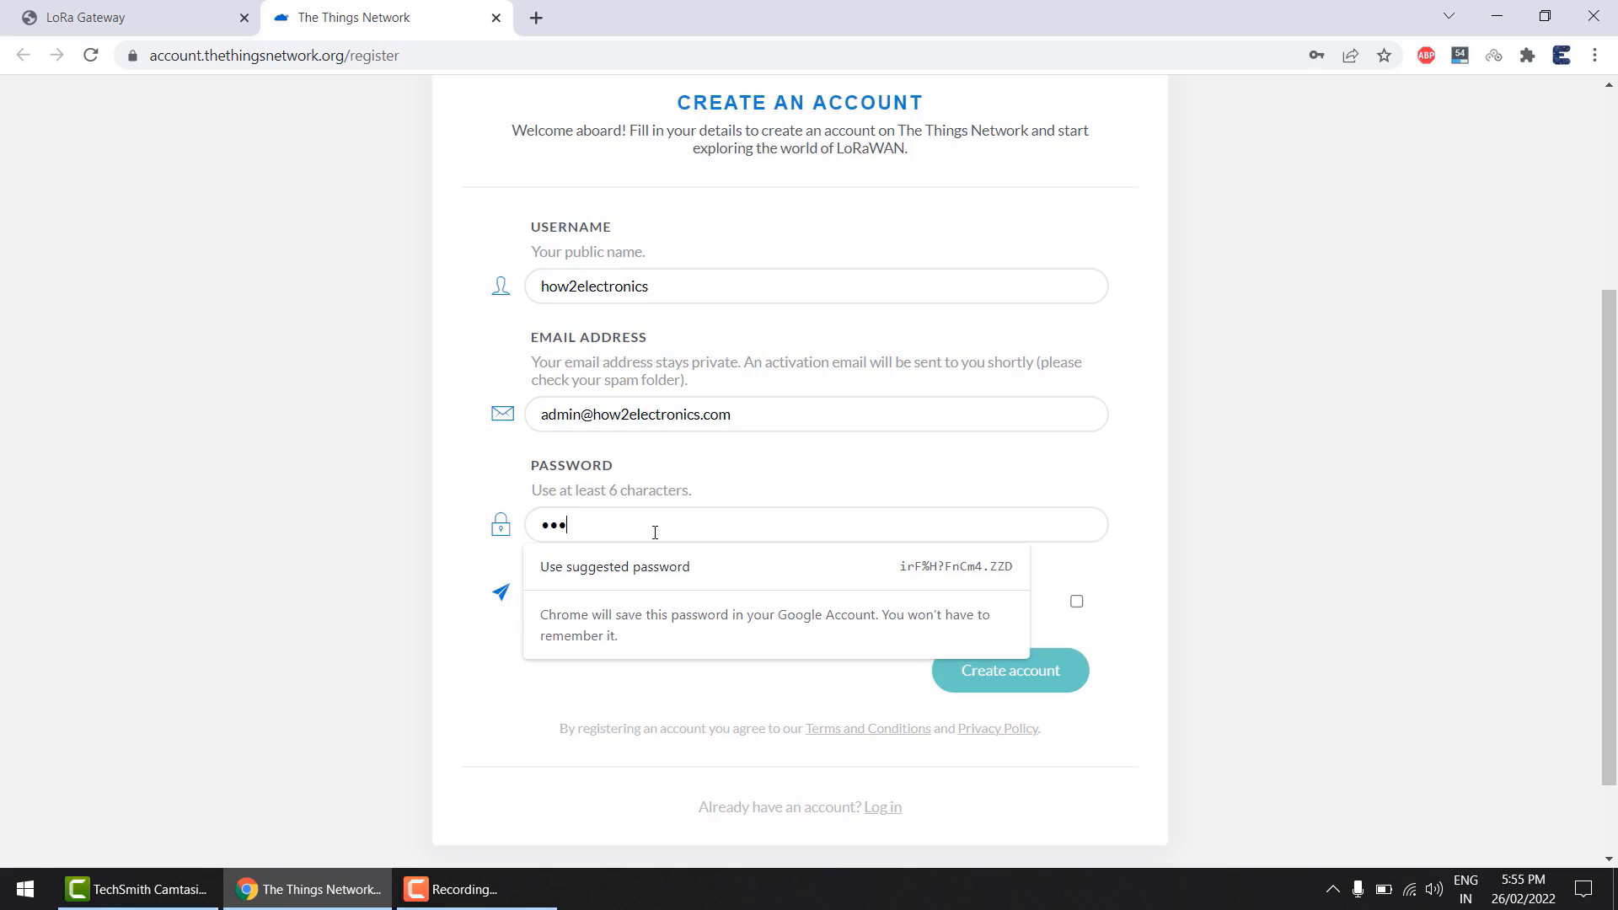
click(1077, 603)
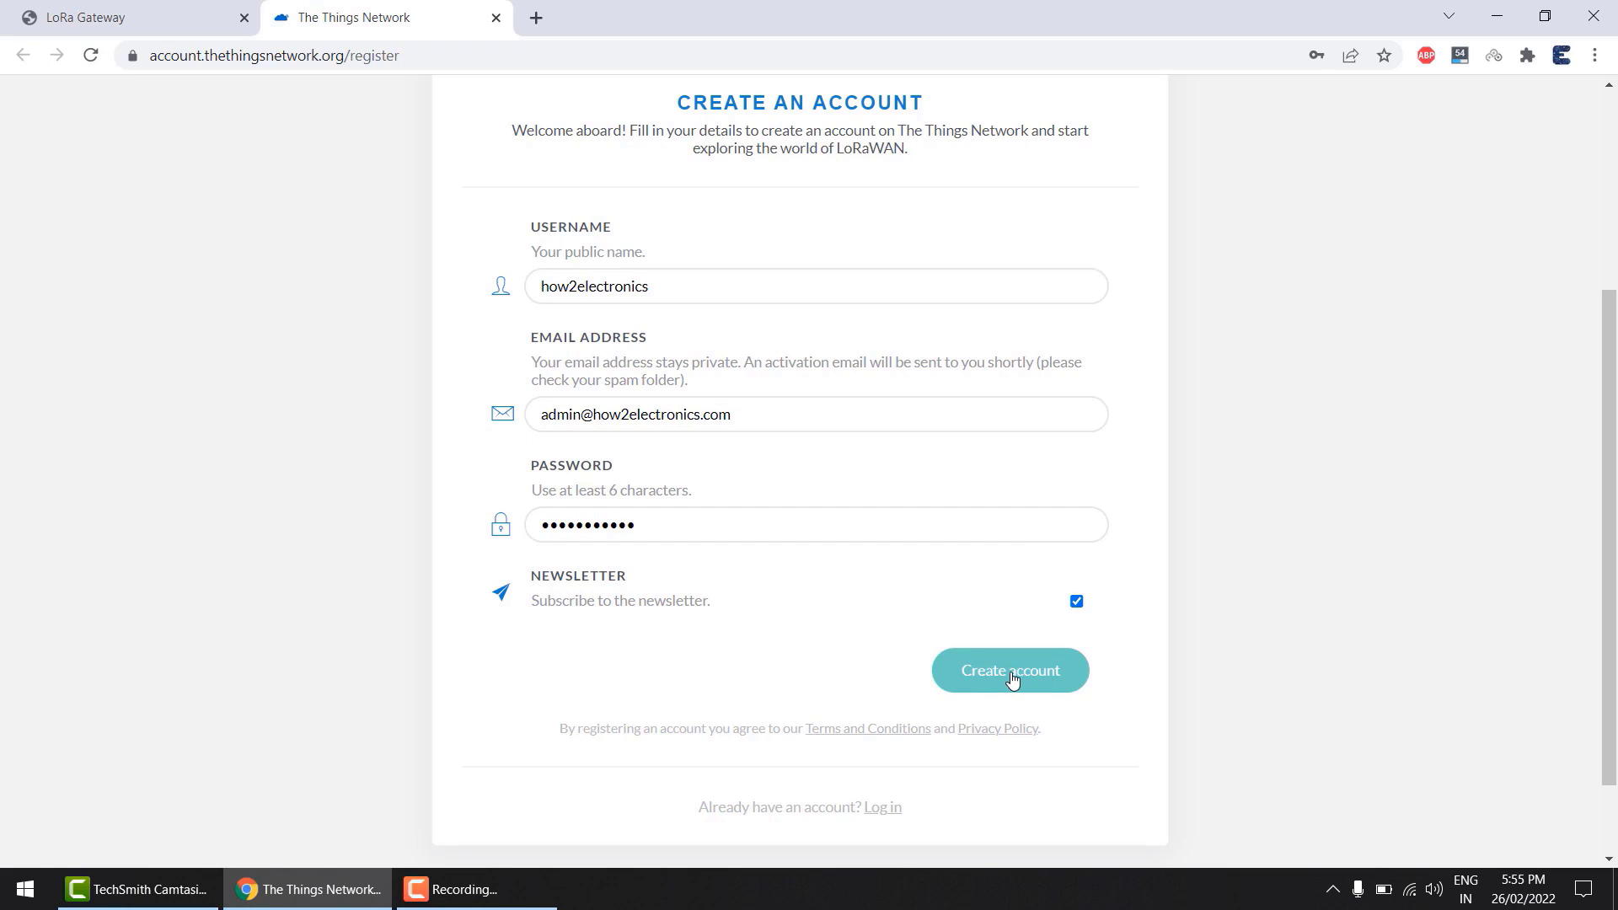
click(1011, 674)
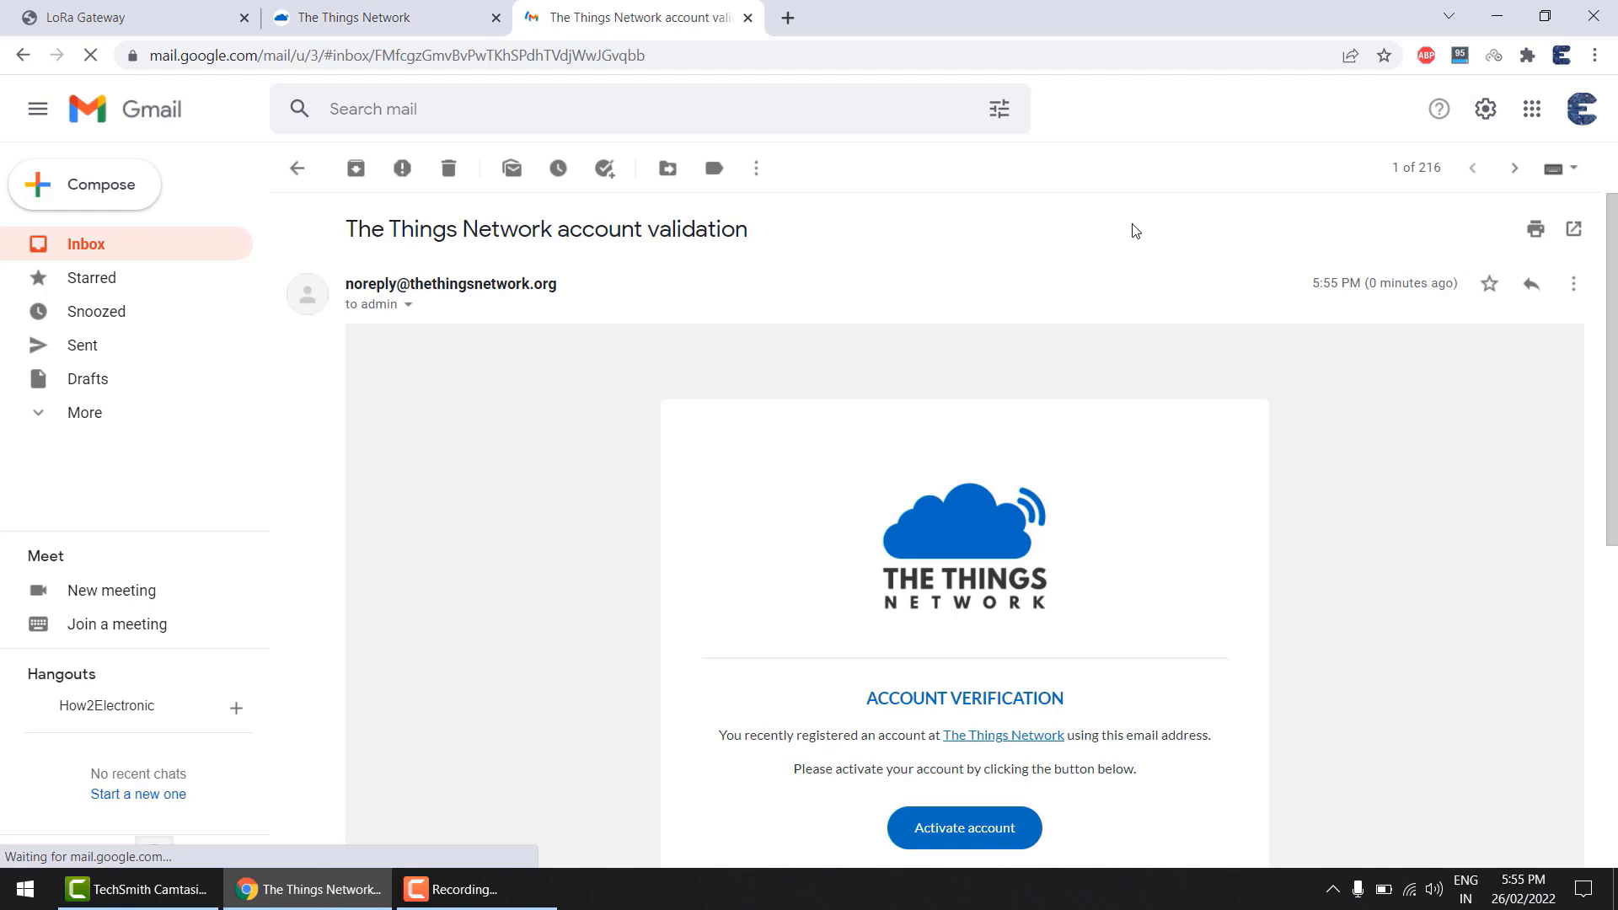
- Activate the account from the Gmail verification email and close the leftover TTN page
scroll(644, 294, down, 1)
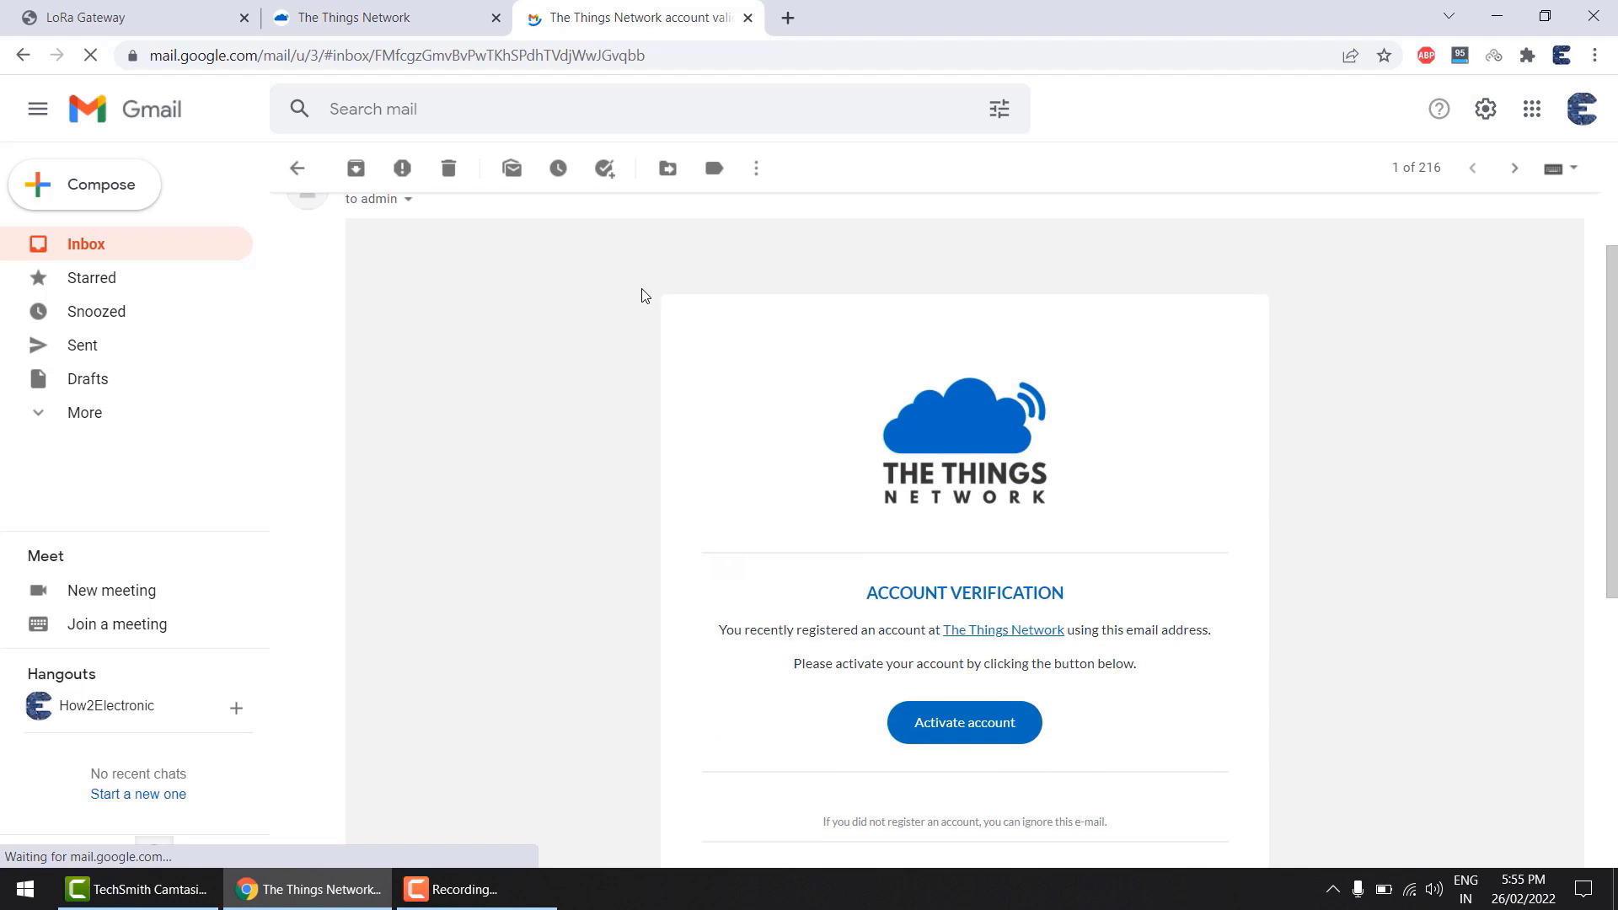
scroll(639, 314, down, 3)
click(944, 403)
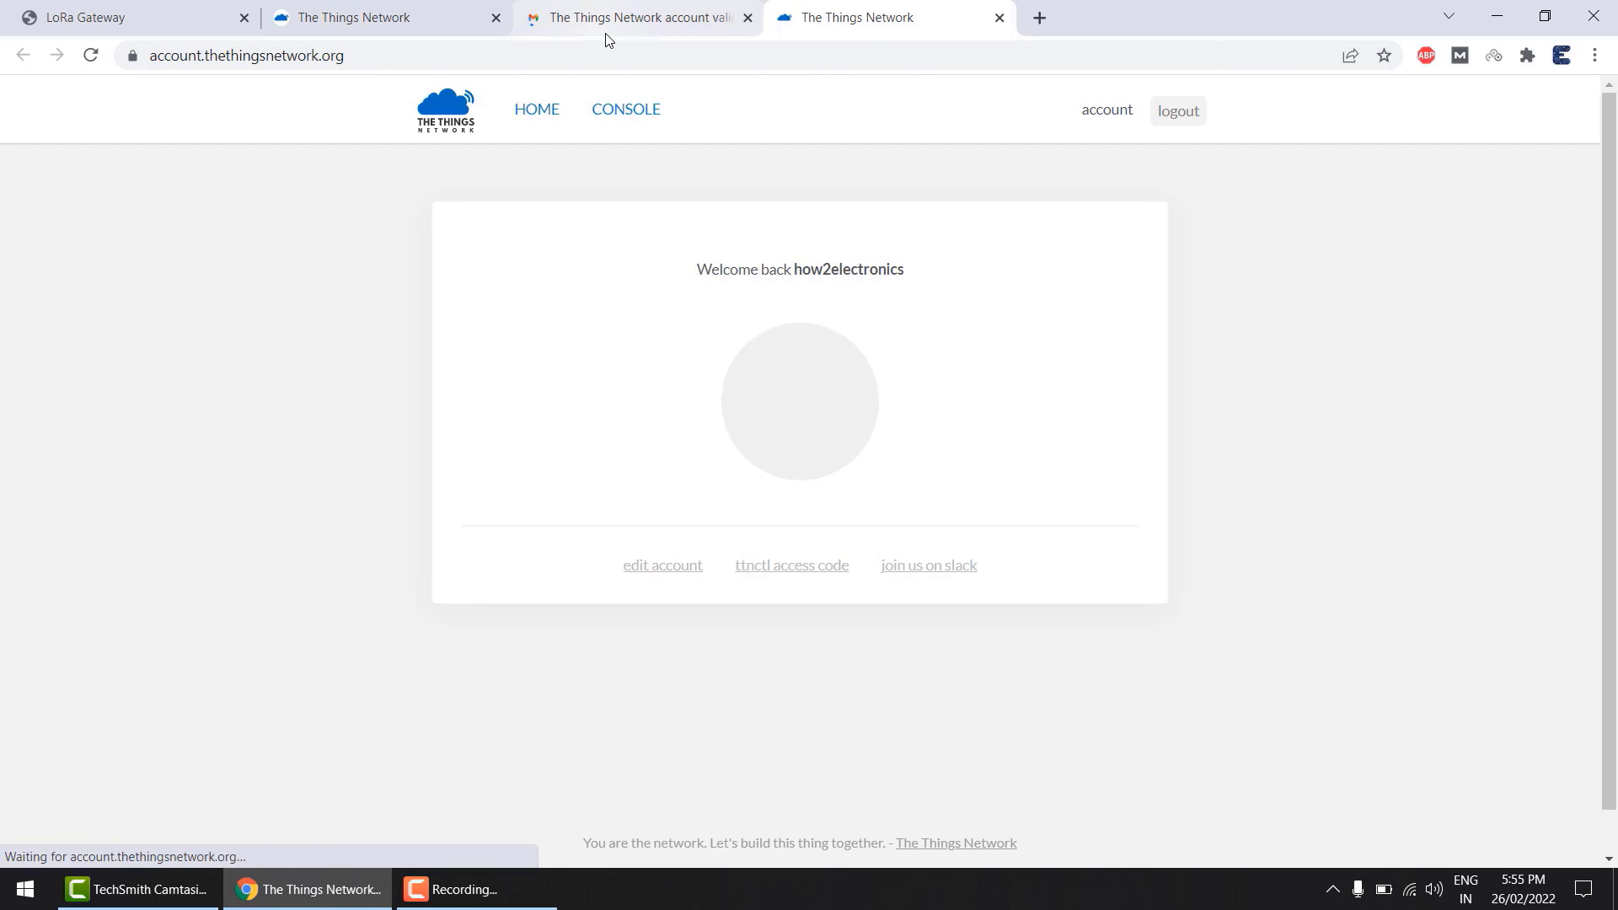
click(496, 21)
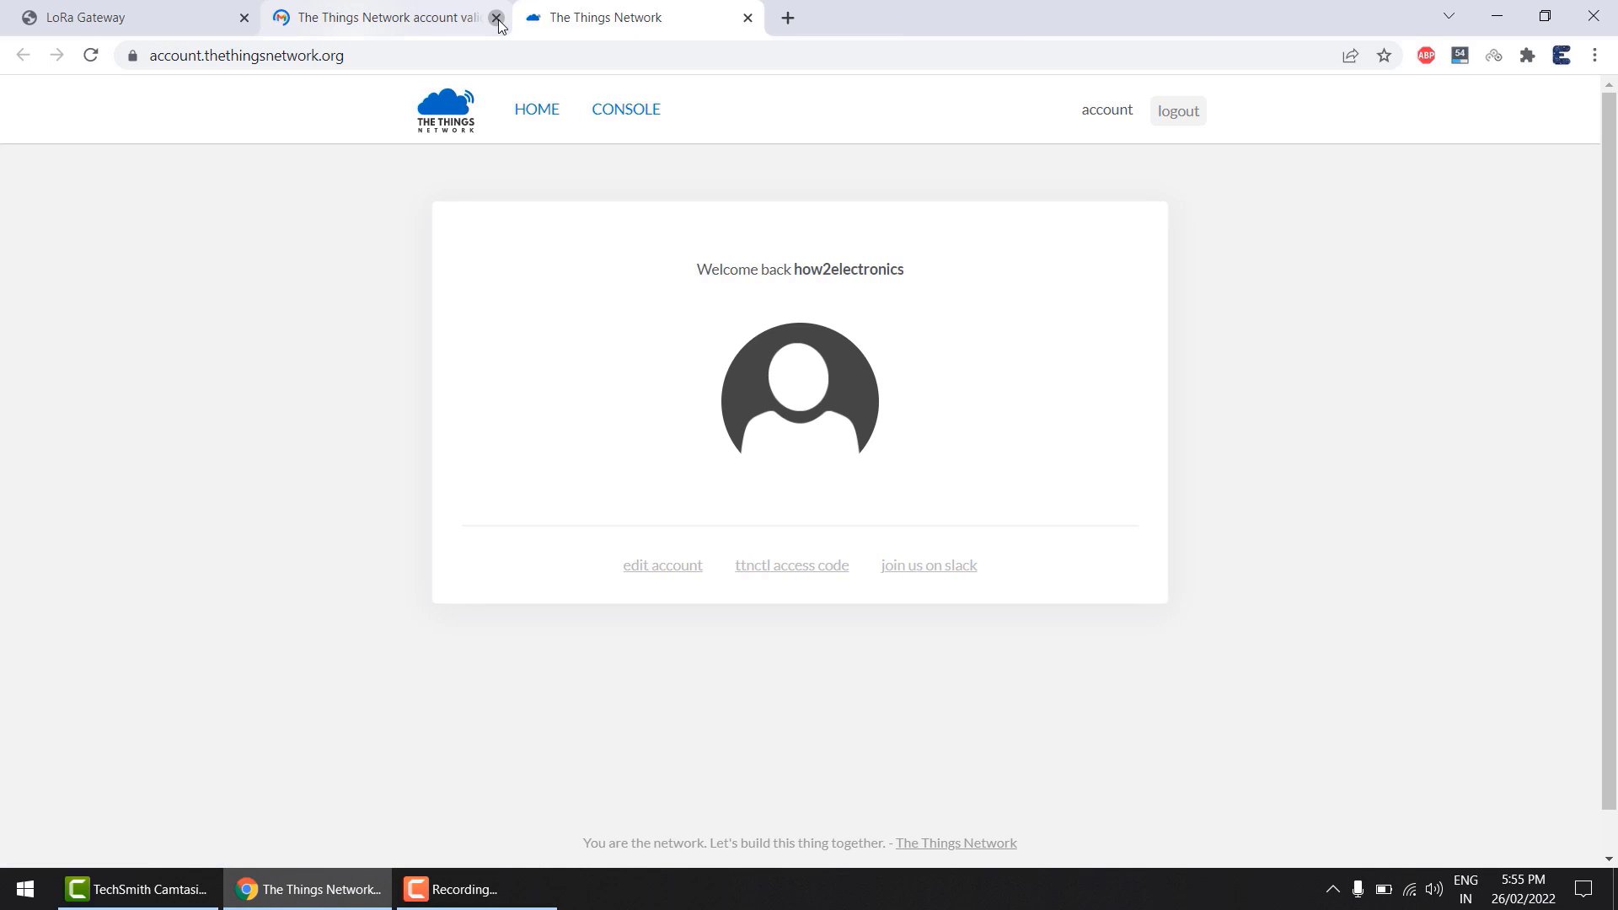
- Close the verification email tab and log in to the eu1 console overview
click(496, 20)
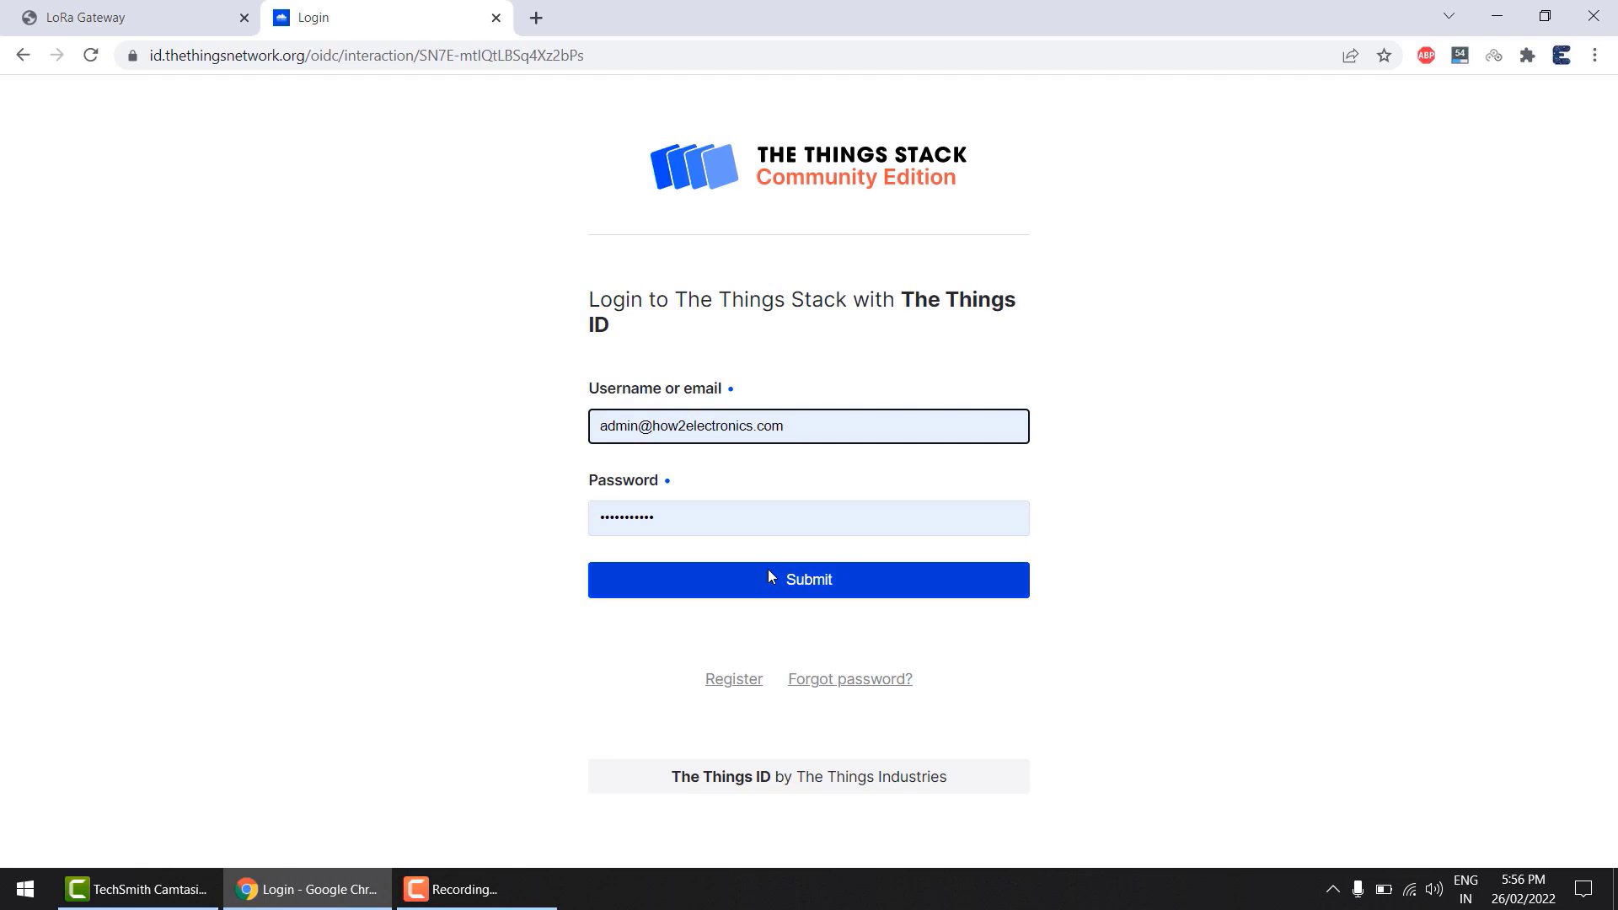
click(770, 574)
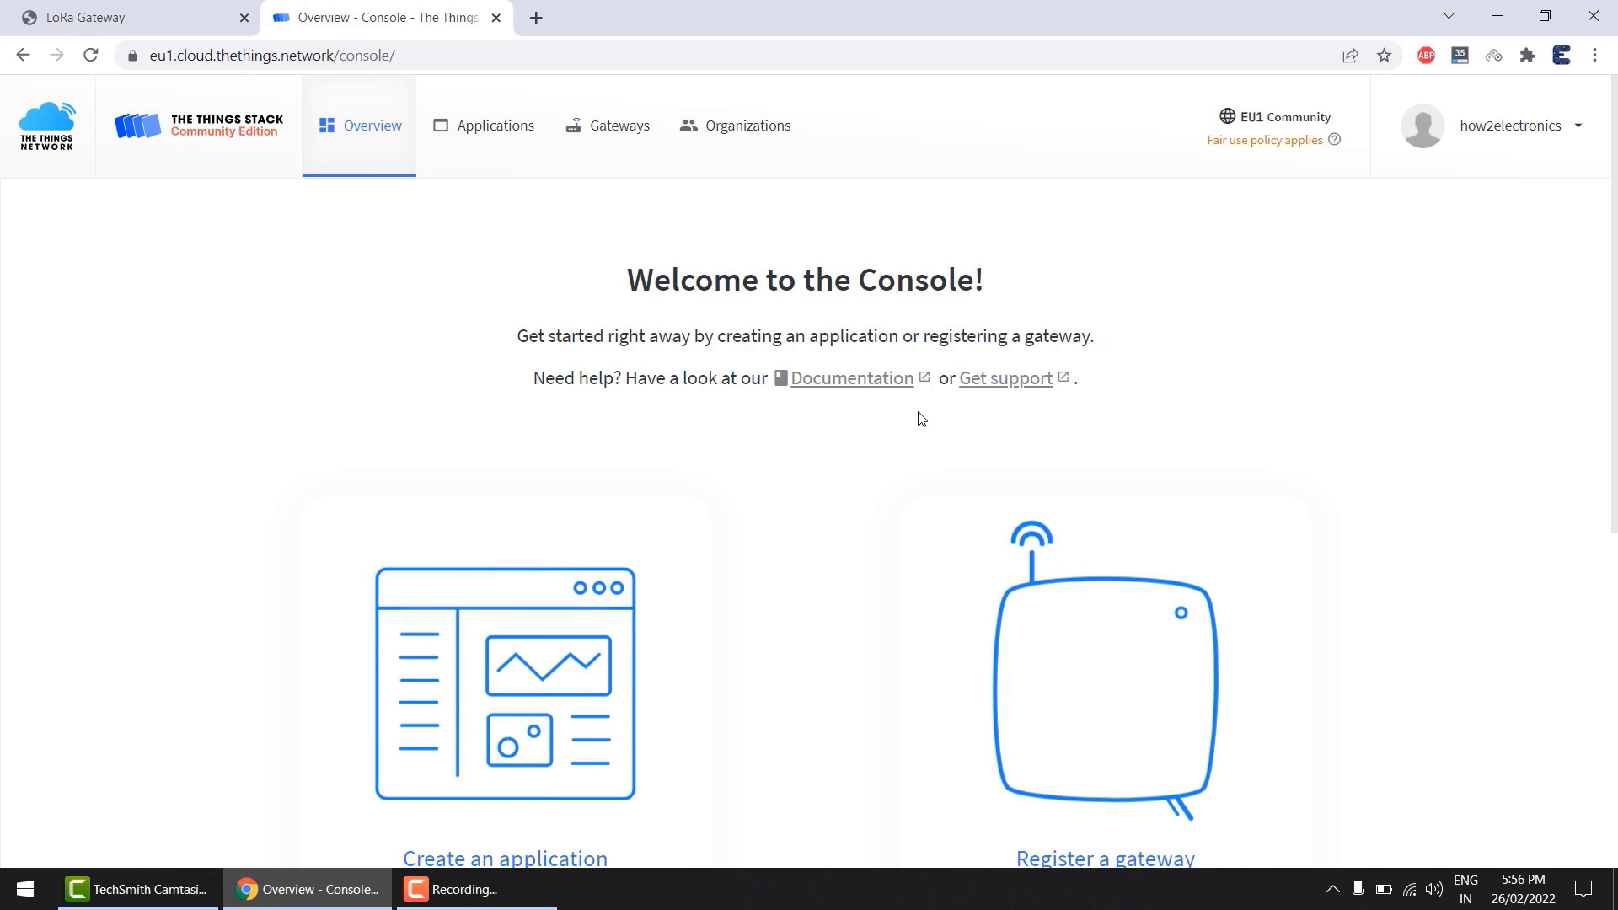
scroll(921, 419, down, 2)
scroll(1112, 534, up, 2)
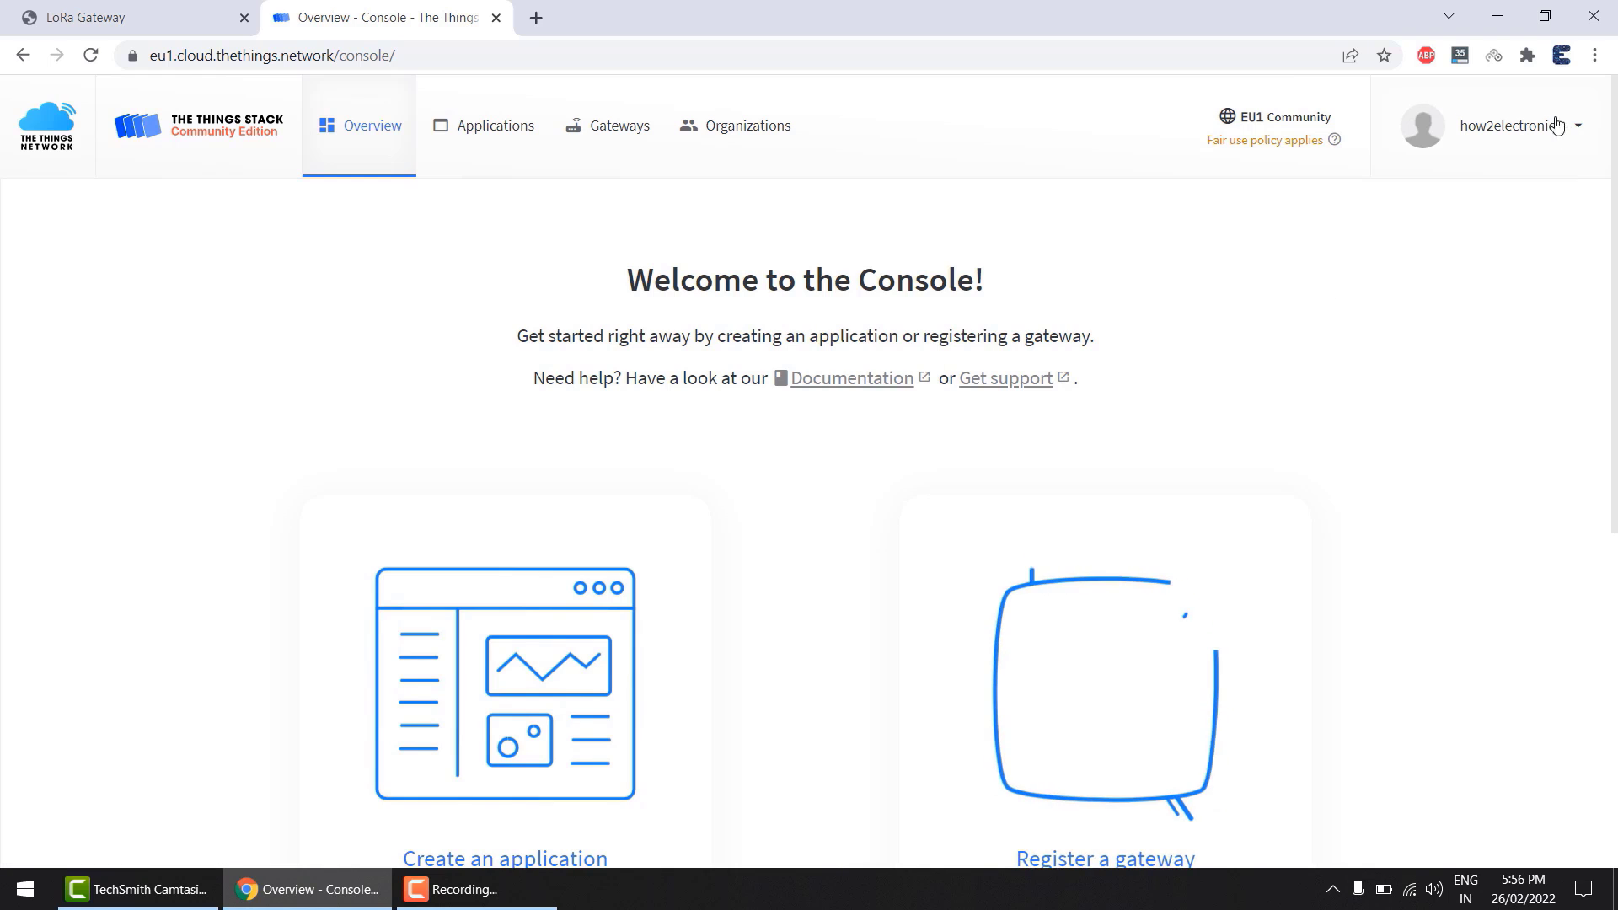
scroll(874, 440, down, 3)
- Start registering a gateway with Gateway ID how2electronics
click(1131, 383)
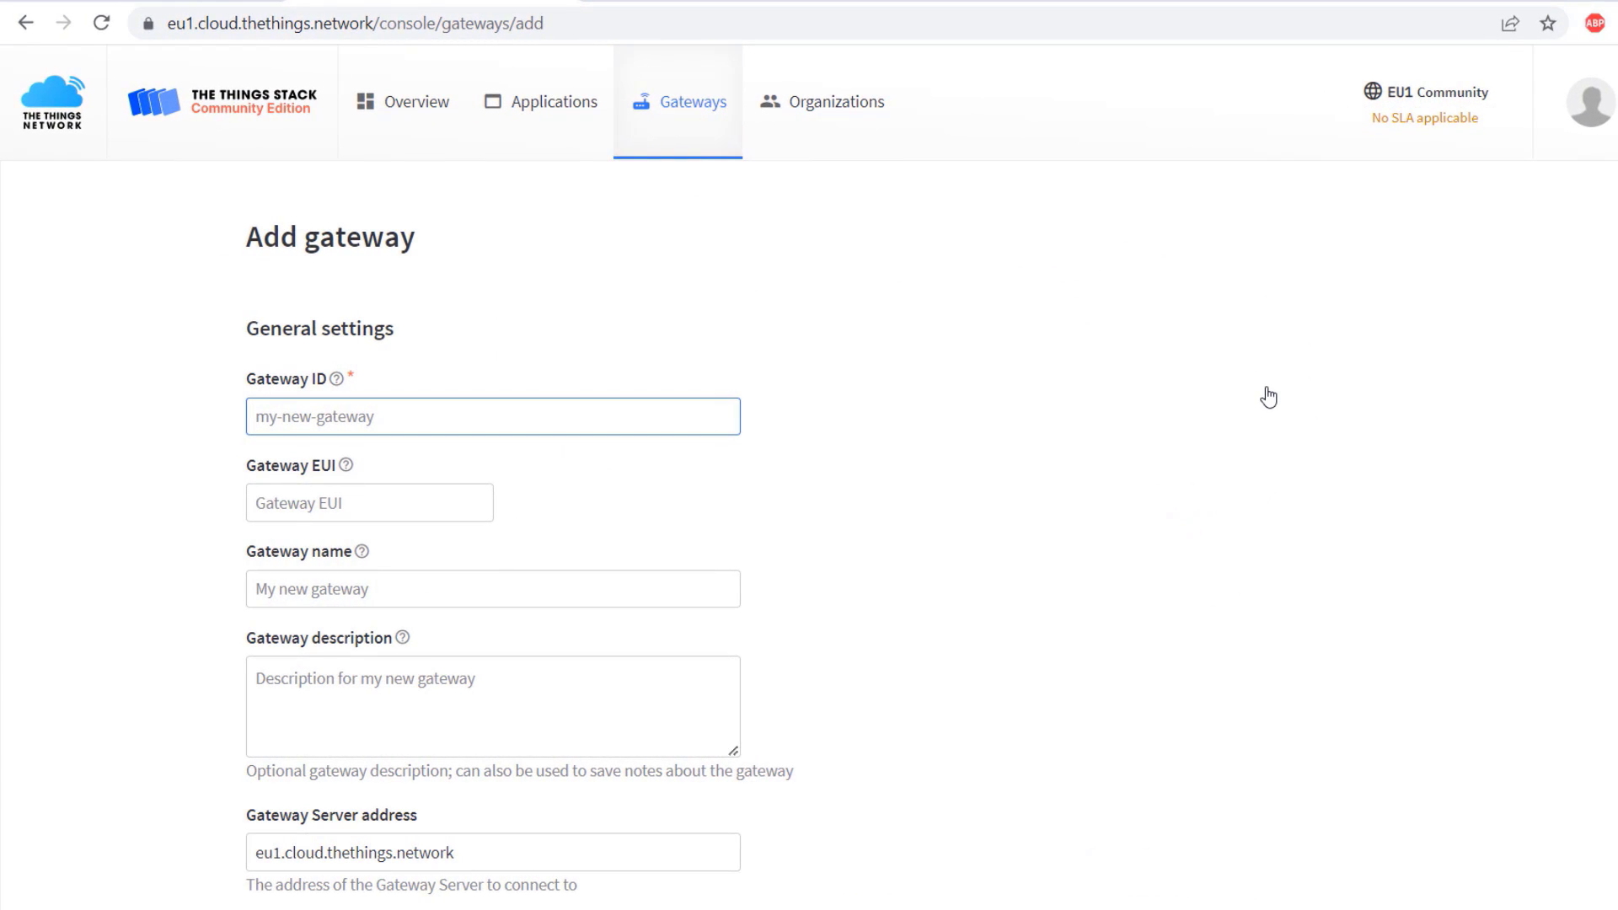
click(473, 415)
text(how2electronics)
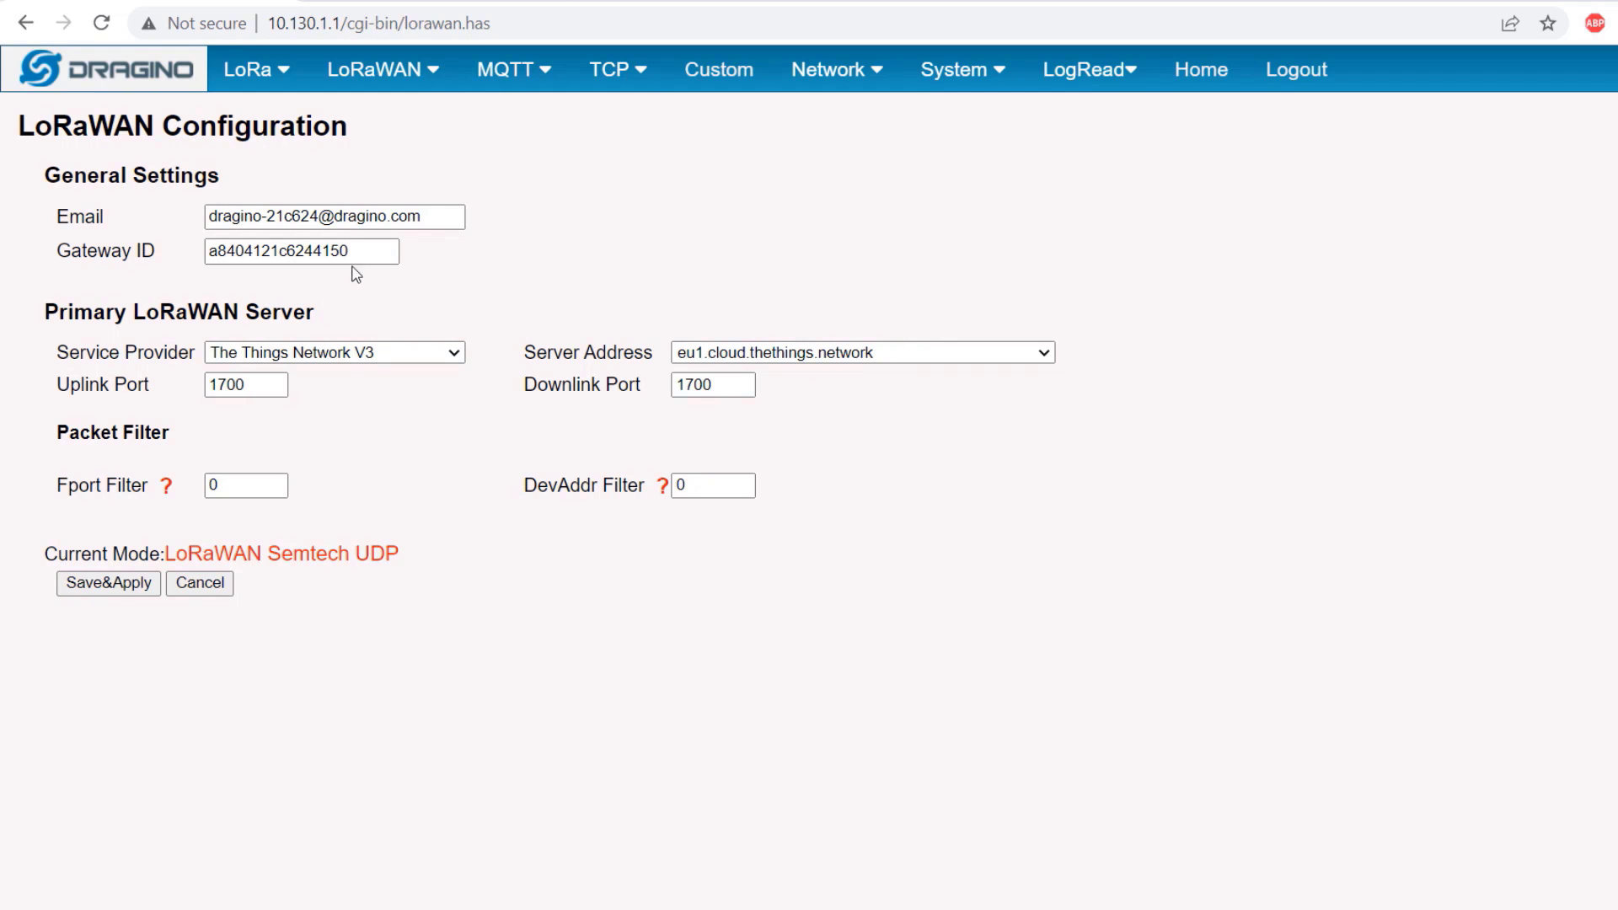
- Copy the Dragino Gateway ID into Gateway EUI as A8 40 41 21 C6 24 41 50
click(361, 250)
key(shift+Left)
key(shift+Left)
key(shift+Left)
drag(279, 250, 205, 260)
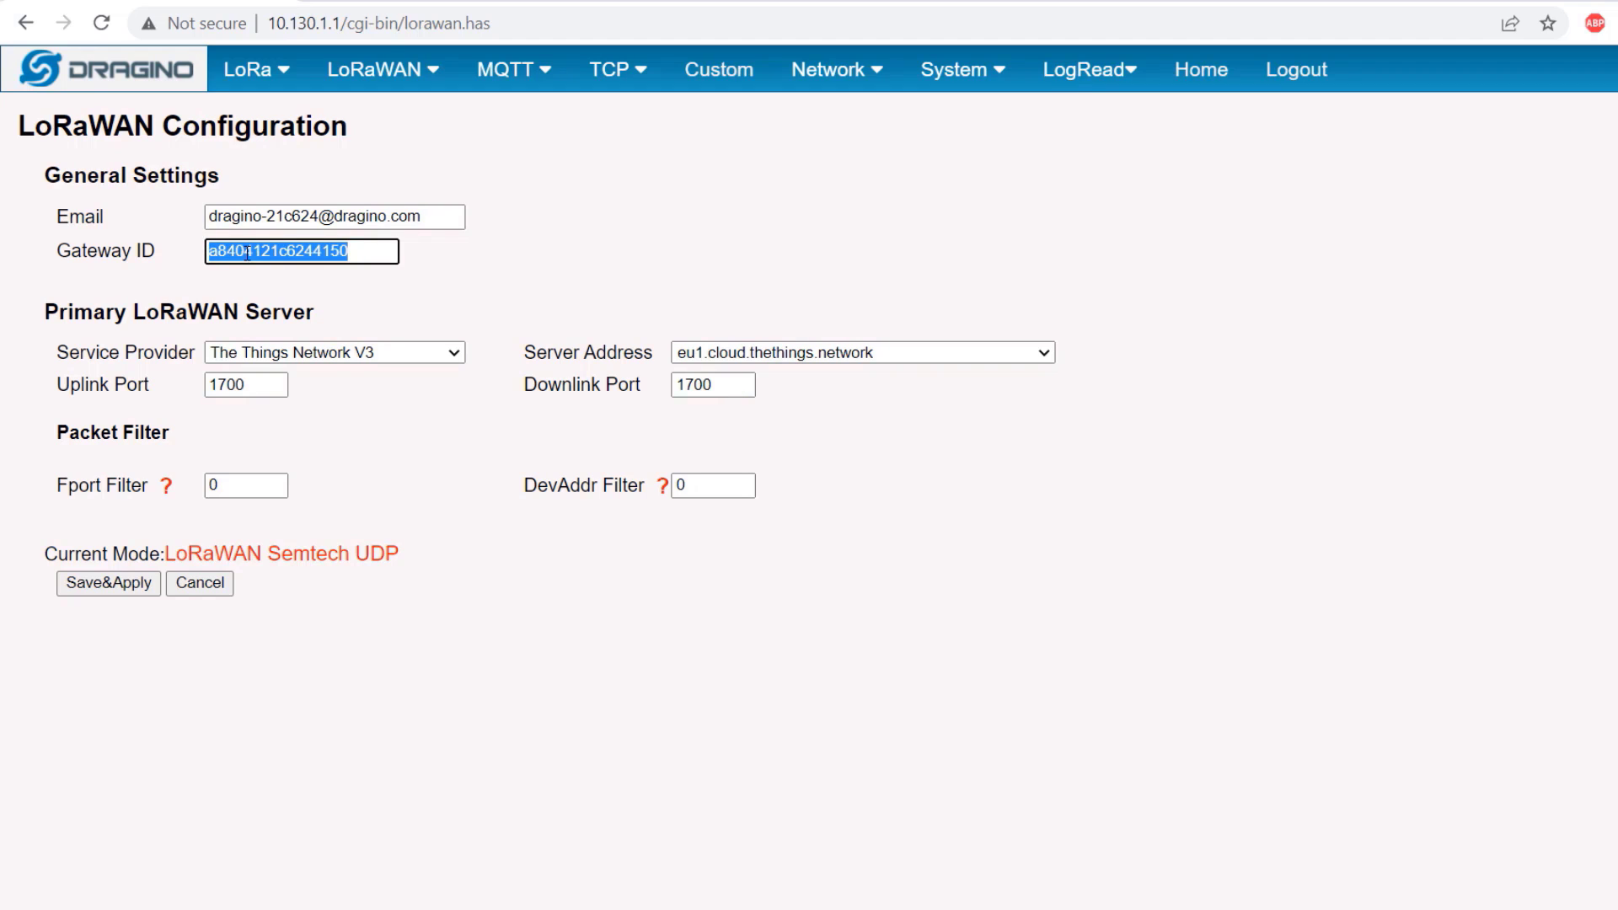
right_click(284, 251)
click(341, 336)
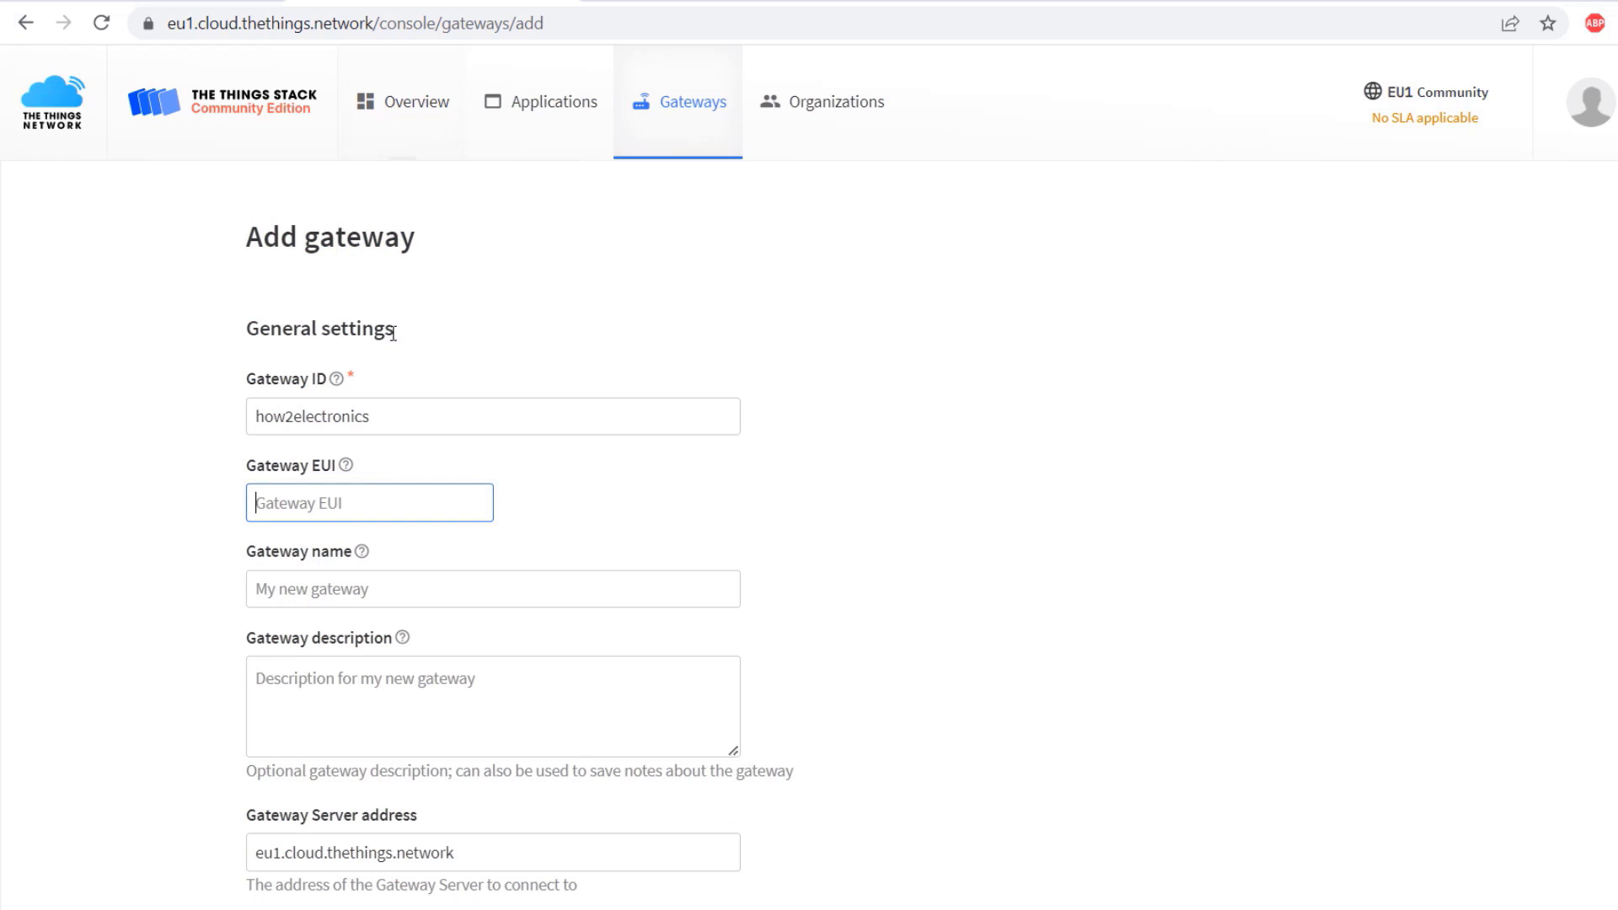
right_click(369, 503)
click(431, 708)
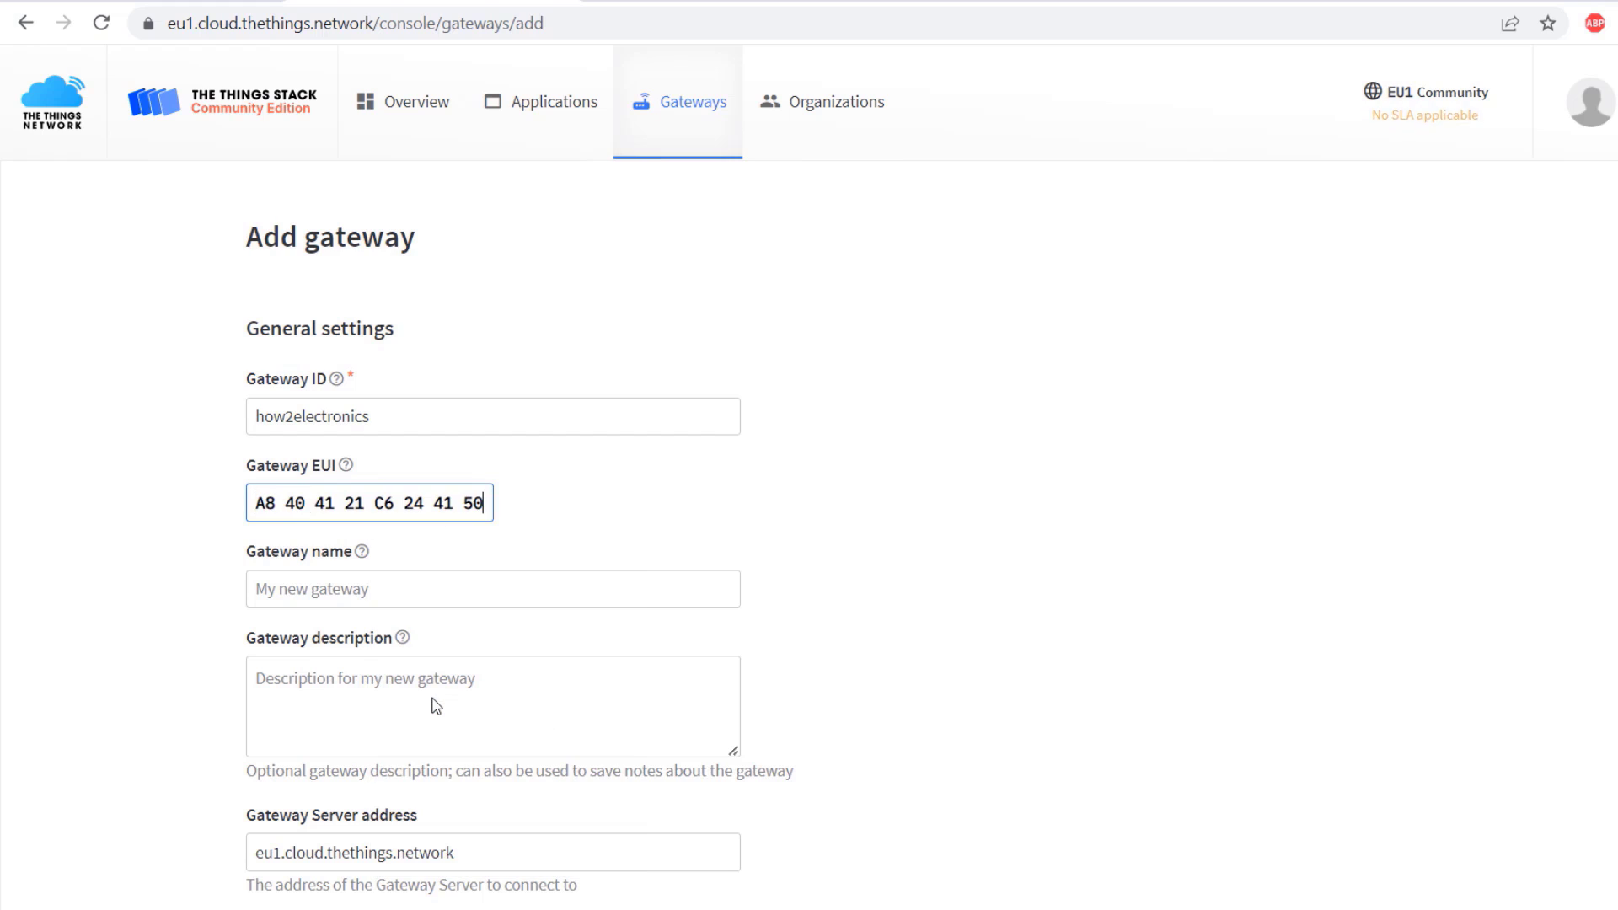
- Name the gateway how2electronics-test and scroll down to the Frequency plan
scroll(920, 499, down, 3)
click(287, 353)
text(how2elect)
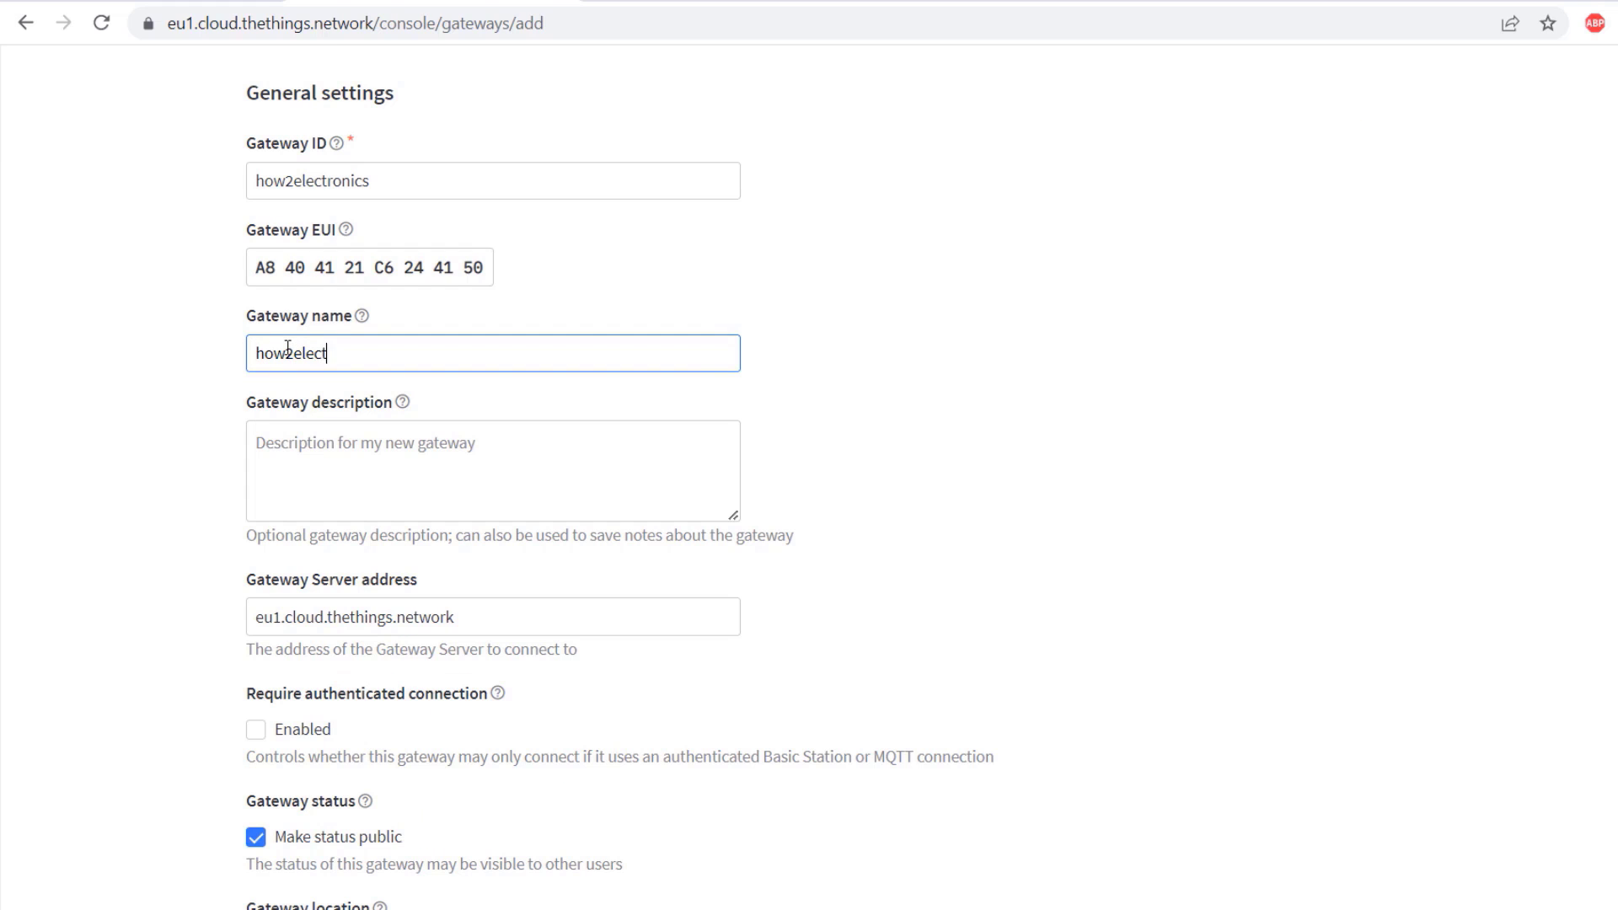
text(ronics-test)
click(660, 387)
scroll(614, 451, down, 2)
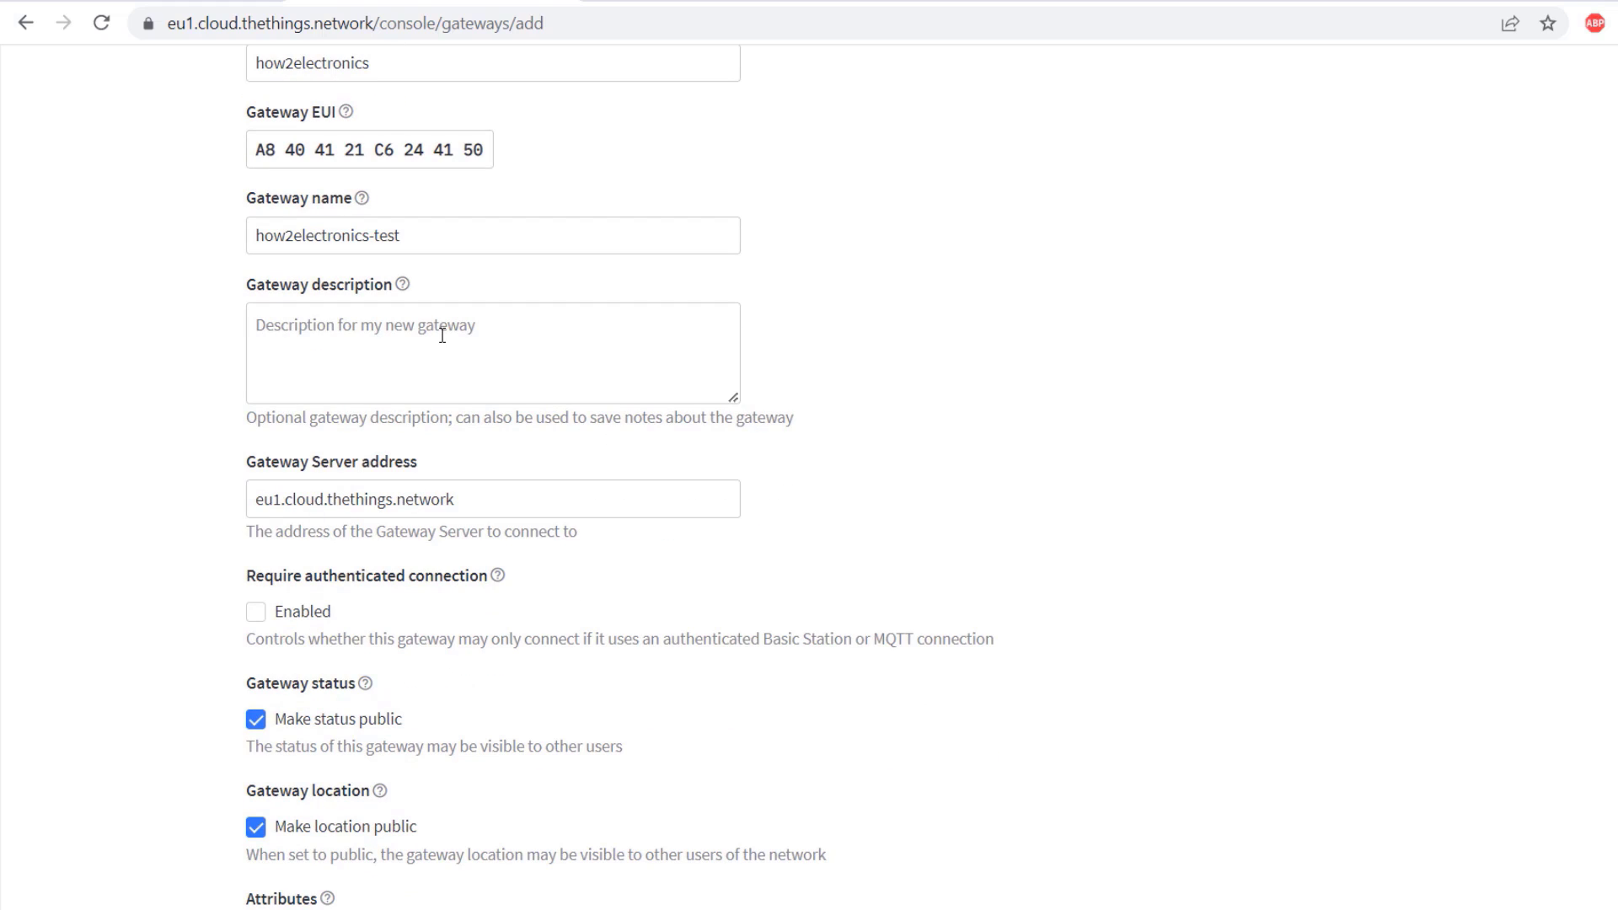
scroll(485, 380, down, 2)
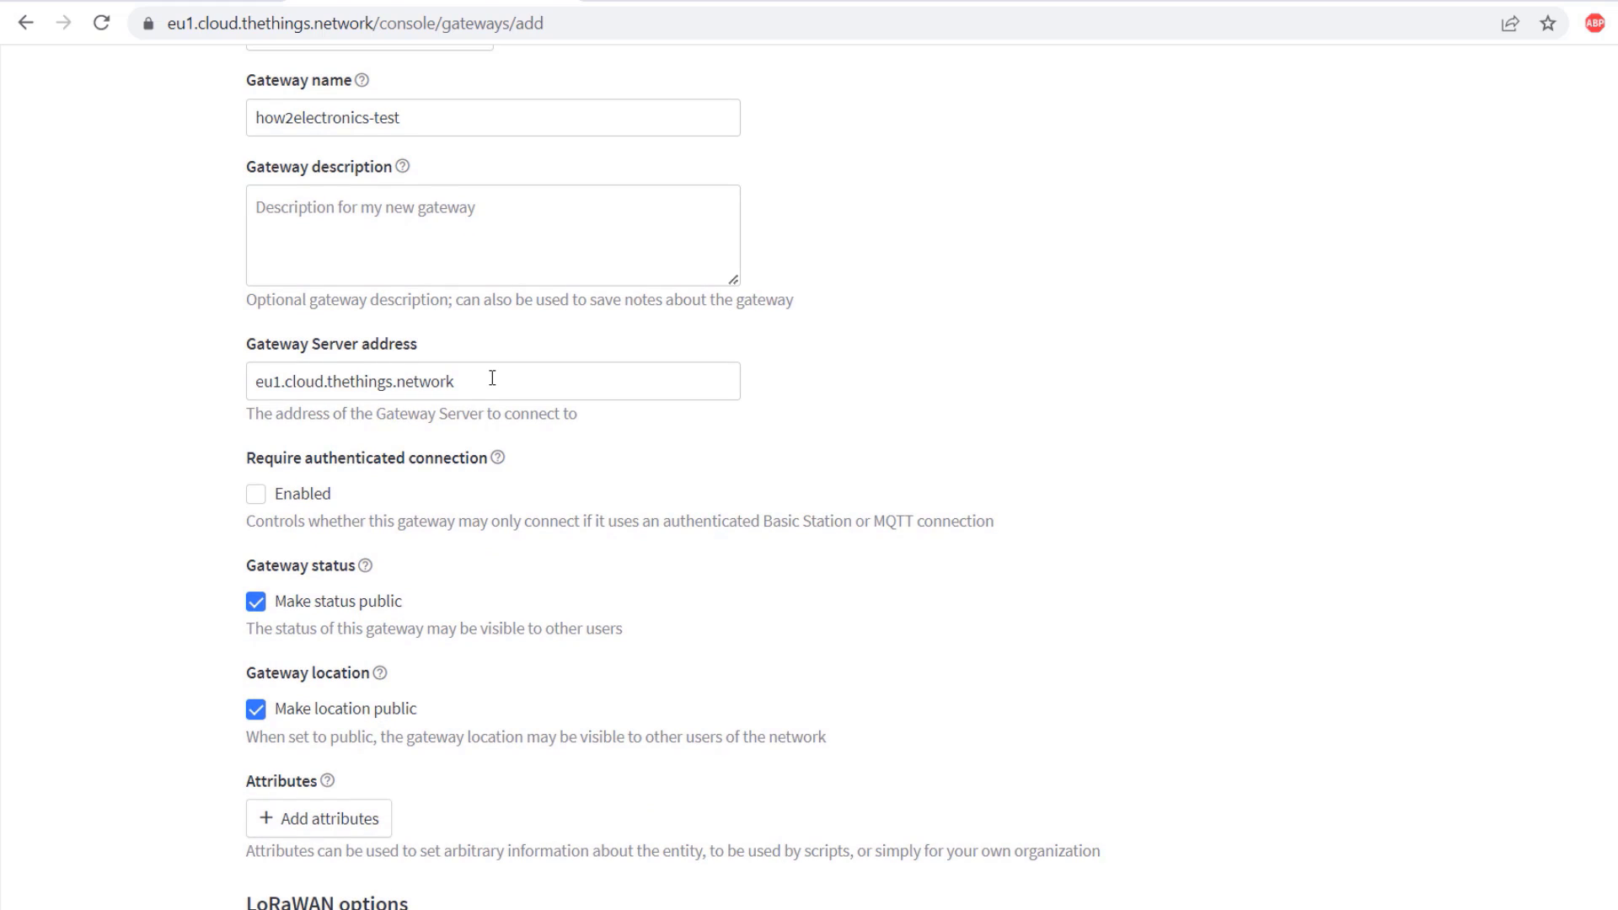
click(492, 378)
scroll(493, 378, down, 2)
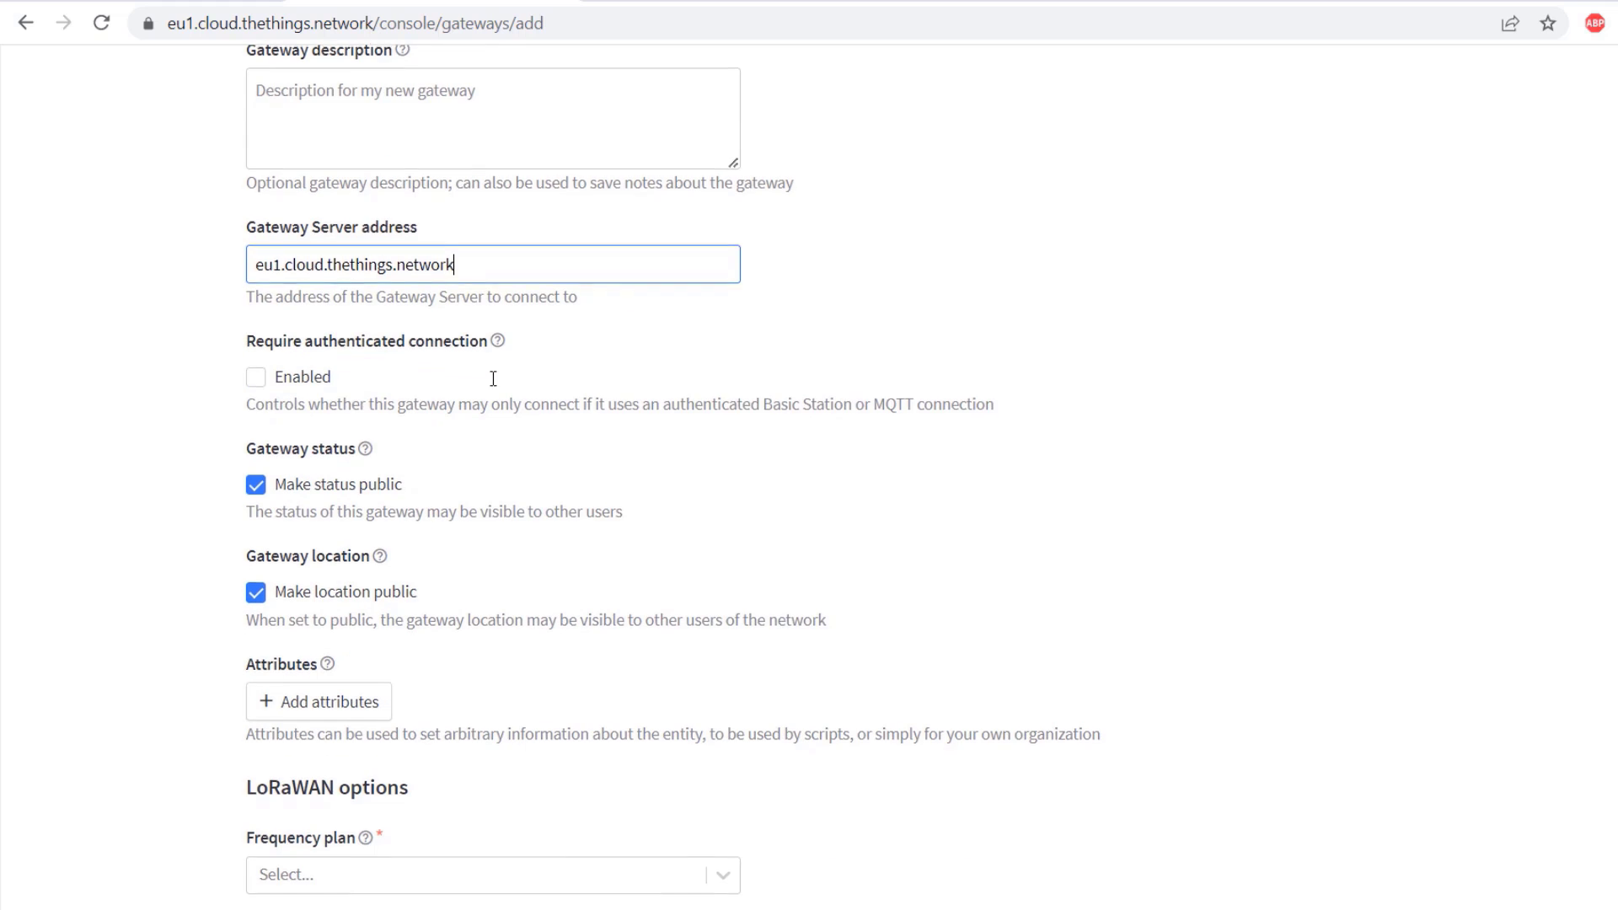
scroll(326, 389, down, 2)
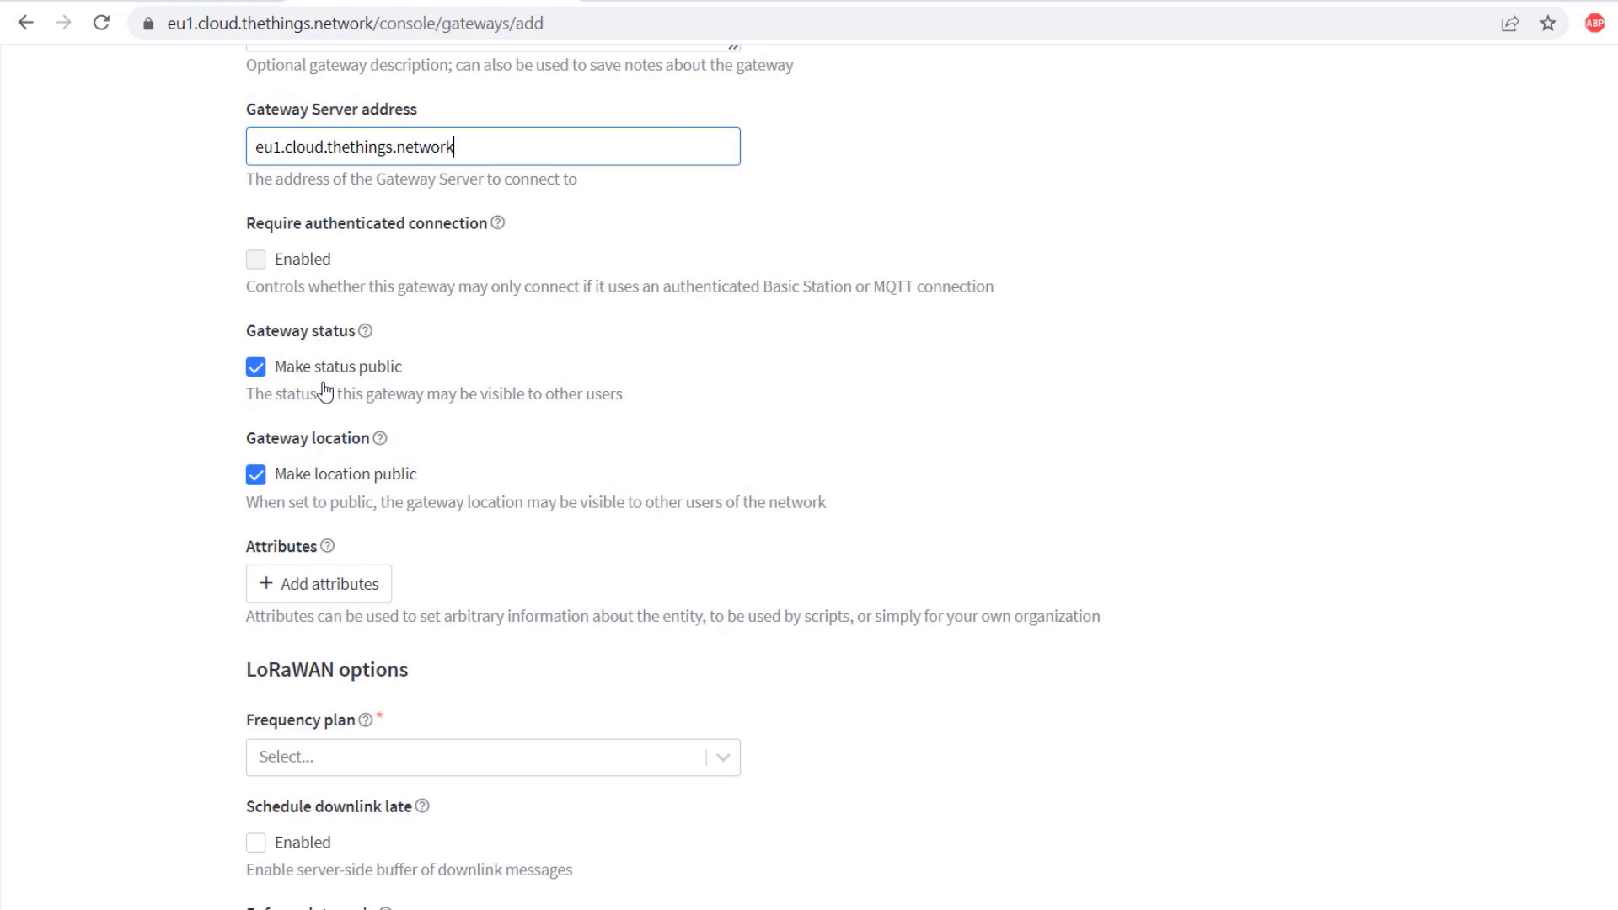
scroll(399, 393, down, 5)
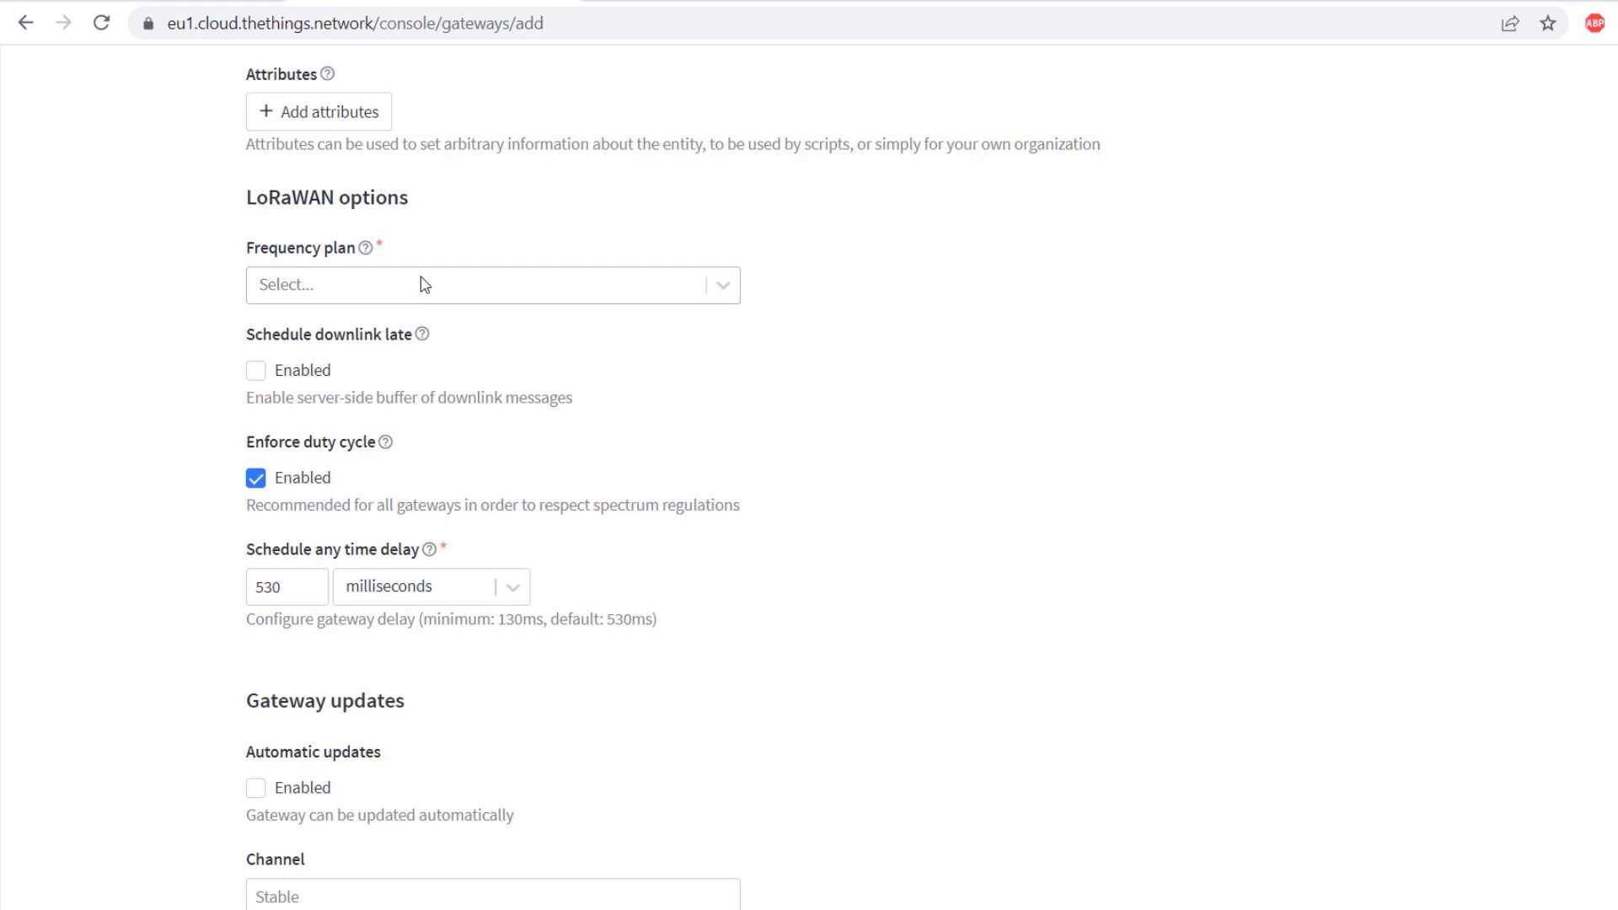
- Pick 'Europe 863-870 MHz (SF9 for RX2 - recommended)' as the frequency plan and review the LoRaWAN options below
click(421, 284)
scroll(541, 491, up, 3)
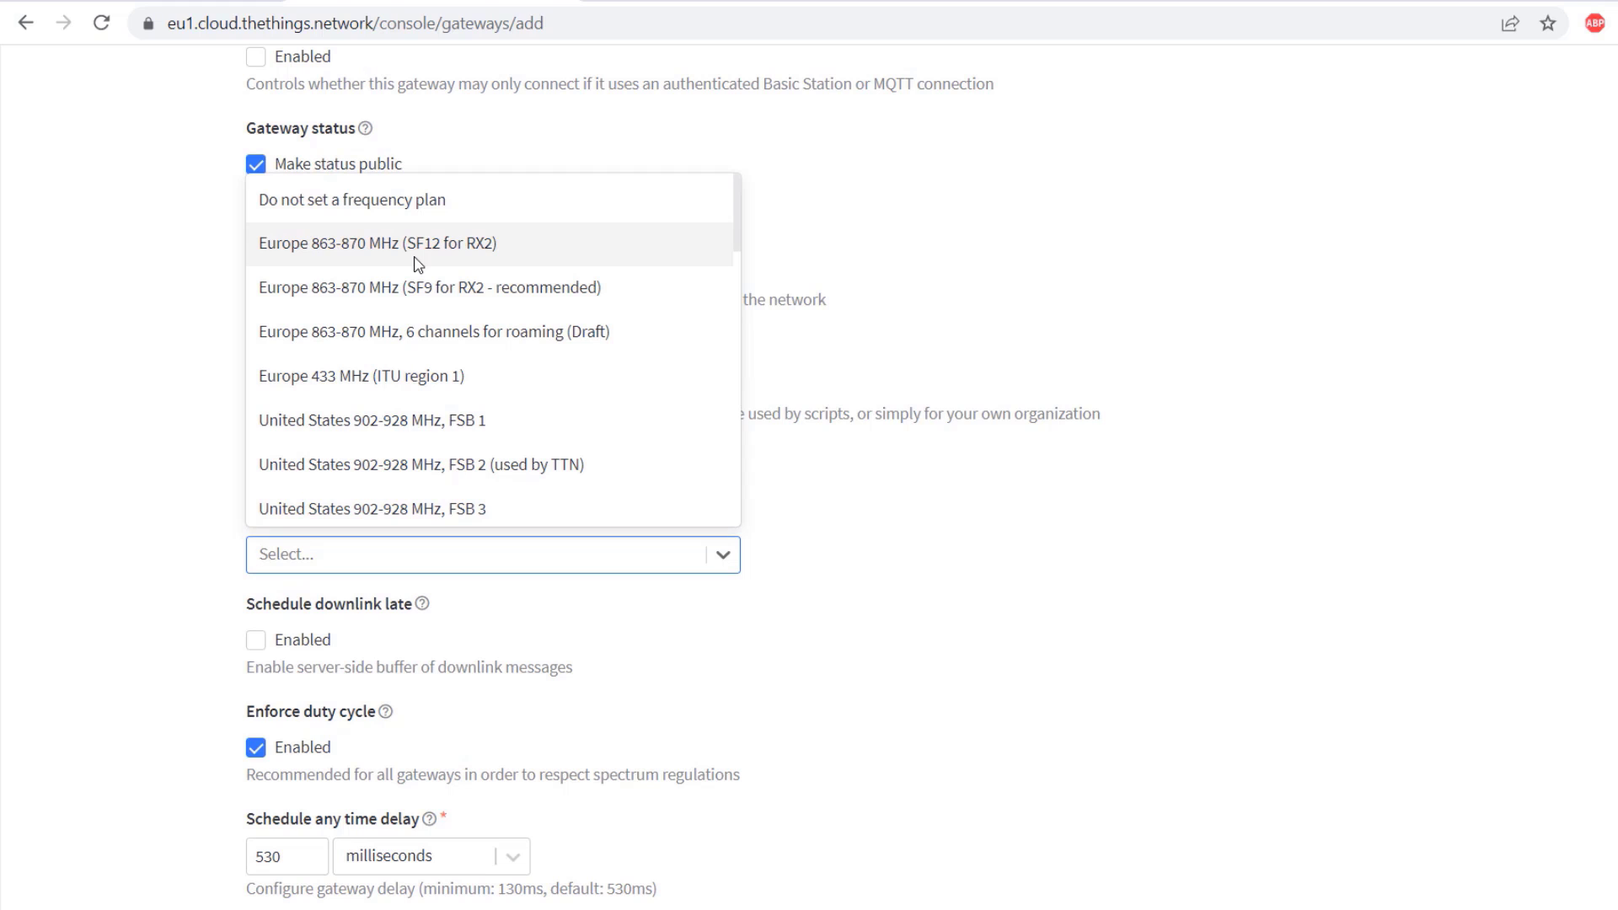
click(332, 295)
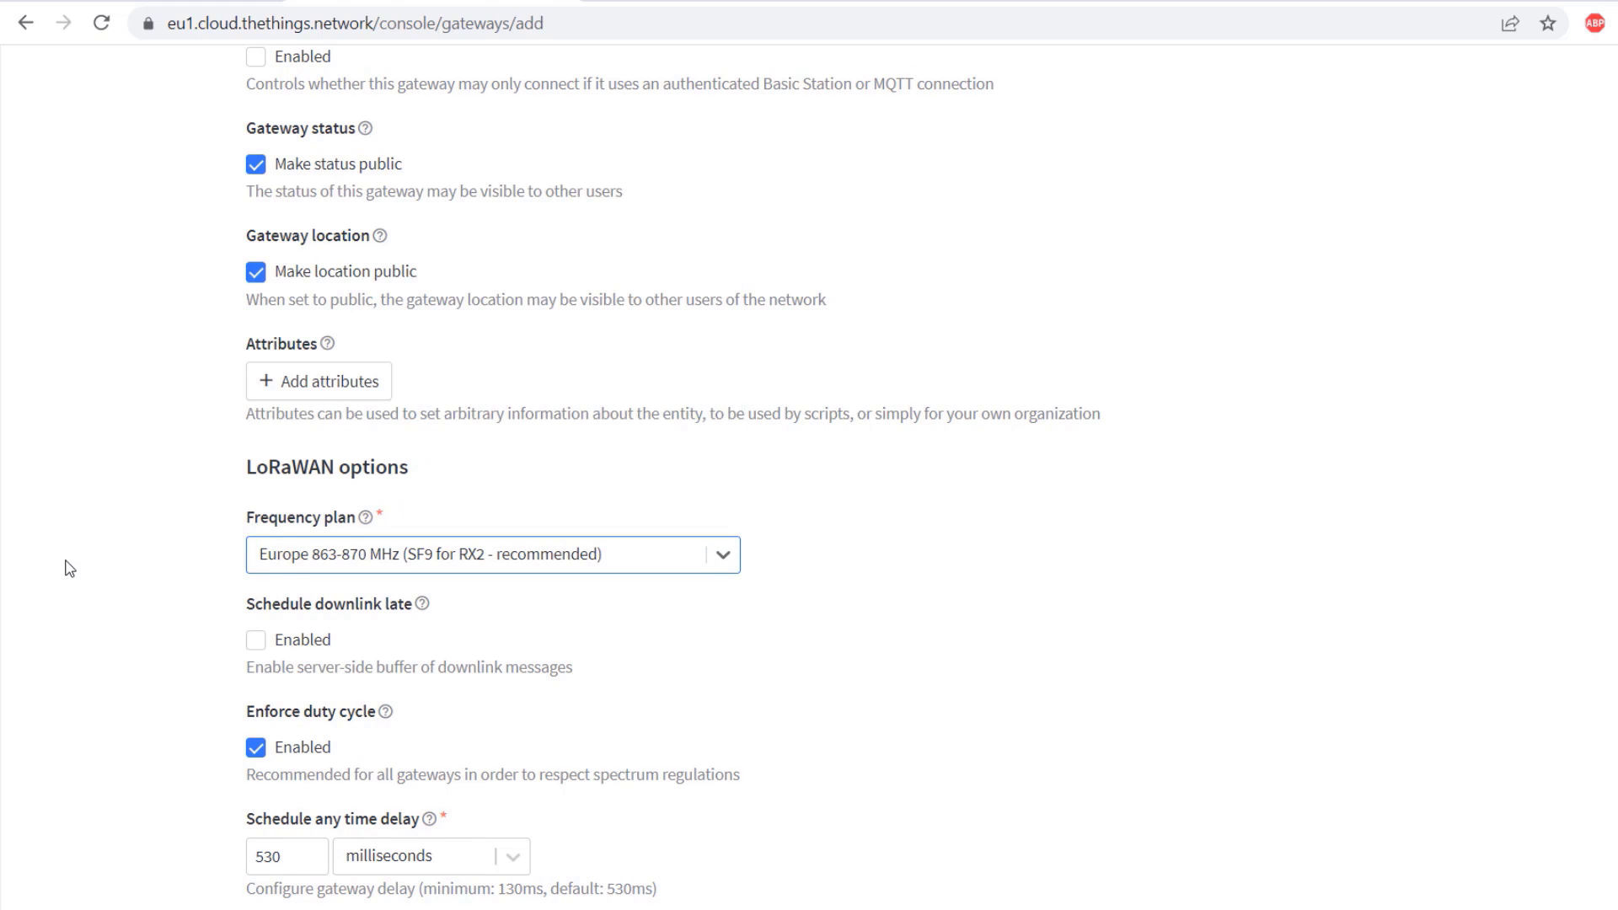
scroll(67, 567, down, 3)
scroll(68, 556, down, 1)
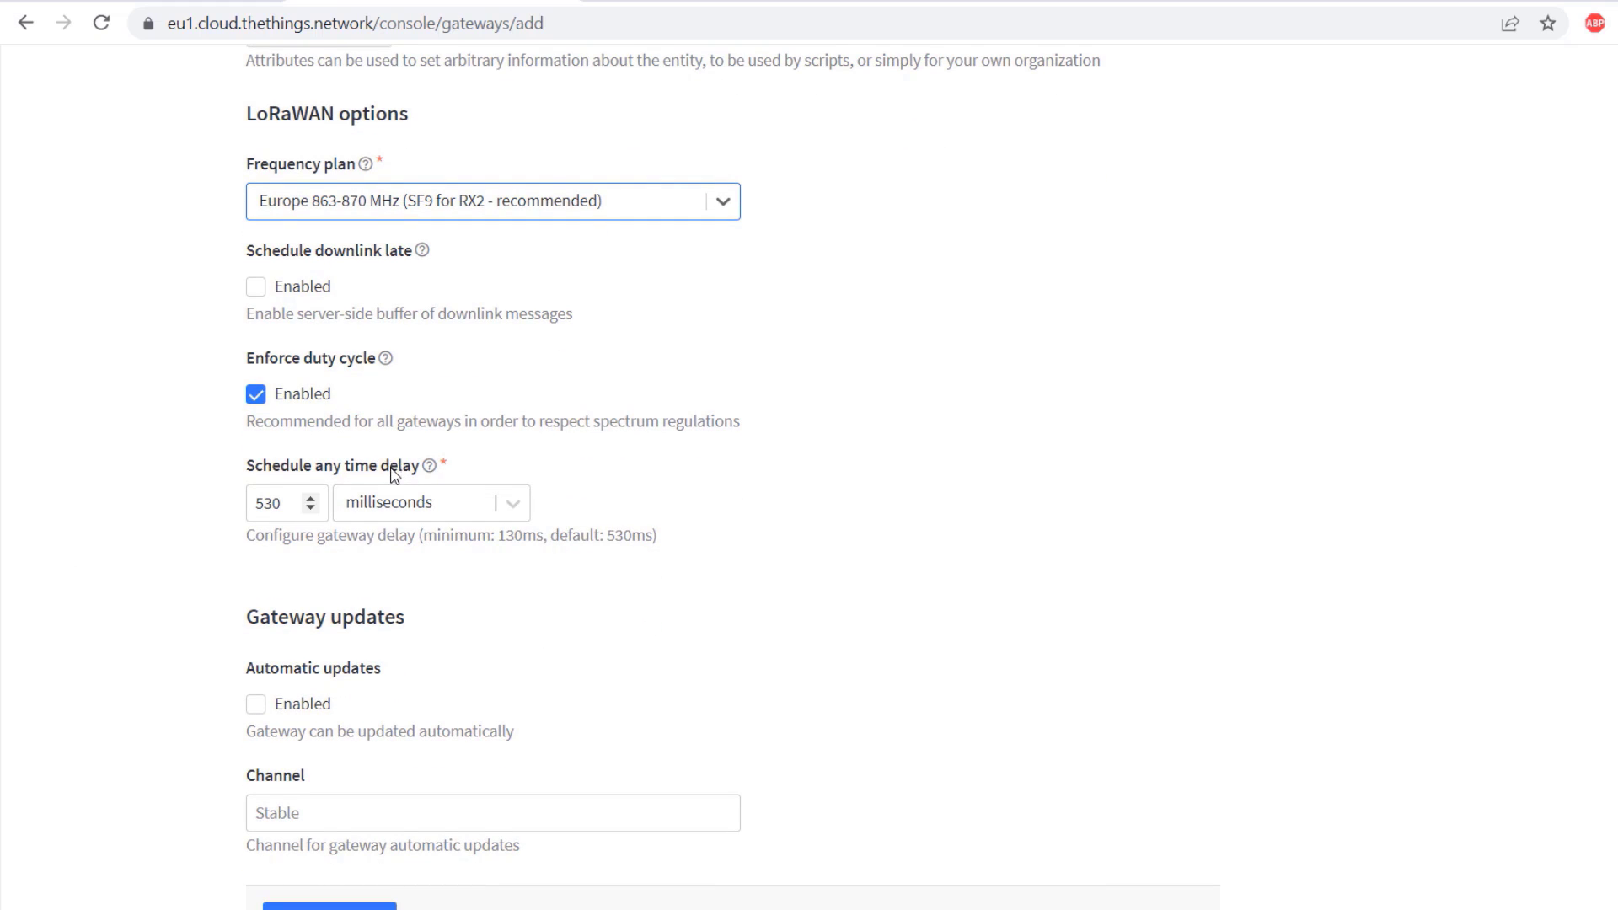
scroll(390, 482, down, 1)
- Create the how2electronics-test gateway and reload its overview to refresh the connection status
click(329, 836)
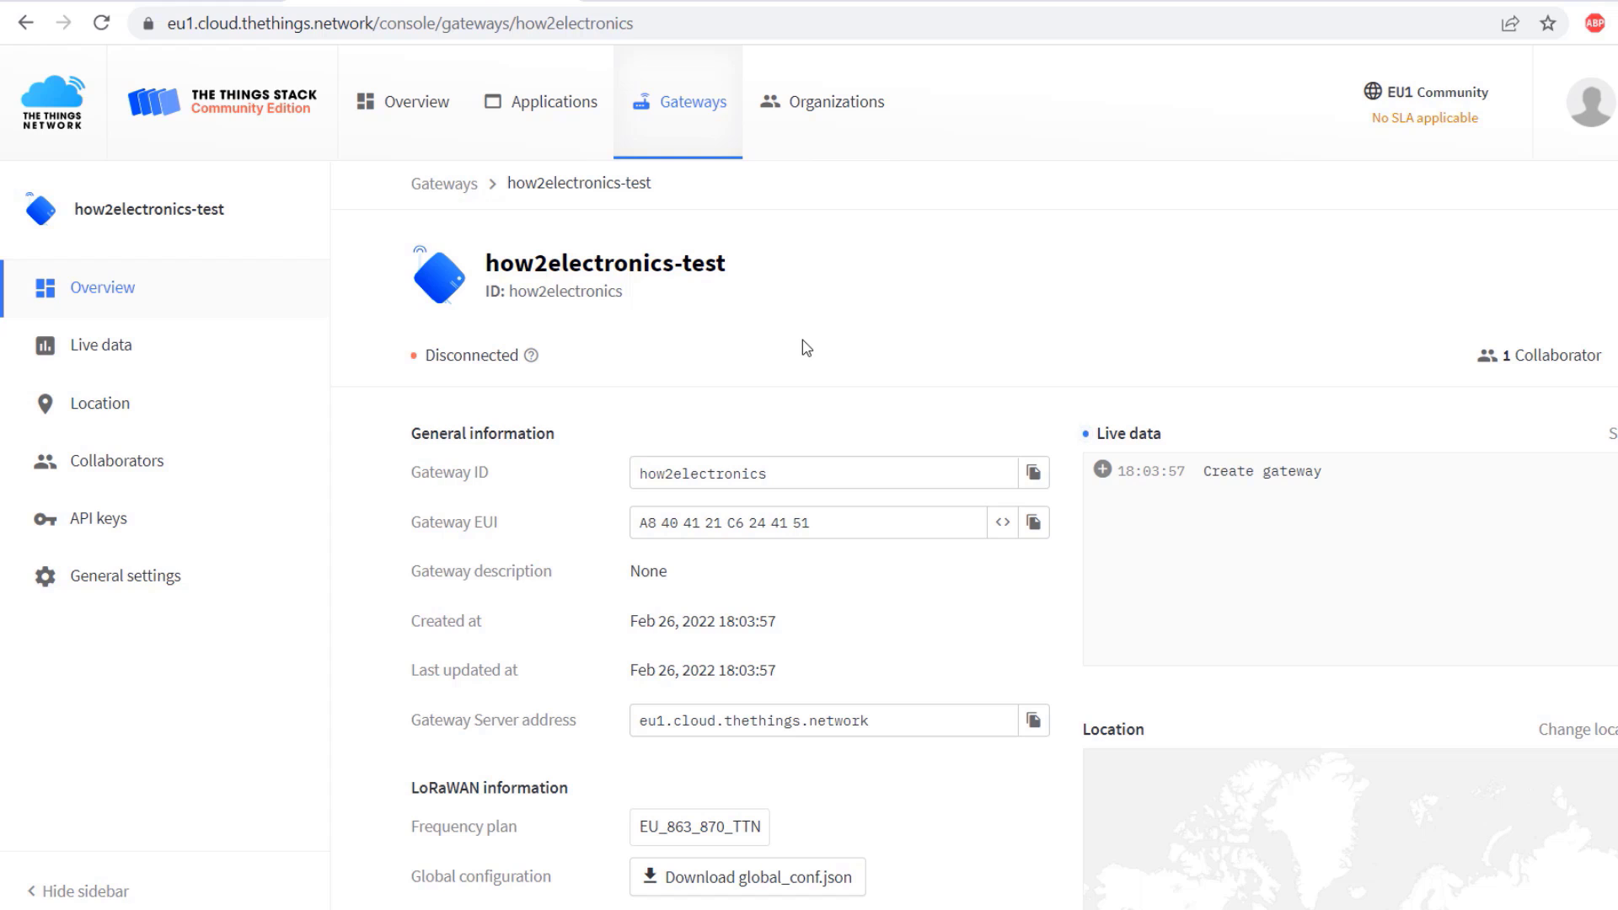
key(F5)
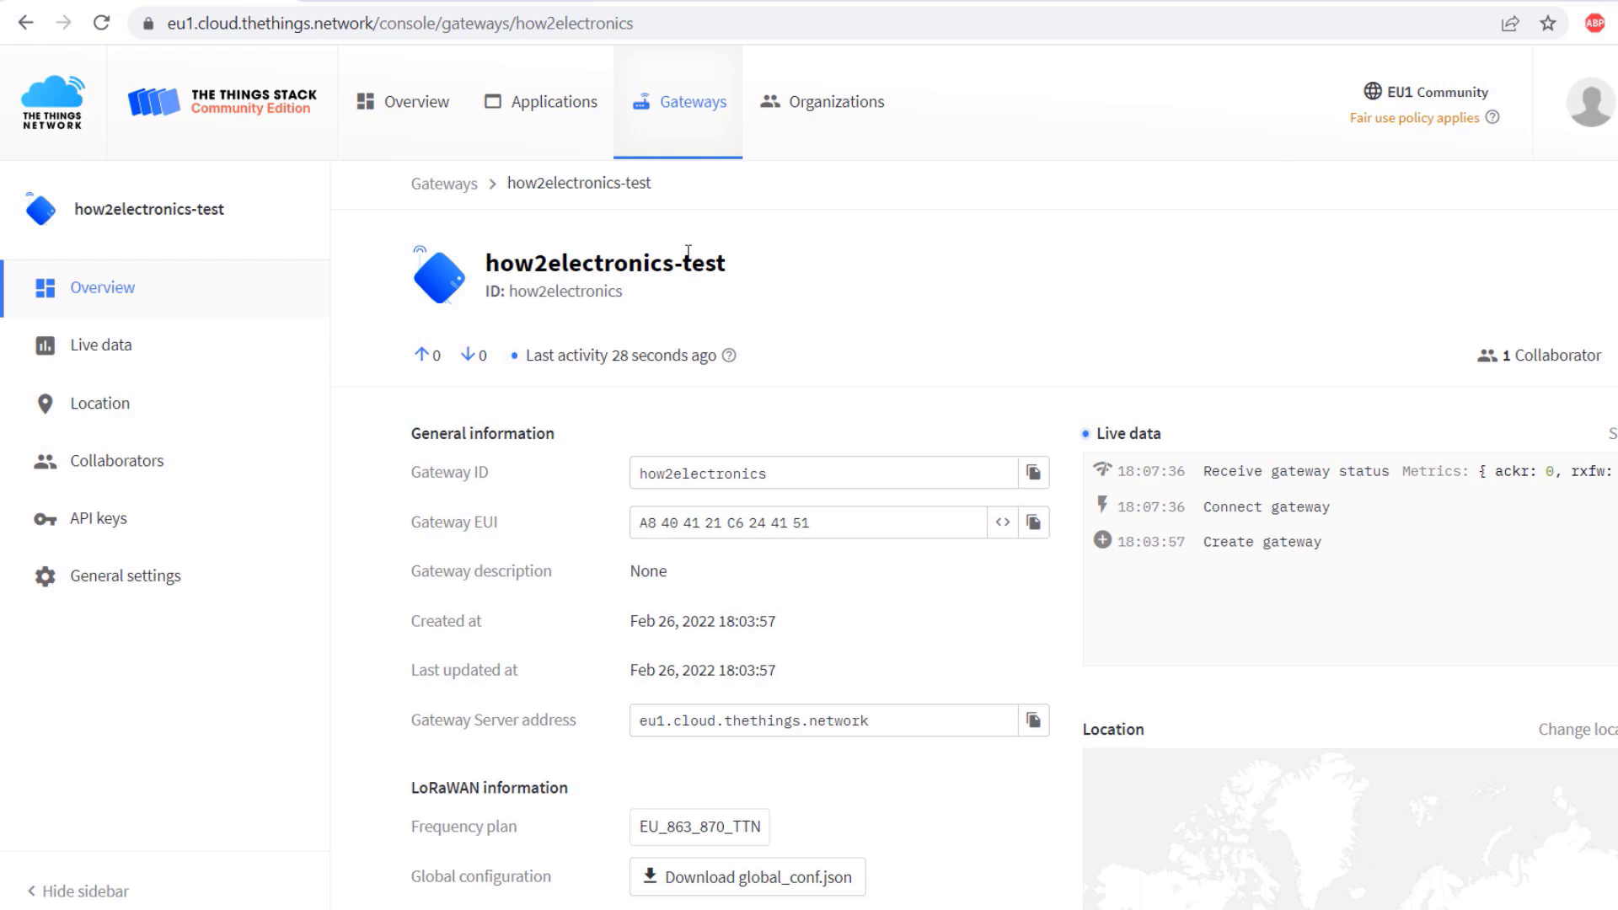
scroll(688, 251, down, 2)
drag(485, 173, 624, 173)
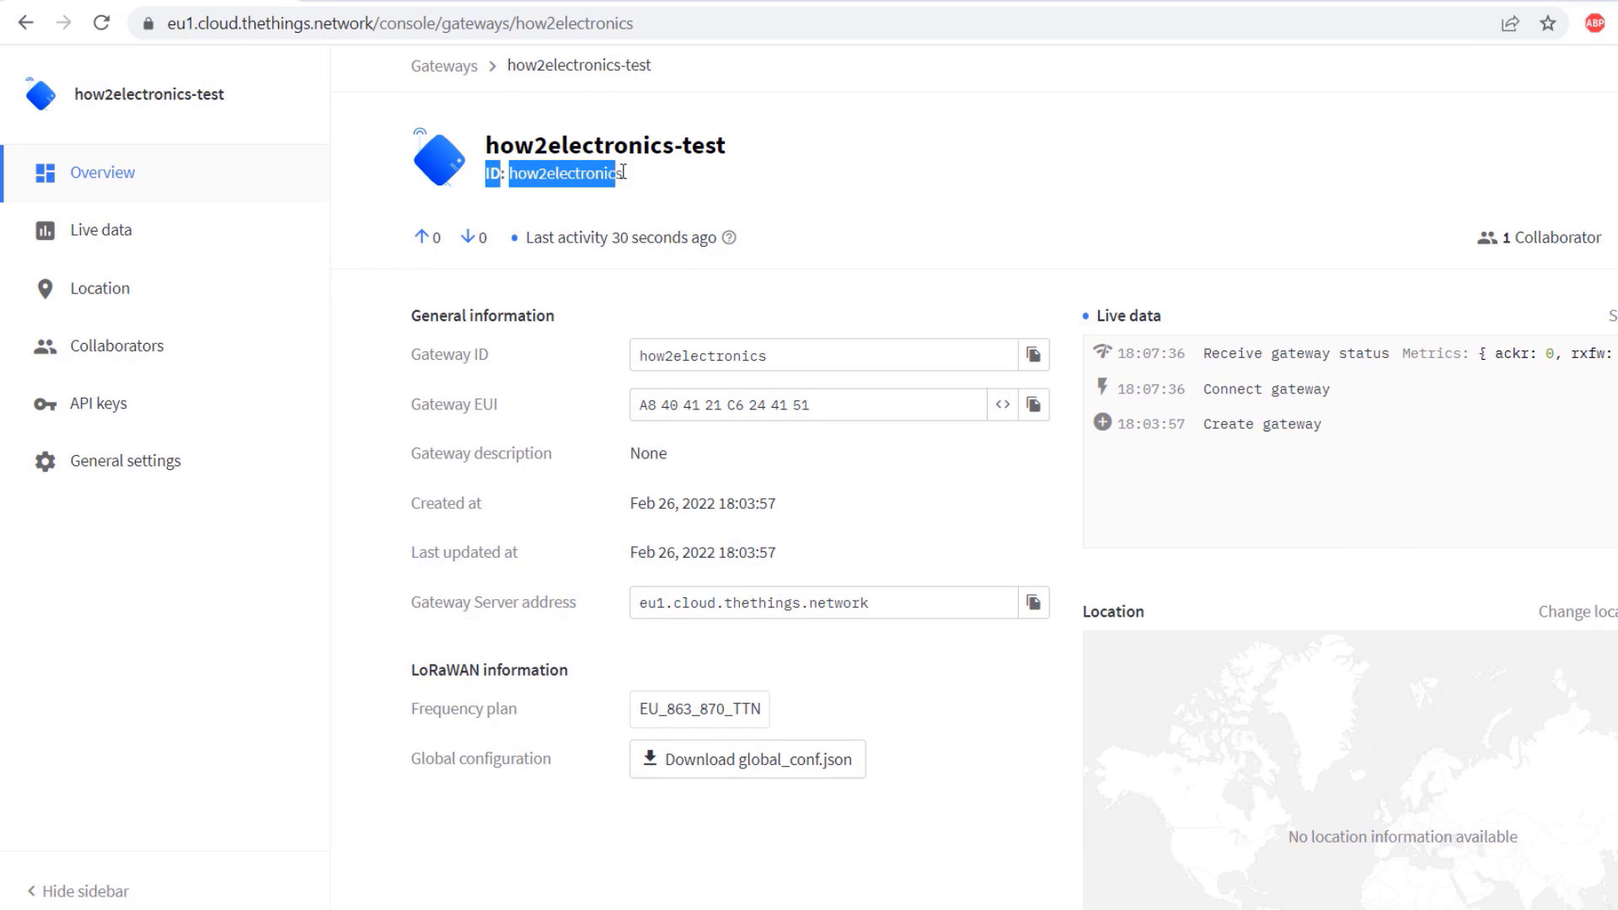
click(706, 192)
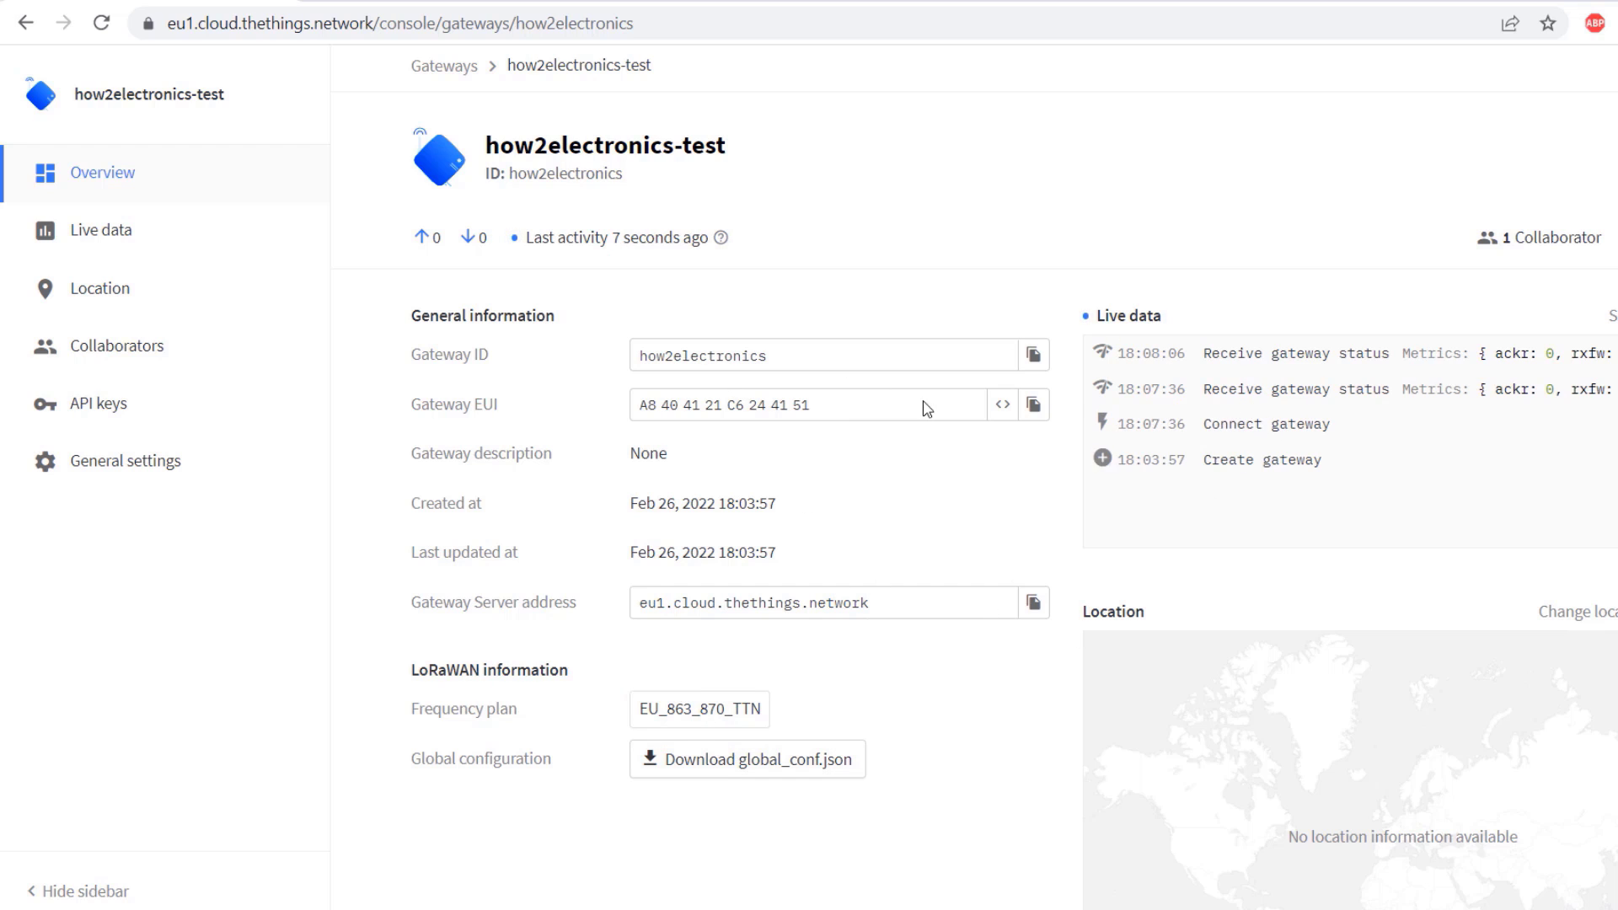
- Open the gateway's live data and inspect the 18:08:06 gateway status event details
click(1542, 445)
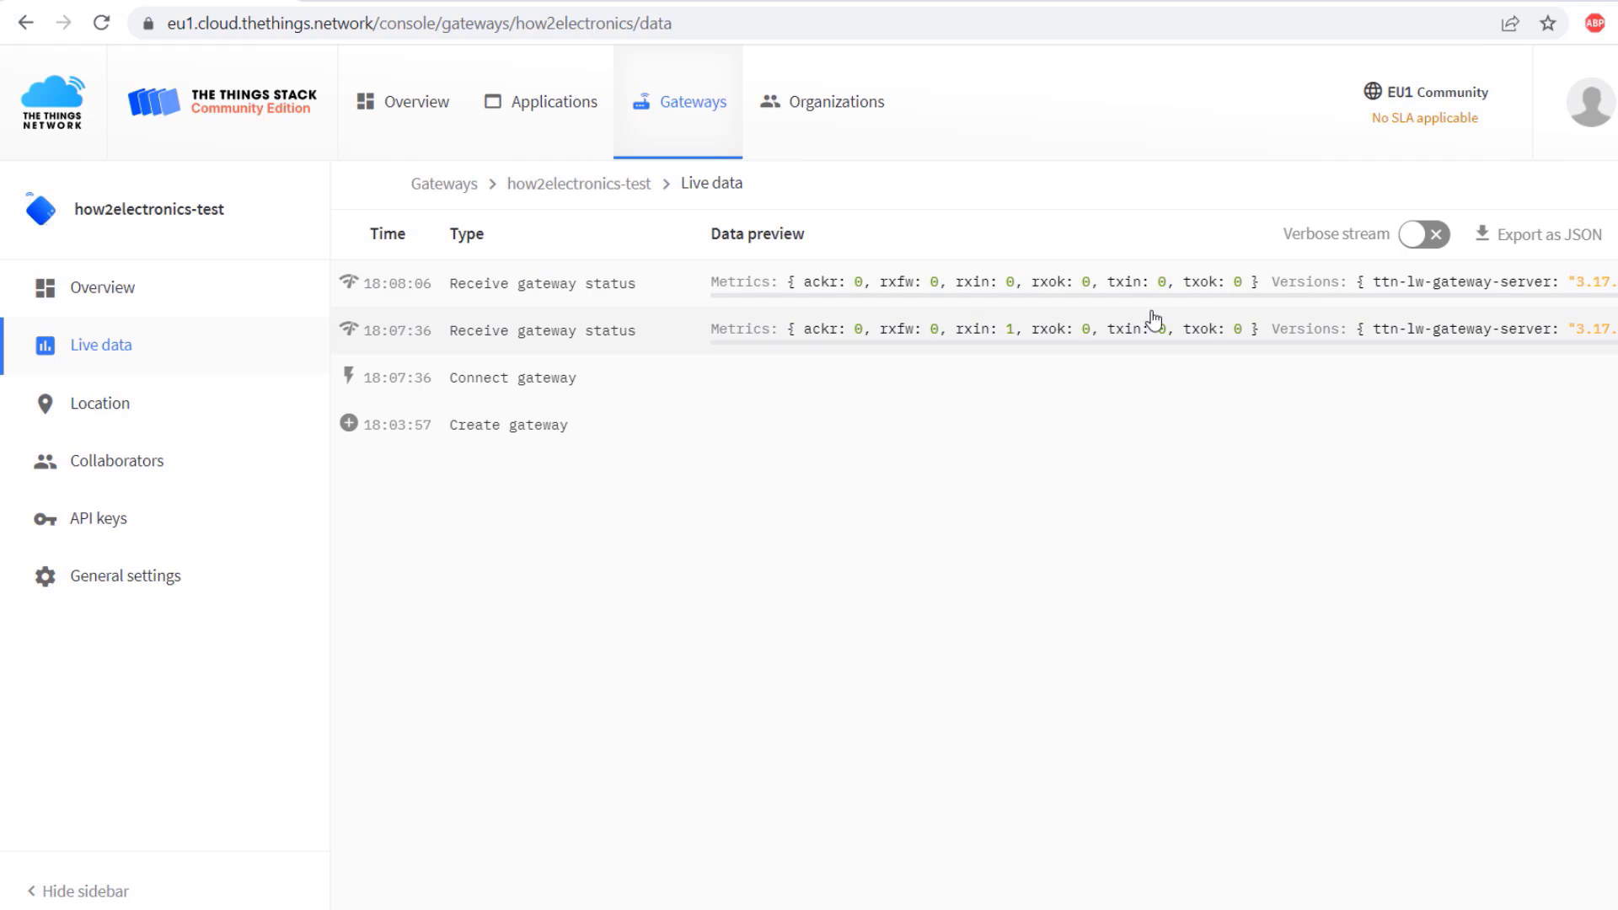
click(814, 283)
scroll(1407, 459, down, 2)
scroll(1407, 459, down, 1)
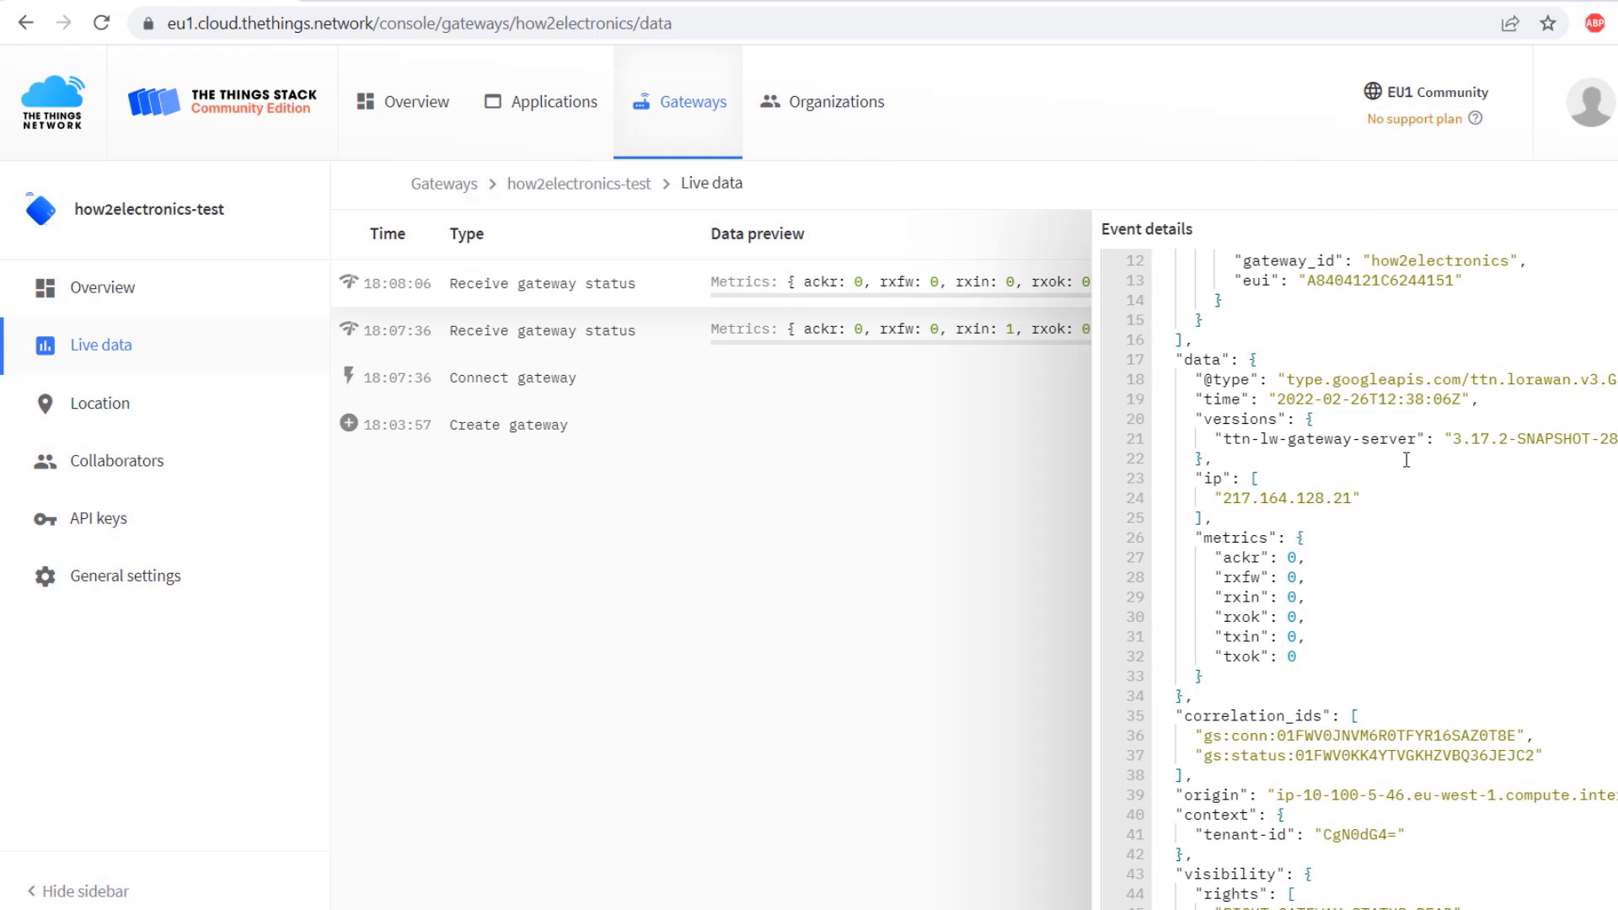
scroll(1347, 489, up, 3)
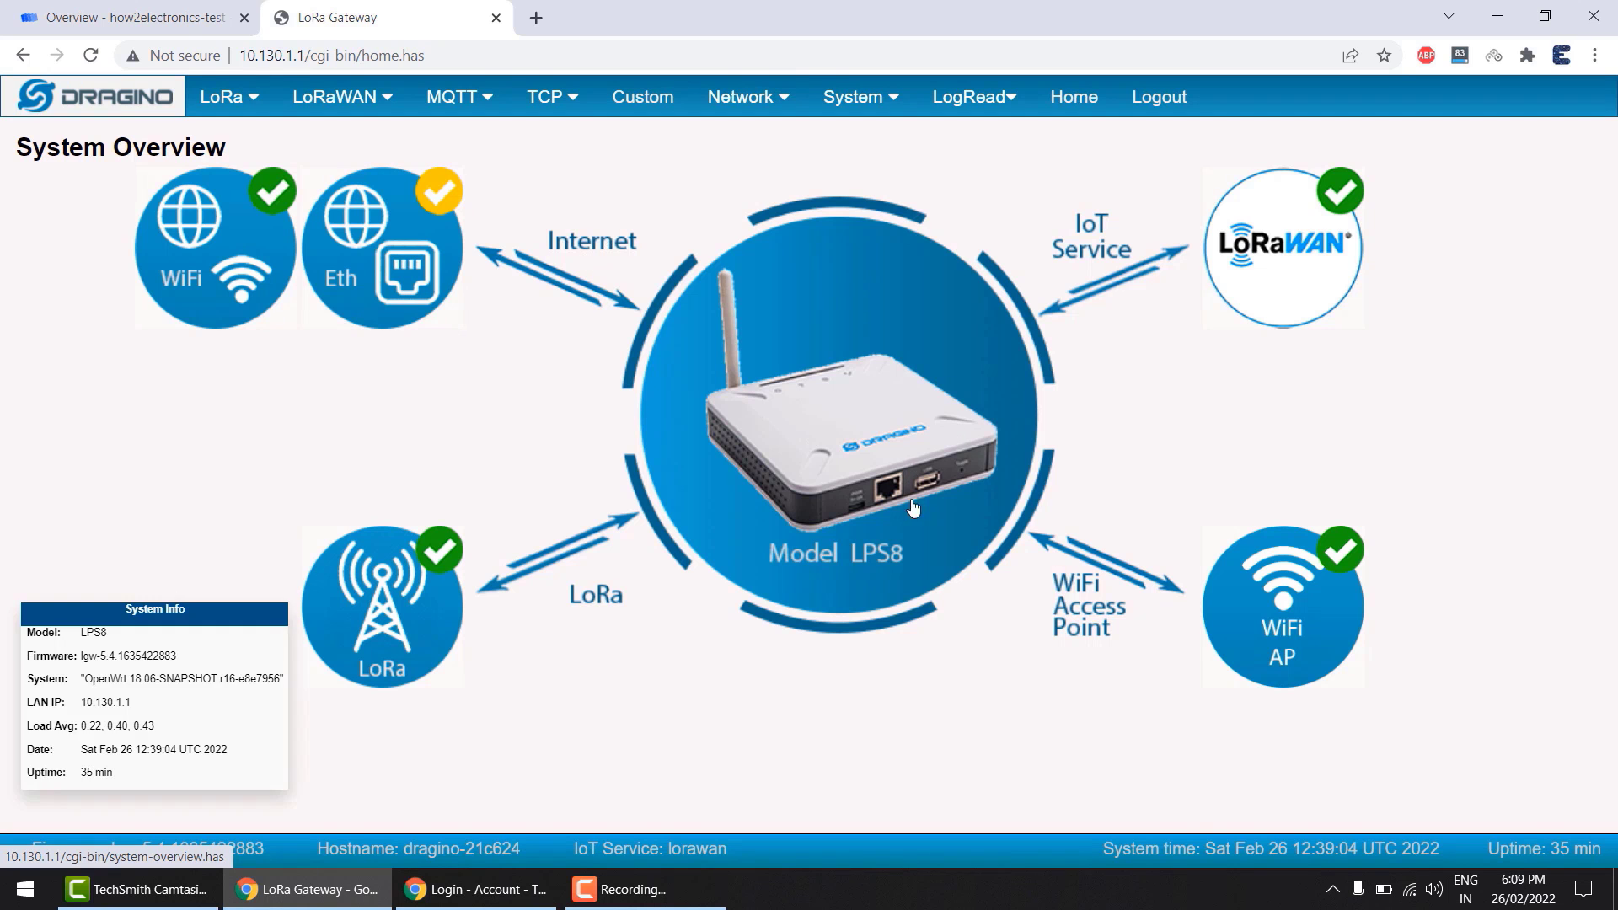
- Open the LoRa Log page under LogRead in the gateway web UI
mouse_move(1261, 660)
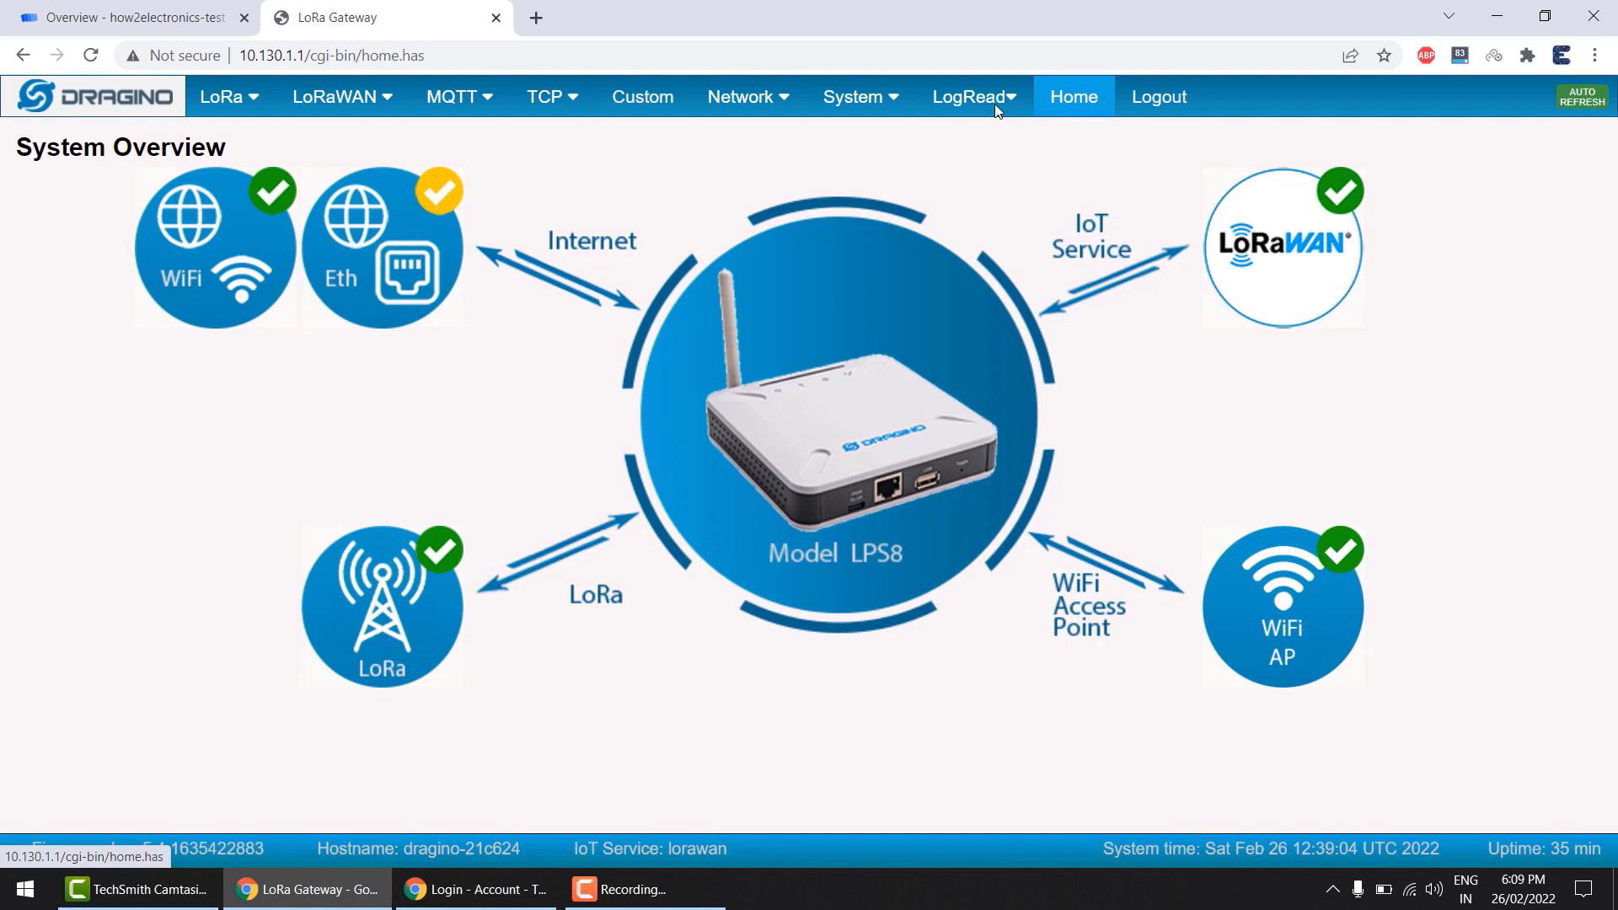
mouse_move(968, 99)
click(970, 143)
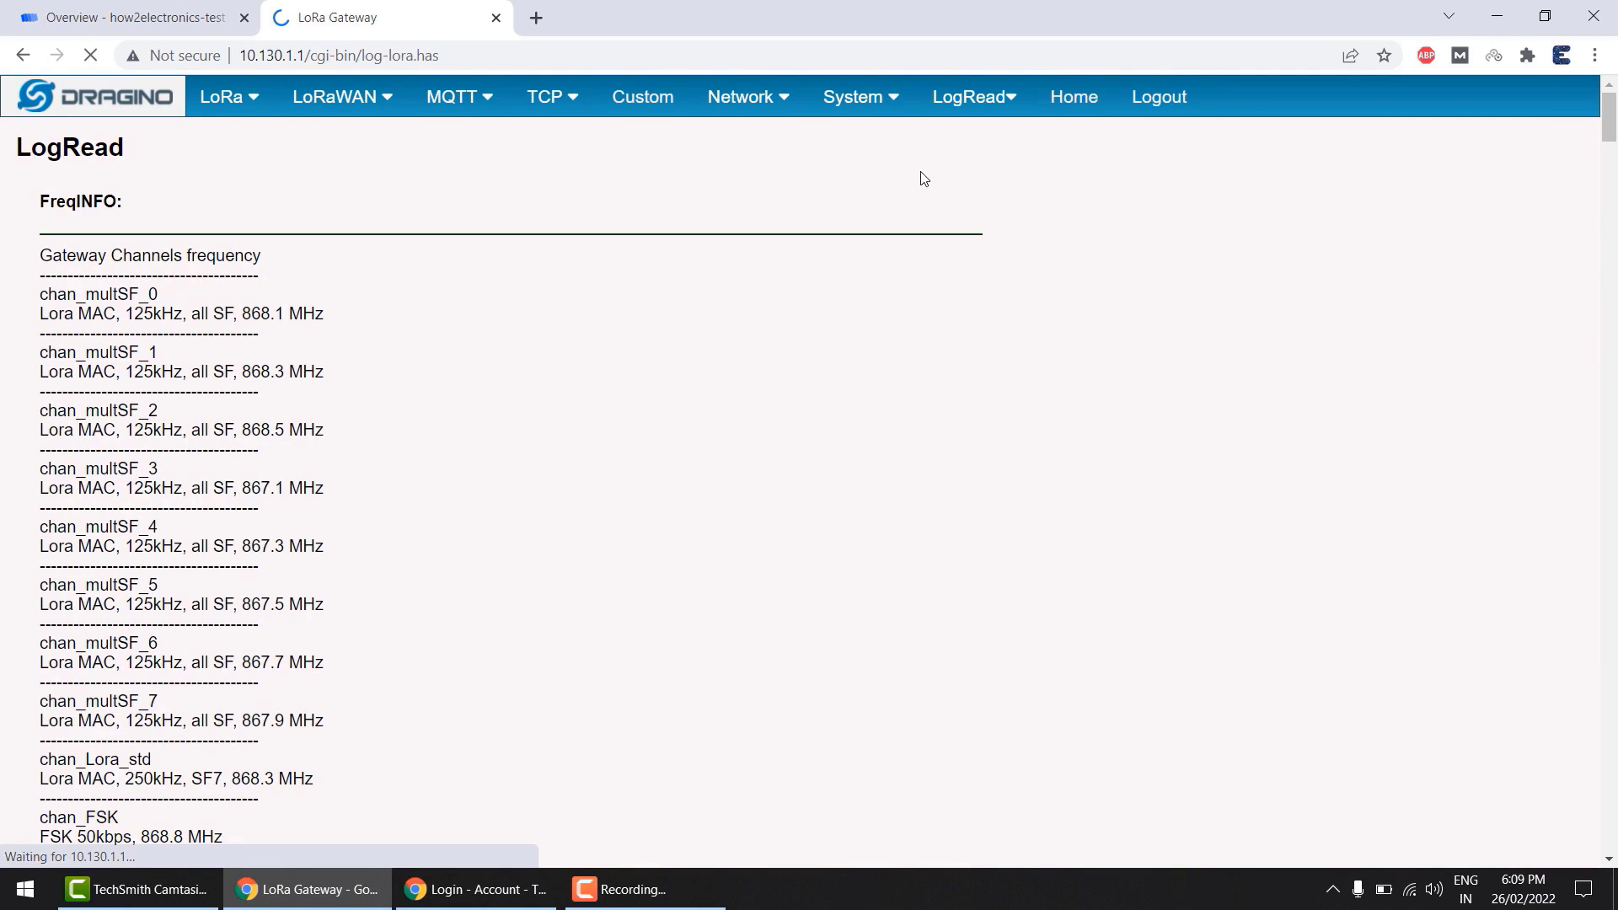
scroll(251, 366, down, 1)
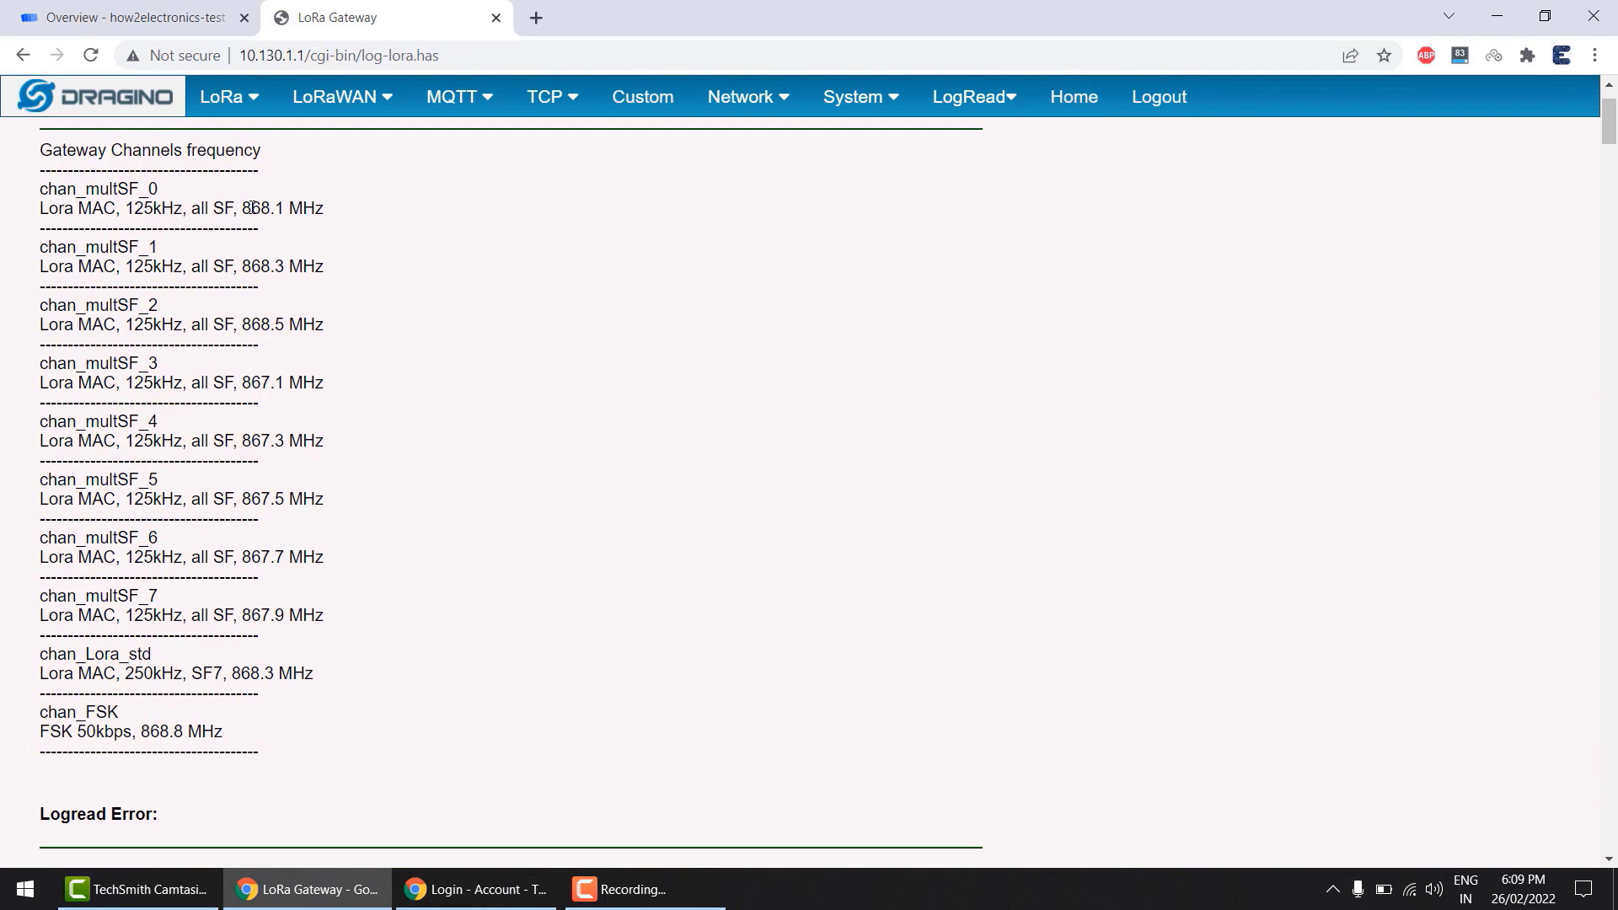
- Highlight the 868.1 MHz and 868.3 MHz channel frequencies, then scroll to Logread RxTxJson
drag(237, 205, 360, 211)
drag(225, 280, 266, 268)
click(247, 326)
drag(229, 677, 335, 681)
click(177, 731)
scroll(195, 628, down, 1)
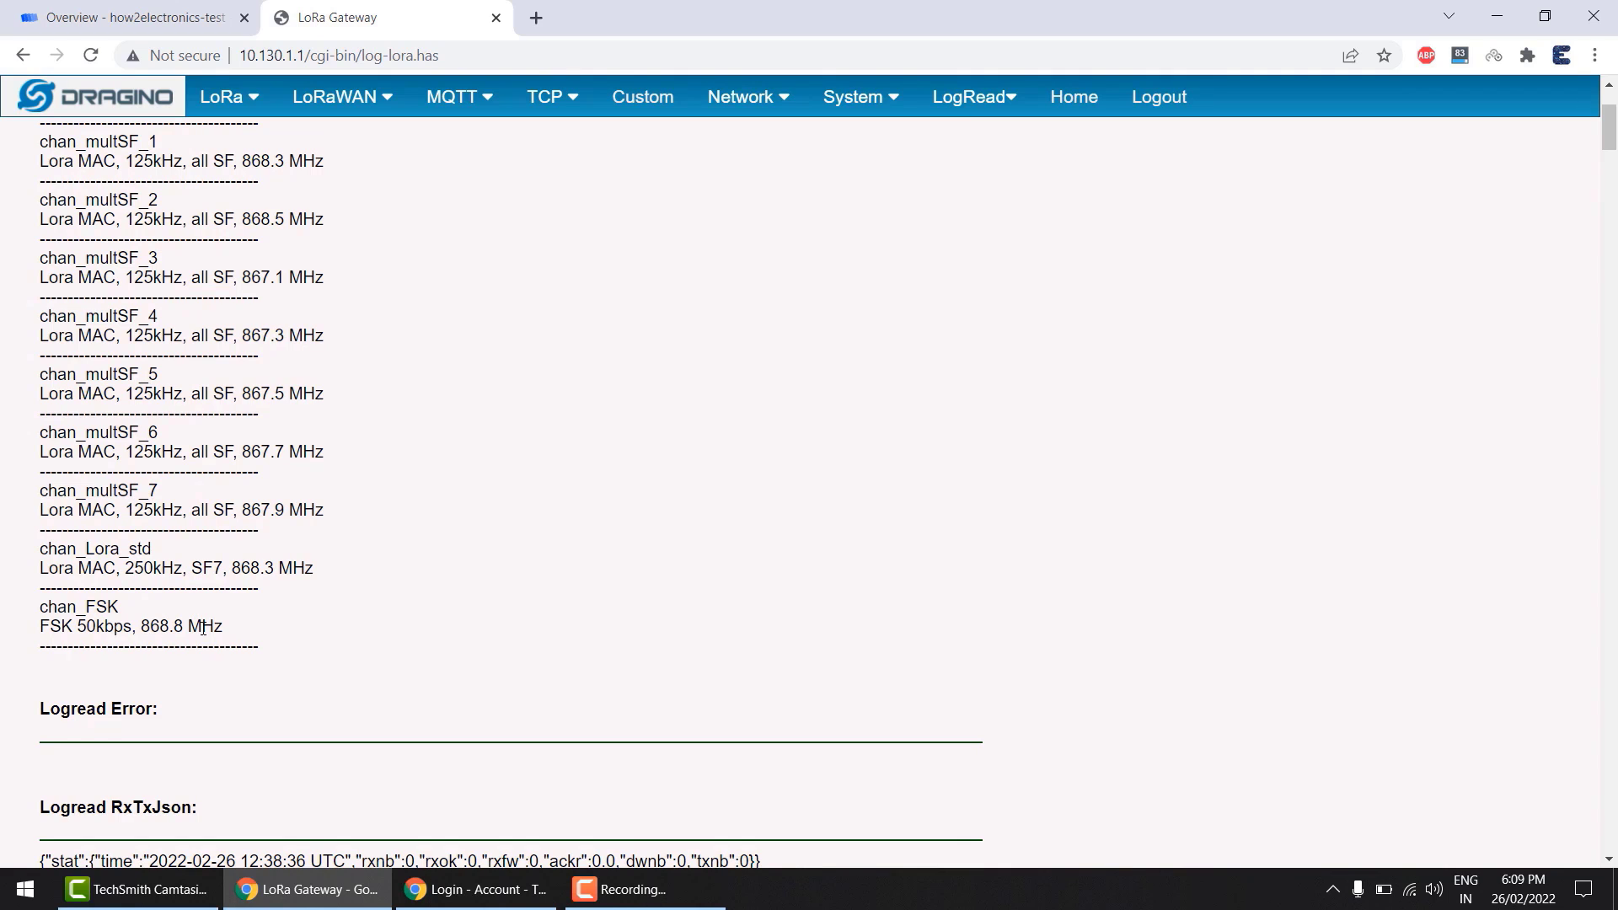
scroll(203, 628, down, 2)
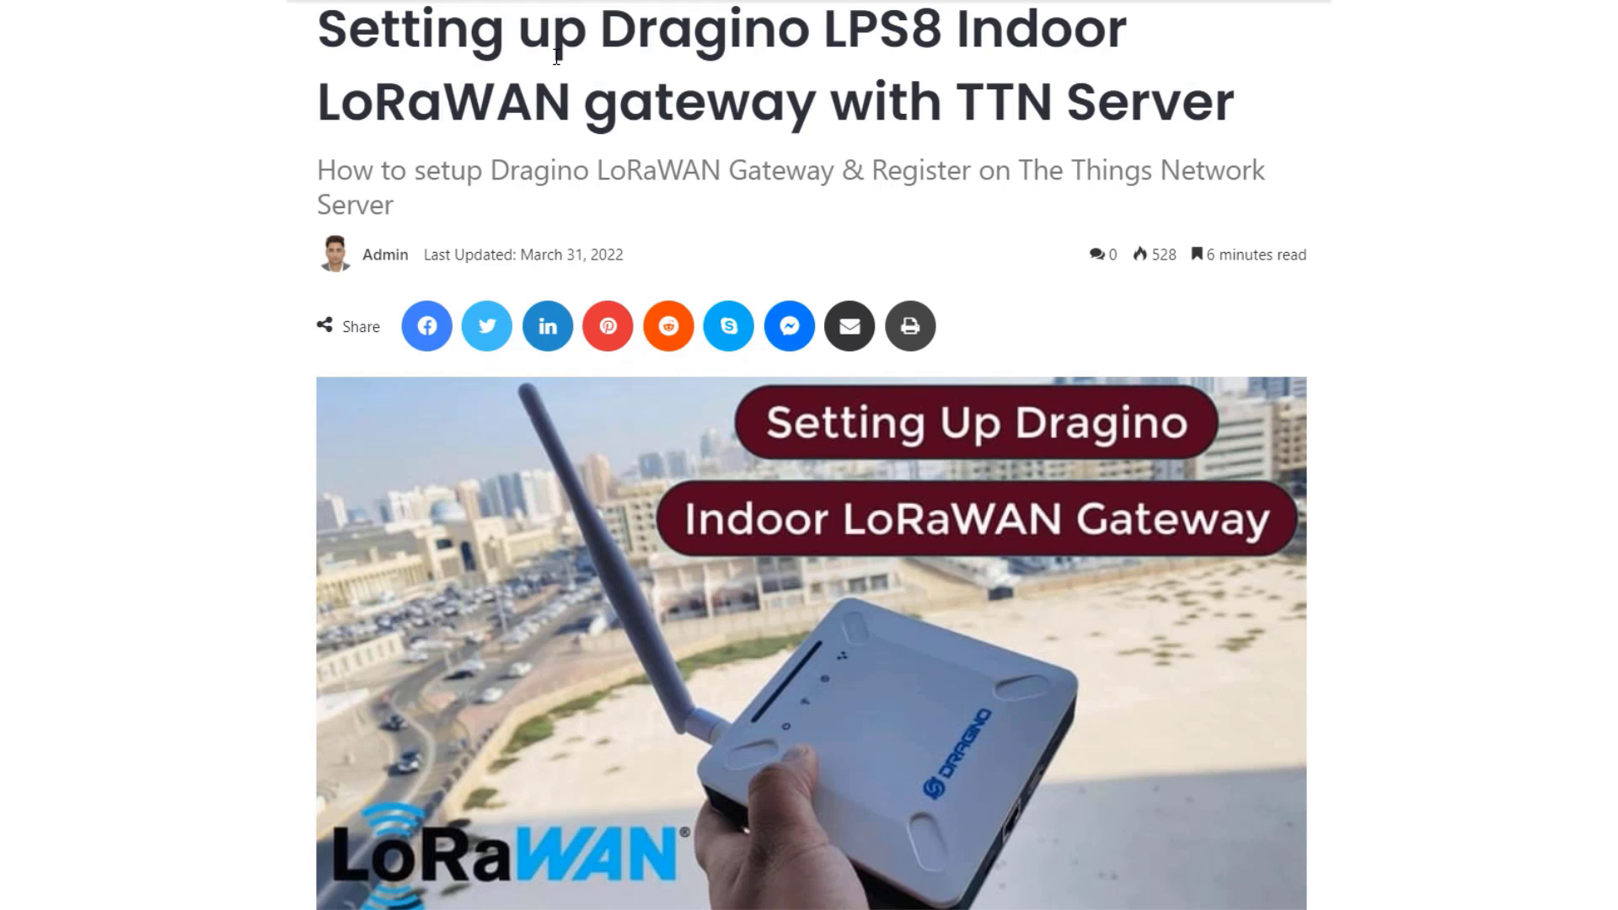
scroll(650, 134, down, 20)
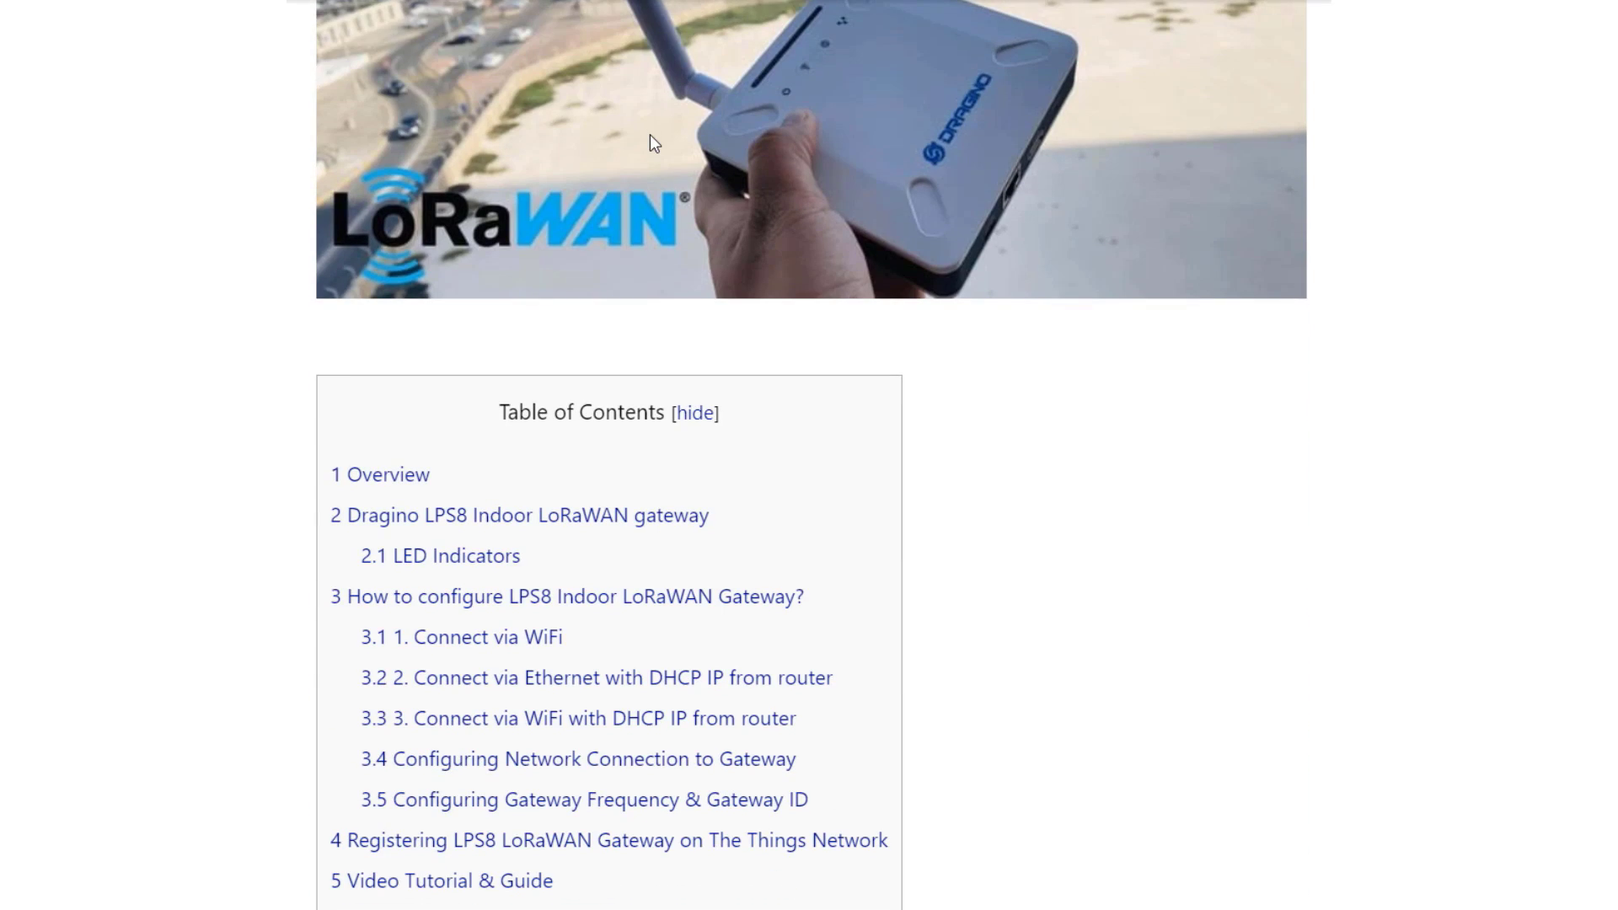
scroll(650, 134, down, 15)
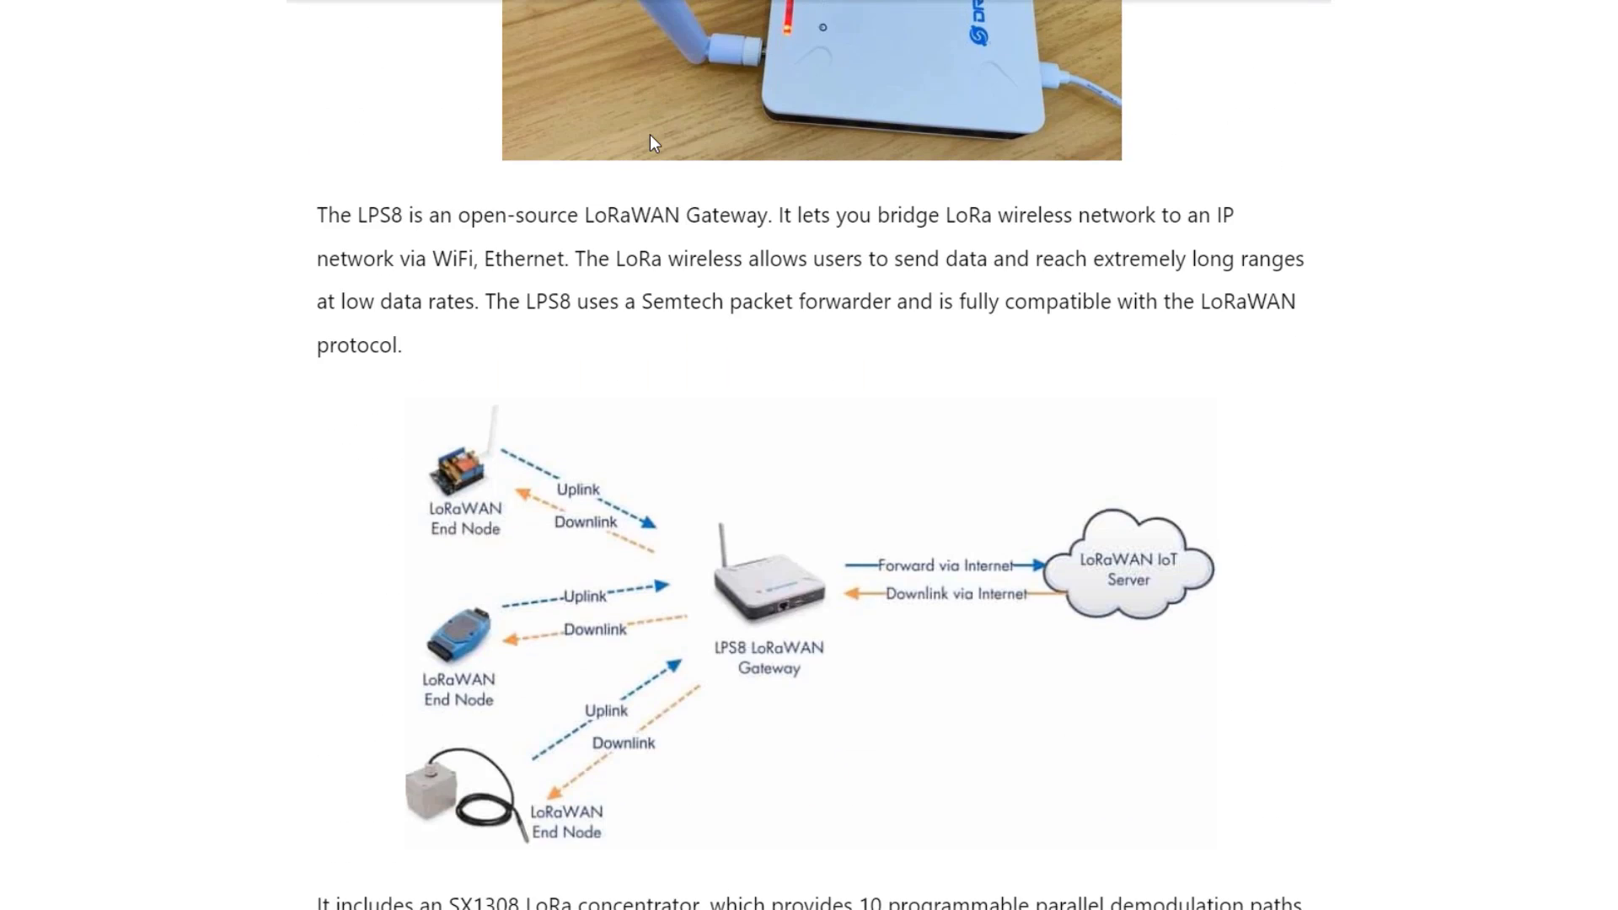
scroll(651, 138, down, 18)
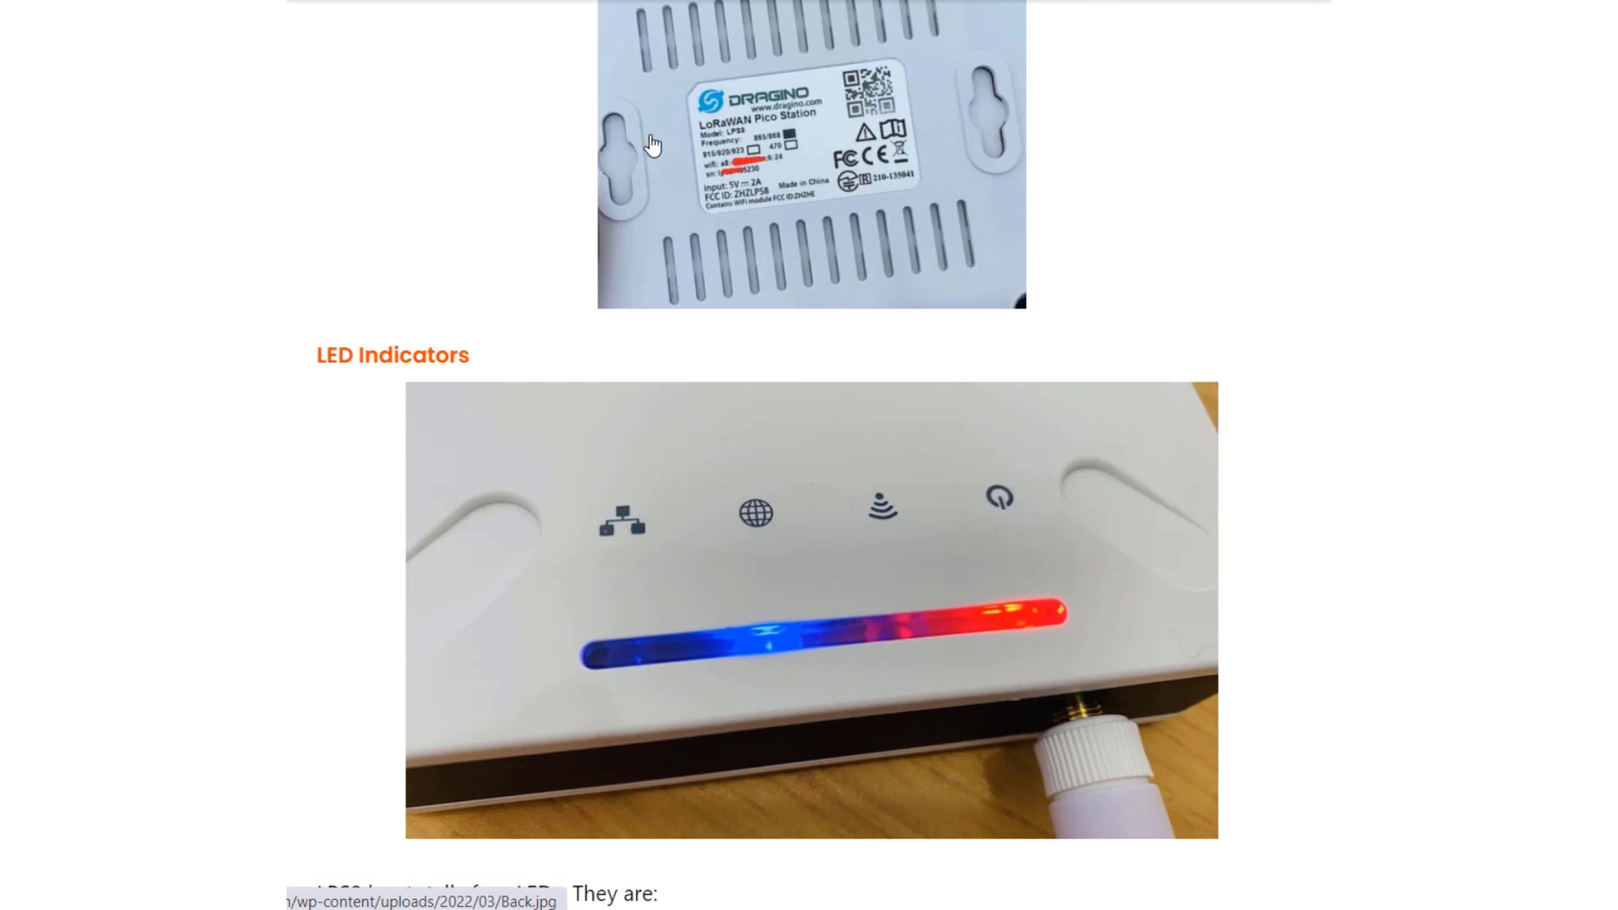
scroll(653, 145, down, 20)
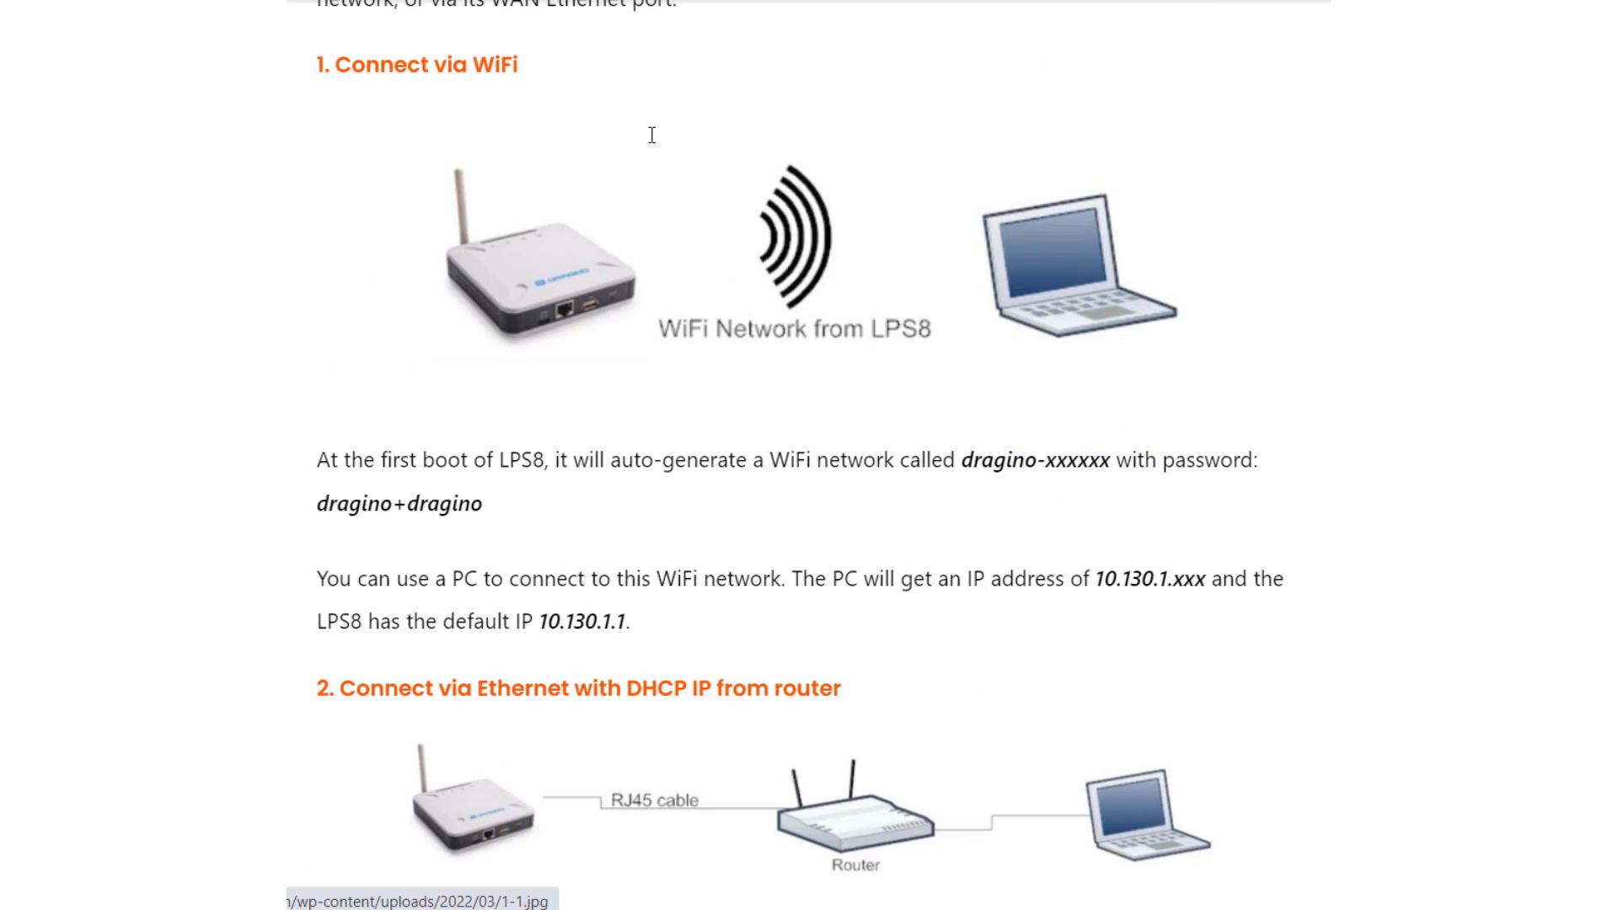
scroll(653, 145, down, 20)
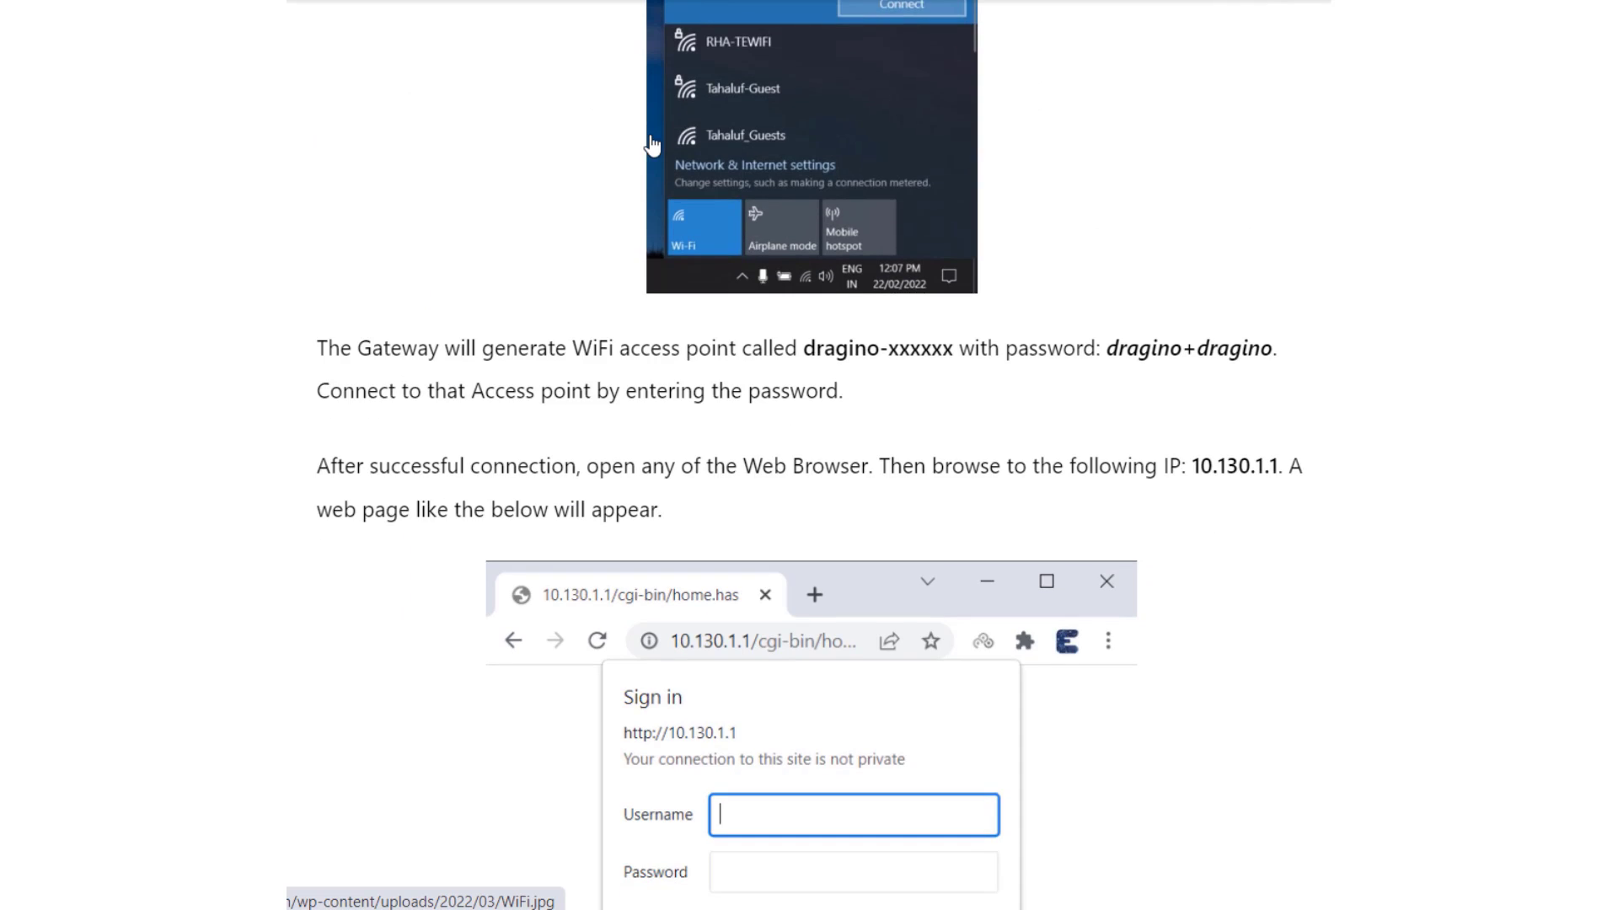
scroll(653, 145, down, 16)
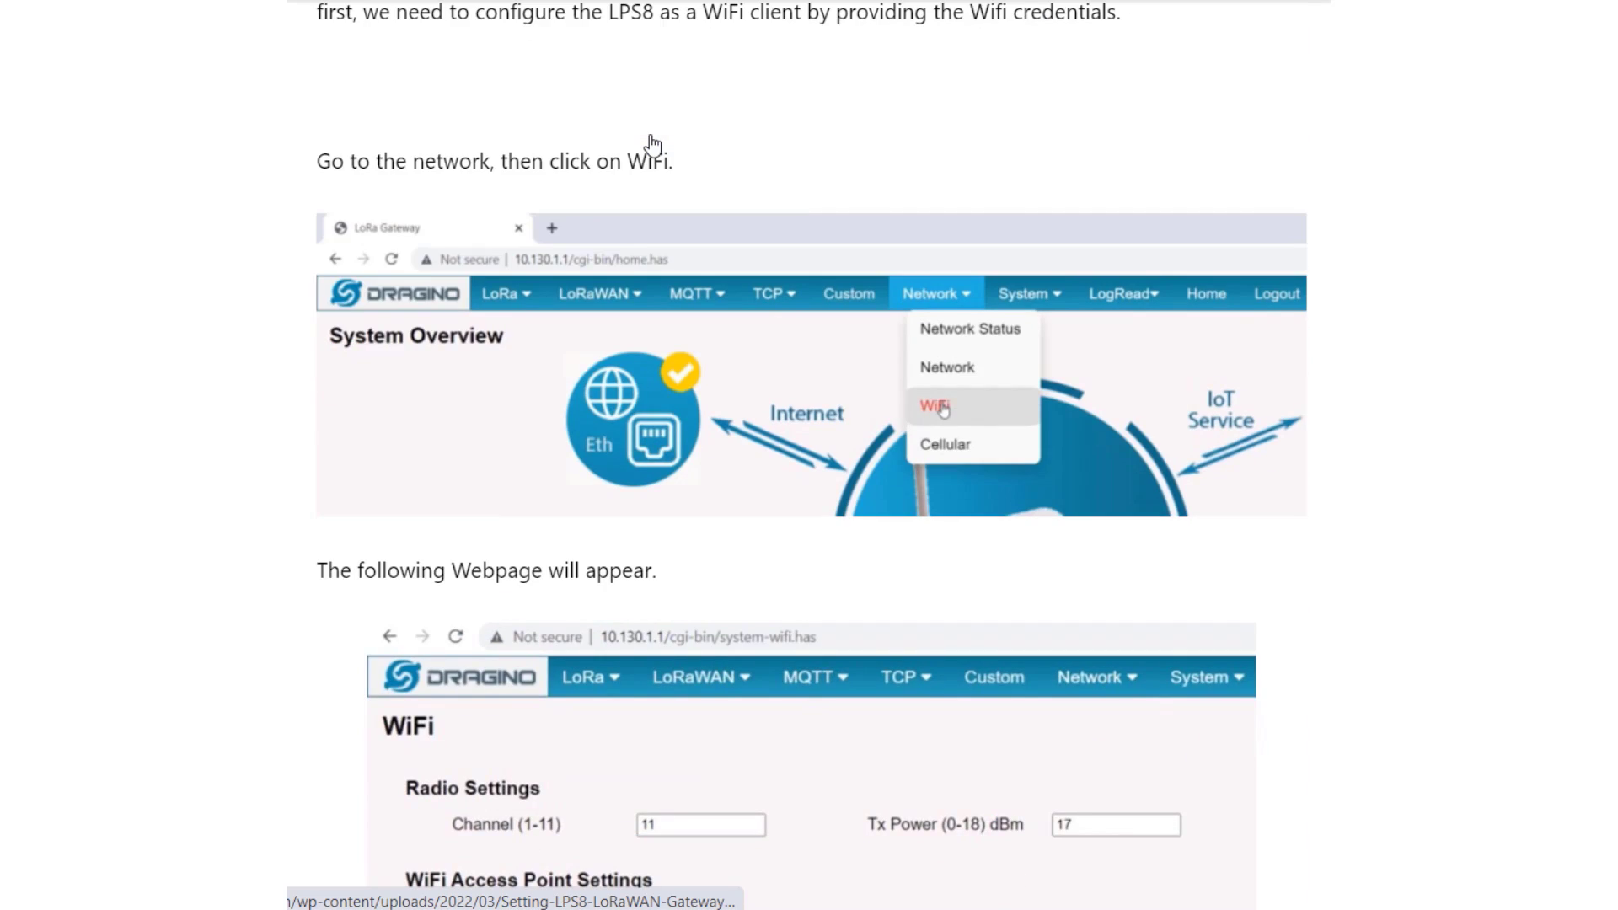
scroll(653, 145, down, 20)
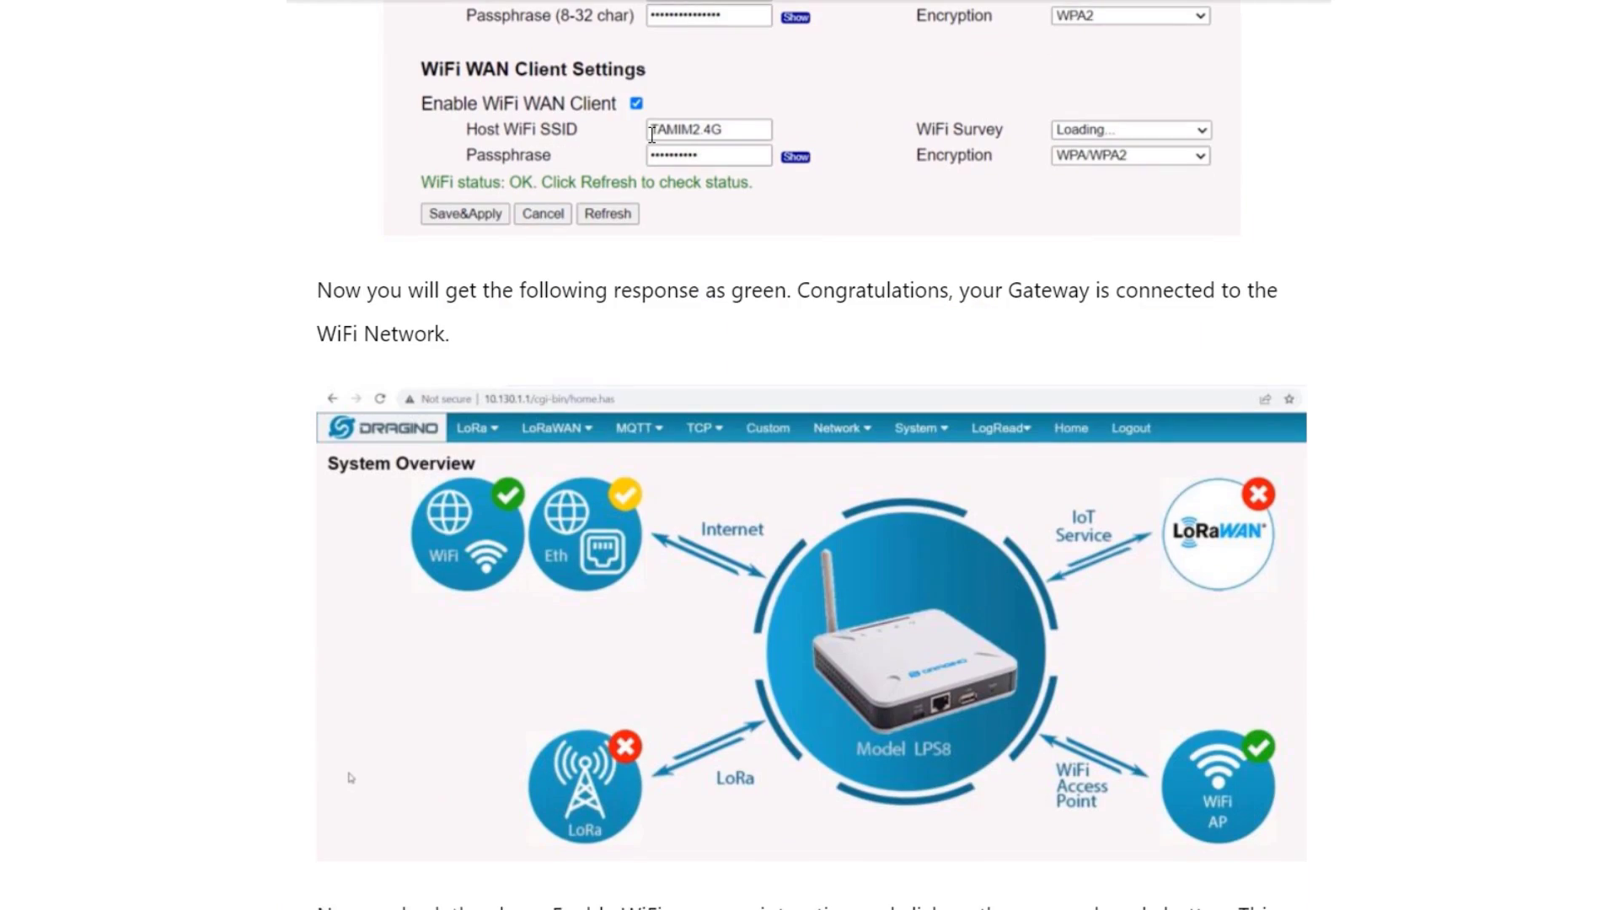
scroll(653, 145, down, 20)
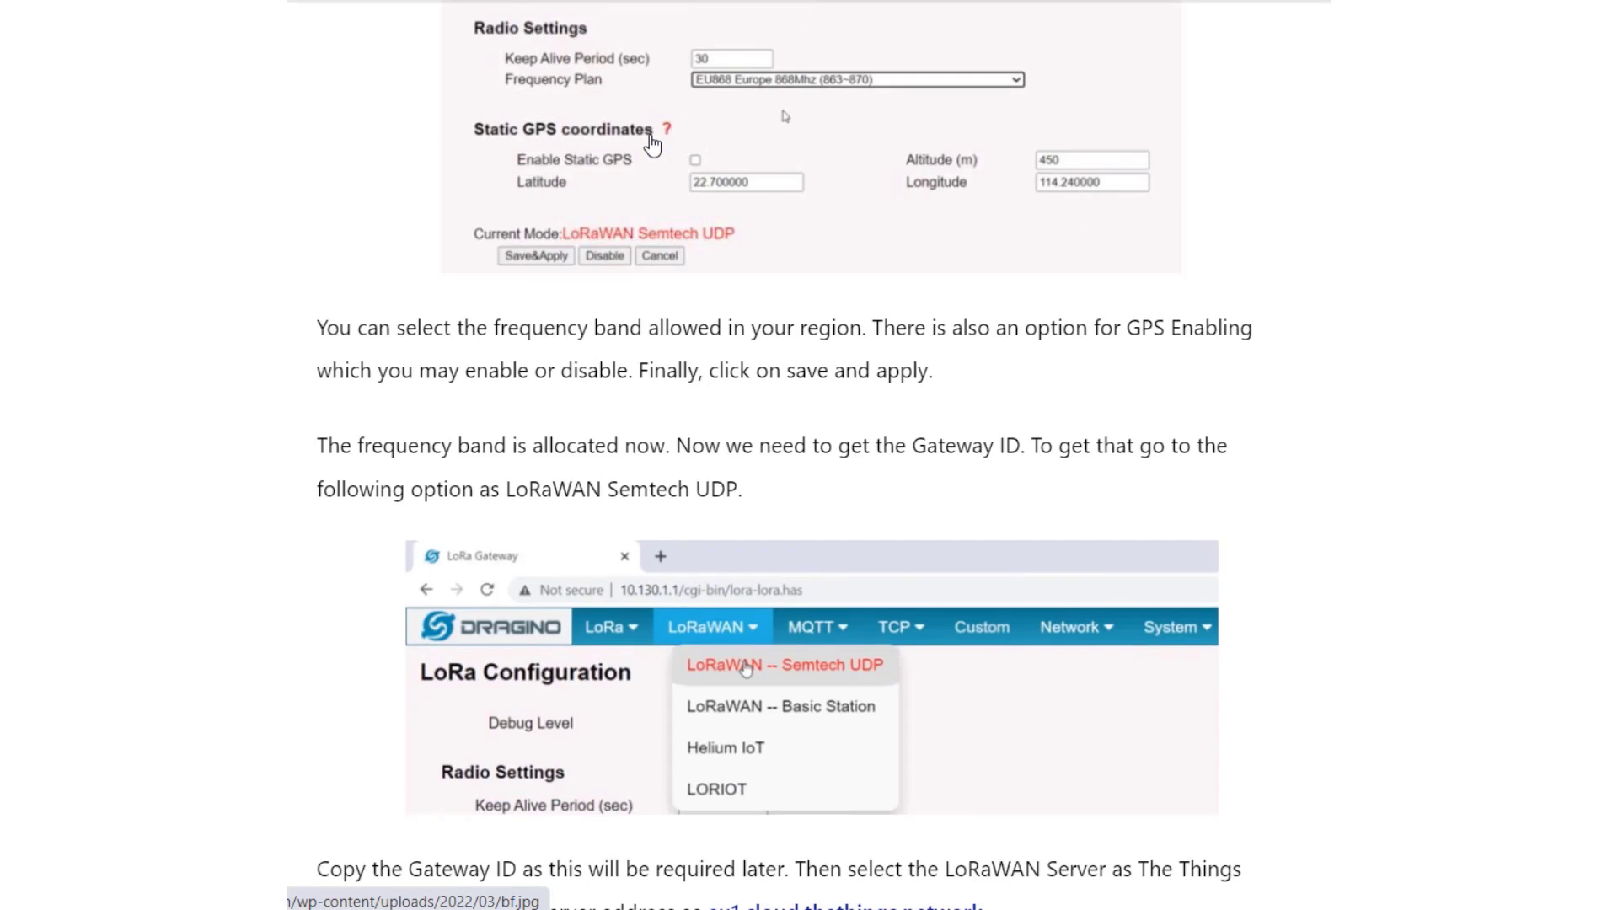
scroll(653, 148, down, 20)
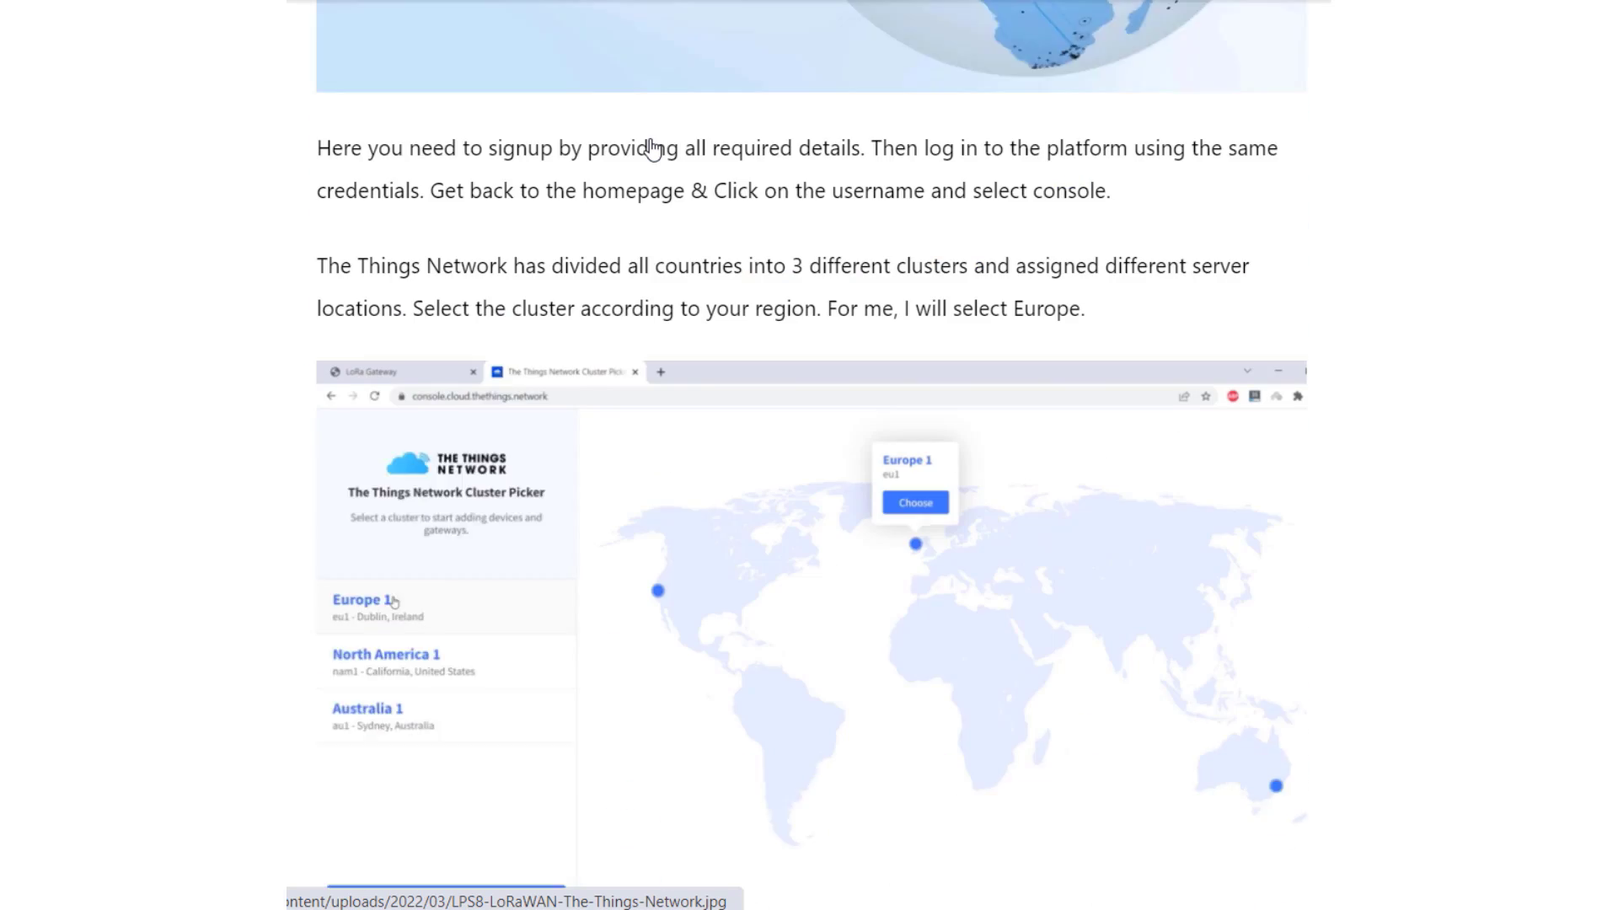
scroll(653, 150, down, 20)
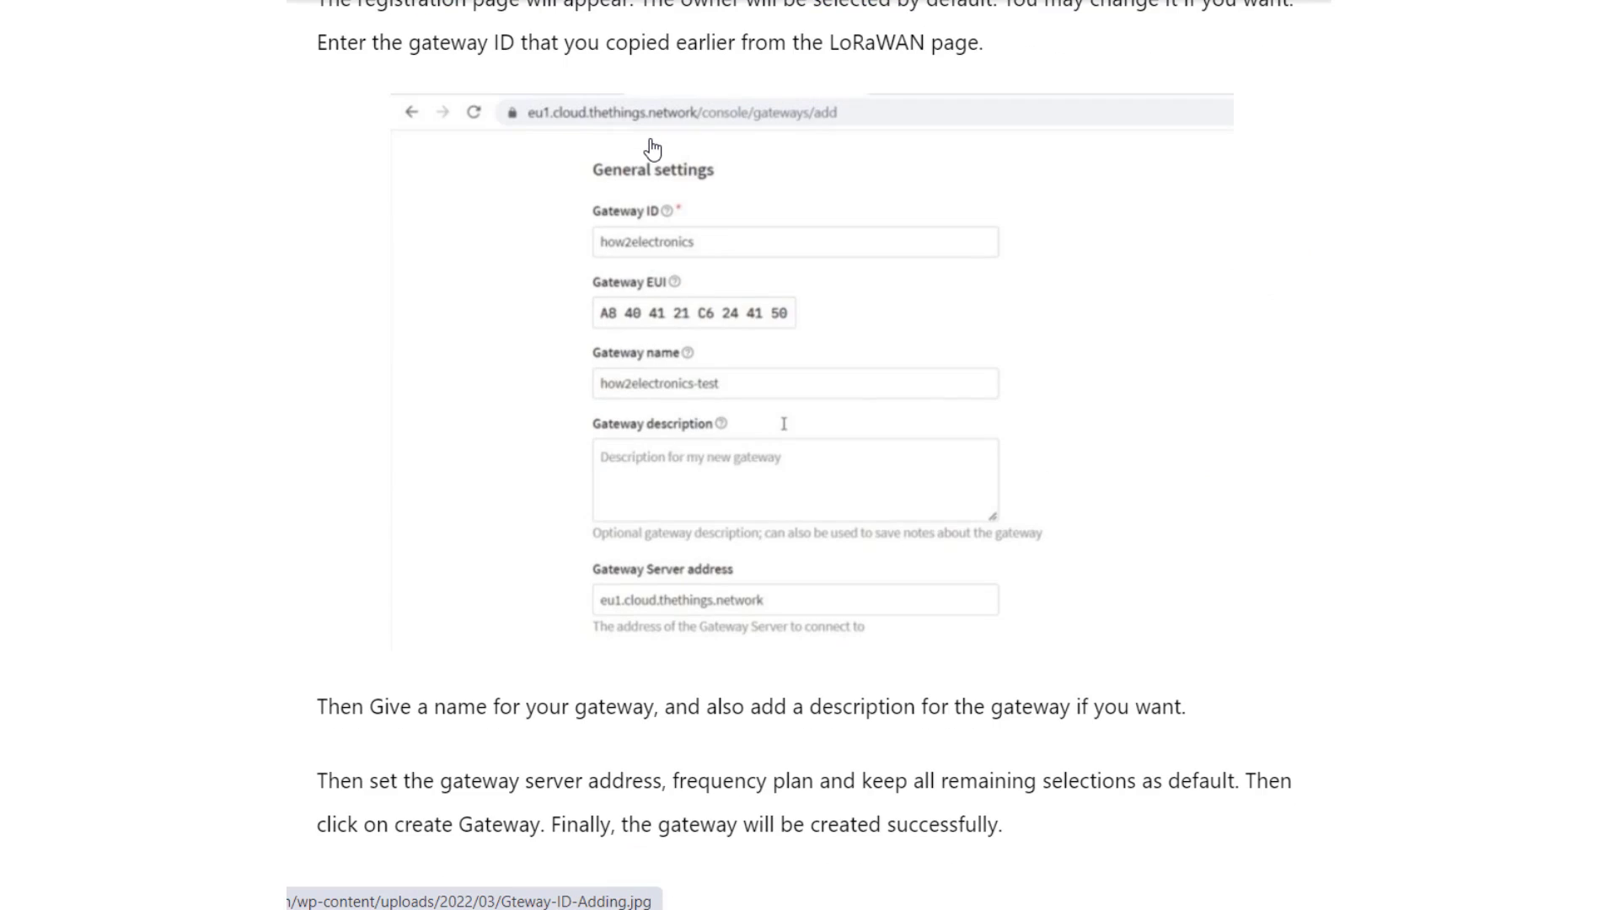